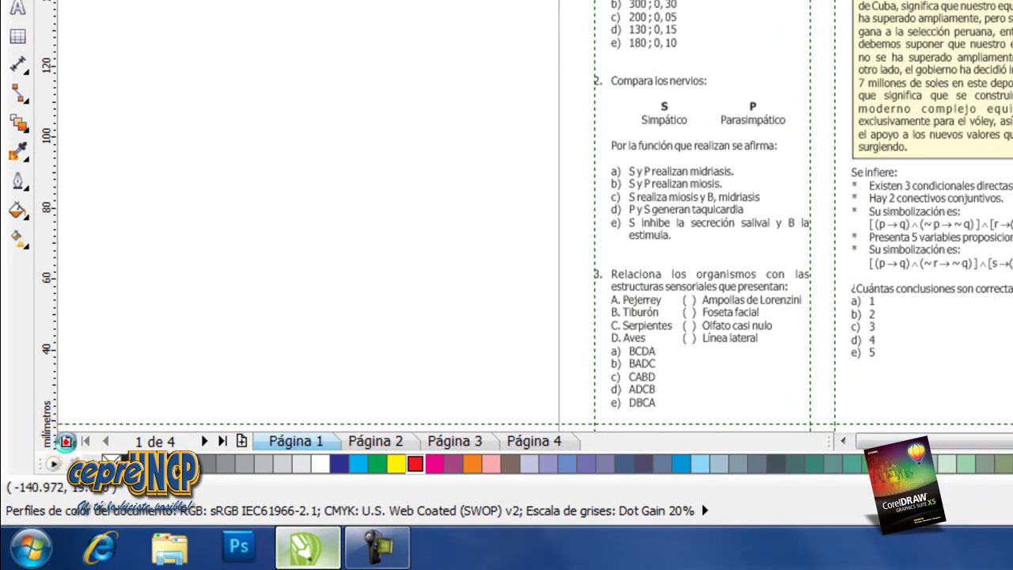
Insert a blank page before the first page and make it the active page
left_click(65, 441)
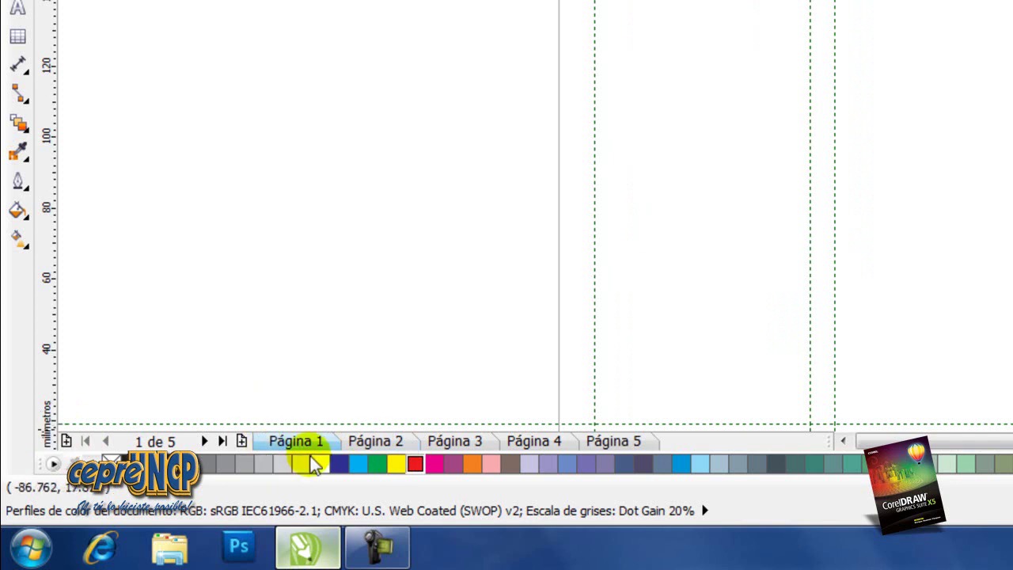
left_click(375, 442)
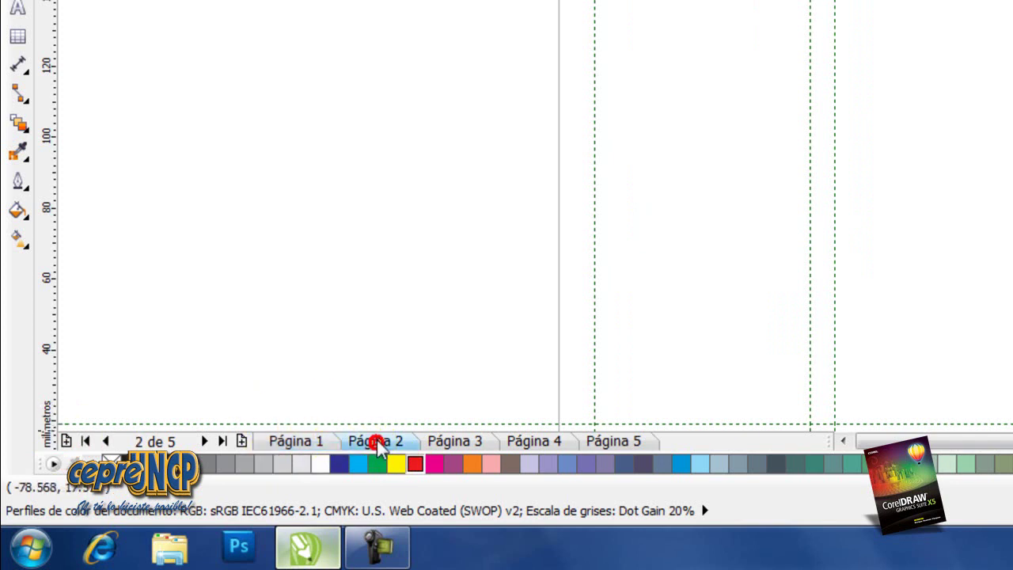
left_click(305, 442)
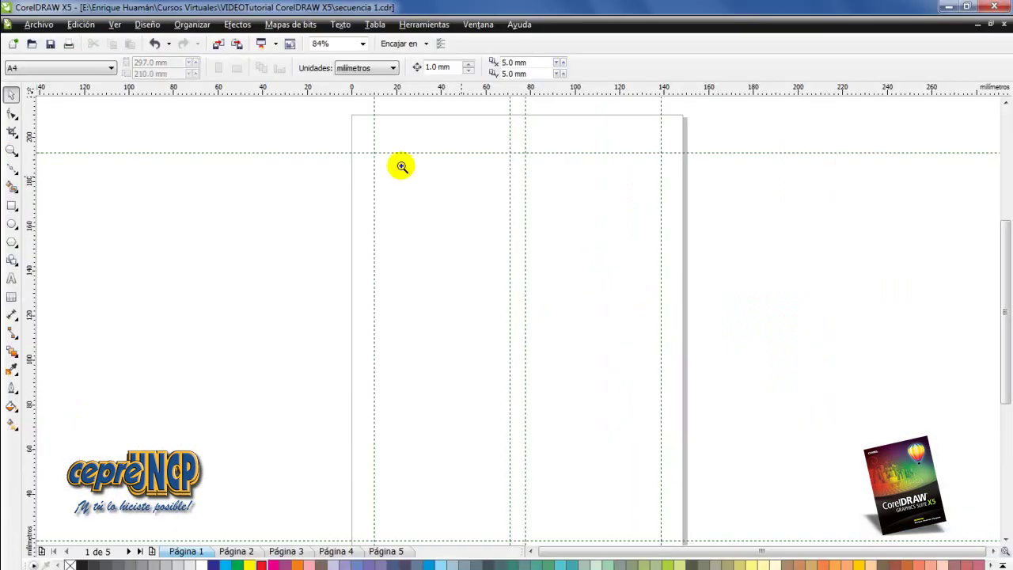
Draw a horizontal straight line about 38 mm long in the first column with the Freehand tool
left_click_drag(524, 275, 556, 297)
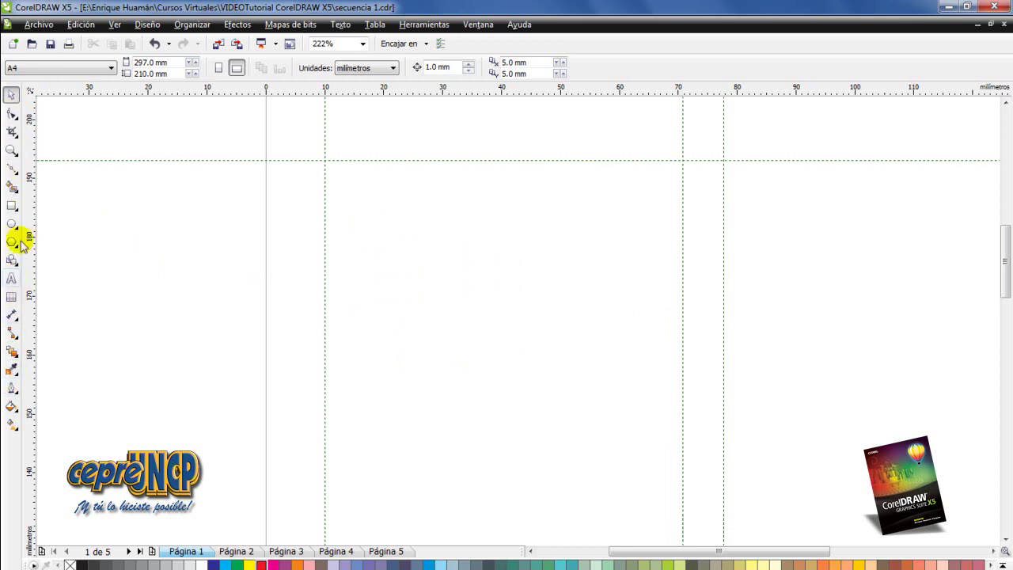
left_click(14, 169)
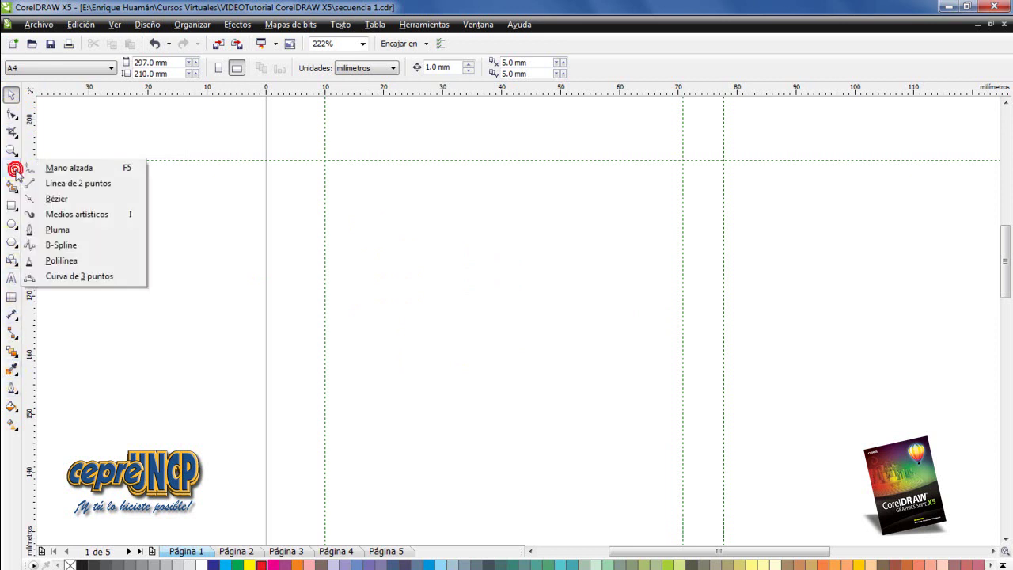
left_click(65, 171)
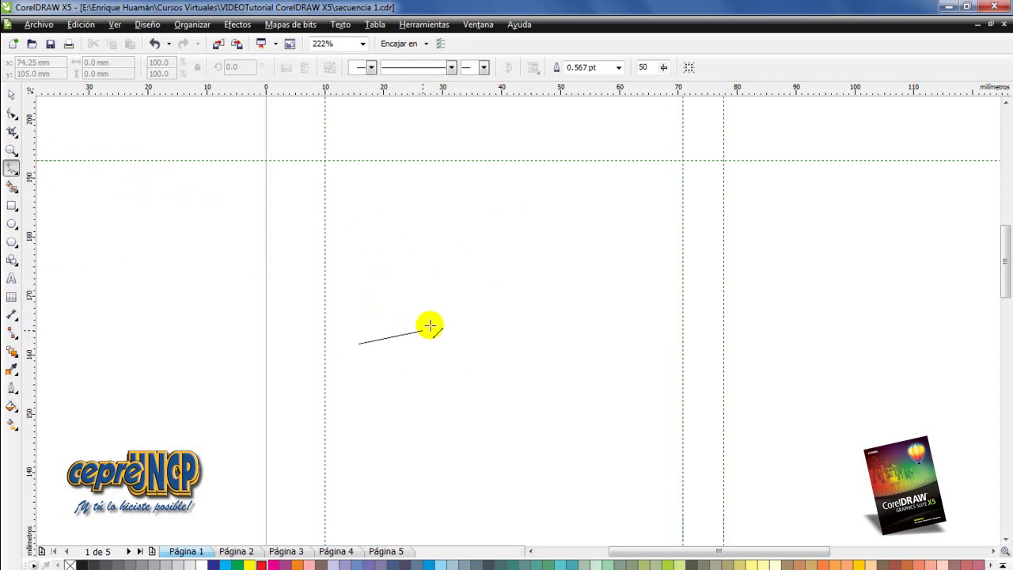
left_click(582, 343)
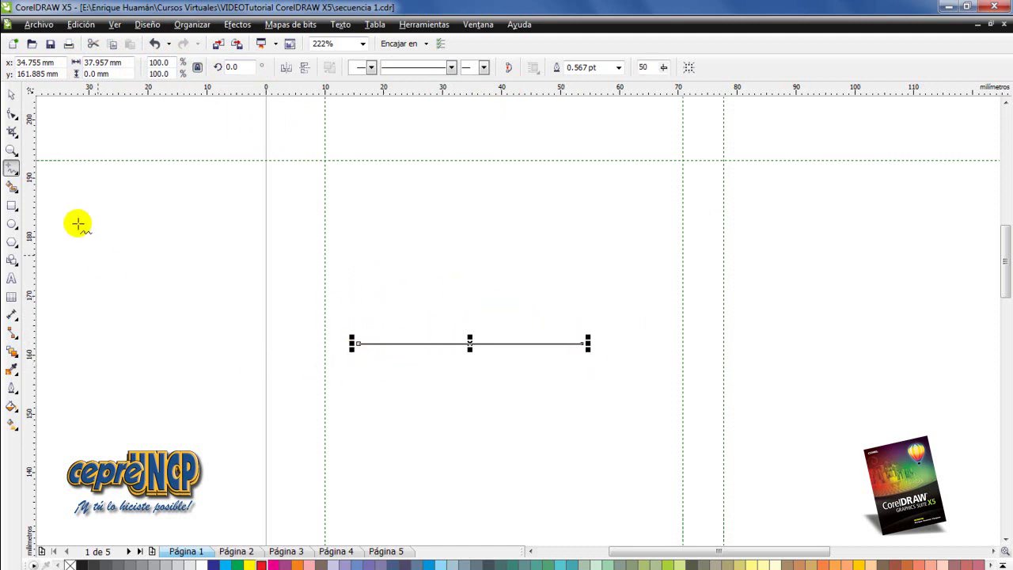
Try two S-shaped freehand curves crossing the horizontal line and delete each one
left_click(13, 170)
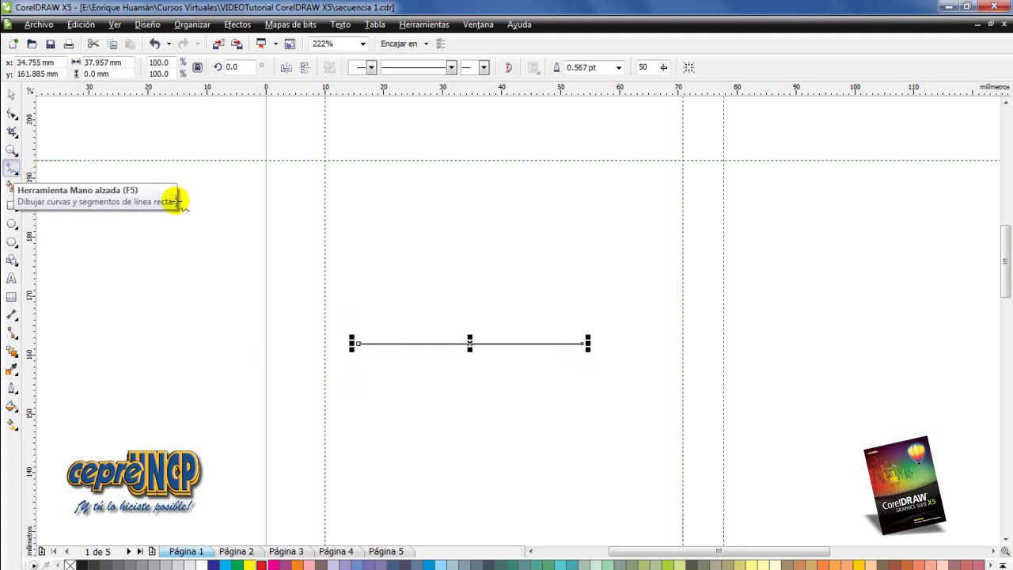
left_click(382, 272)
mouse_move(400, 243)
left_mouse_down()
mouse_move(454, 234)
mouse_move(504, 250)
mouse_move(513, 286)
mouse_move(447, 343)
mouse_move(442, 368)
mouse_move(482, 404)
mouse_move(543, 413)
left_mouse_up()
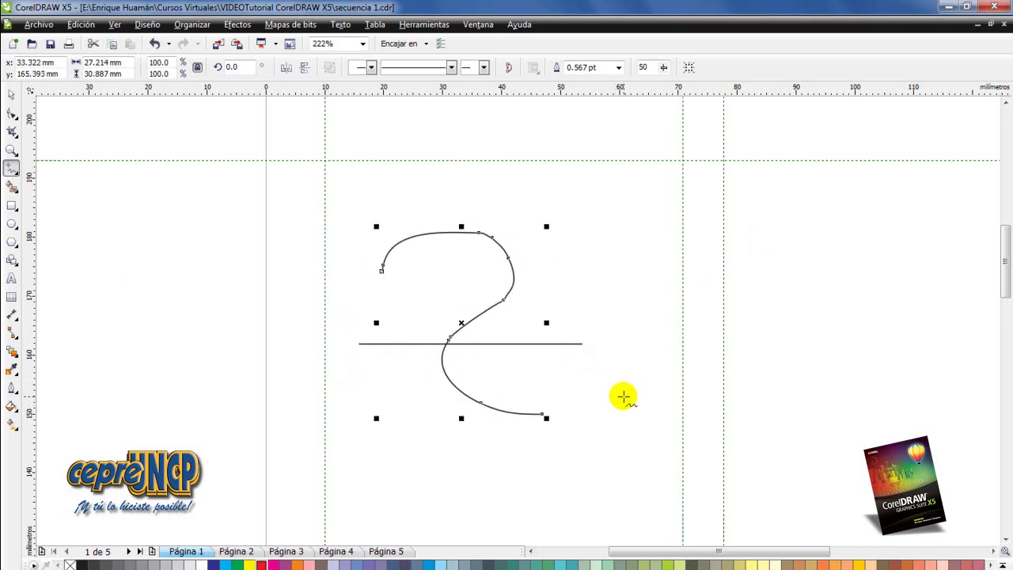
key("Delete")
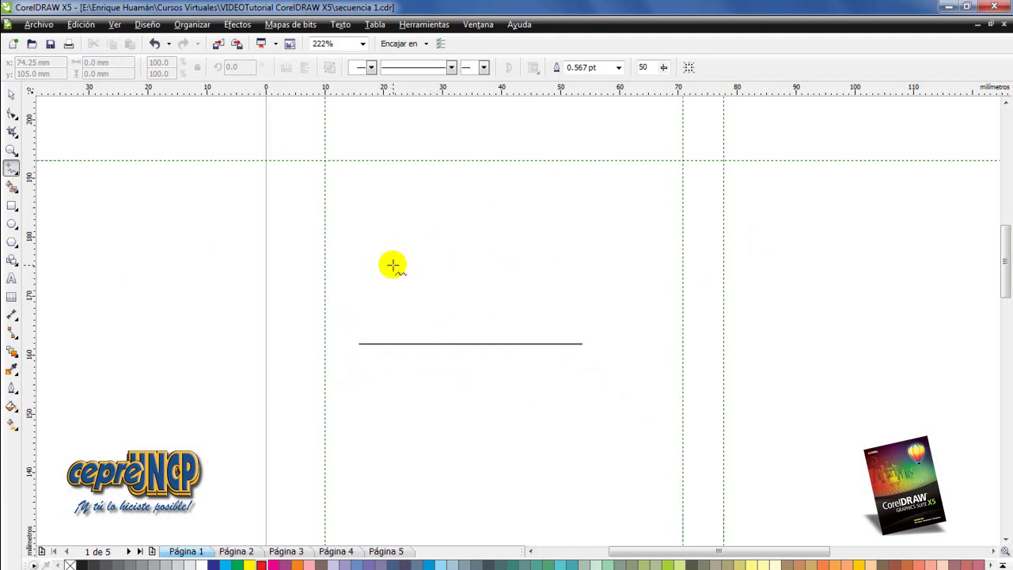
mouse_move(395, 256)
left_mouse_down()
mouse_move(412, 232)
mouse_move(462, 221)
mouse_move(519, 254)
mouse_move(519, 308)
mouse_move(447, 381)
mouse_move(454, 430)
mouse_move(483, 461)
mouse_move(516, 470)
mouse_move(569, 461)
mouse_move(591, 443)
left_mouse_up()
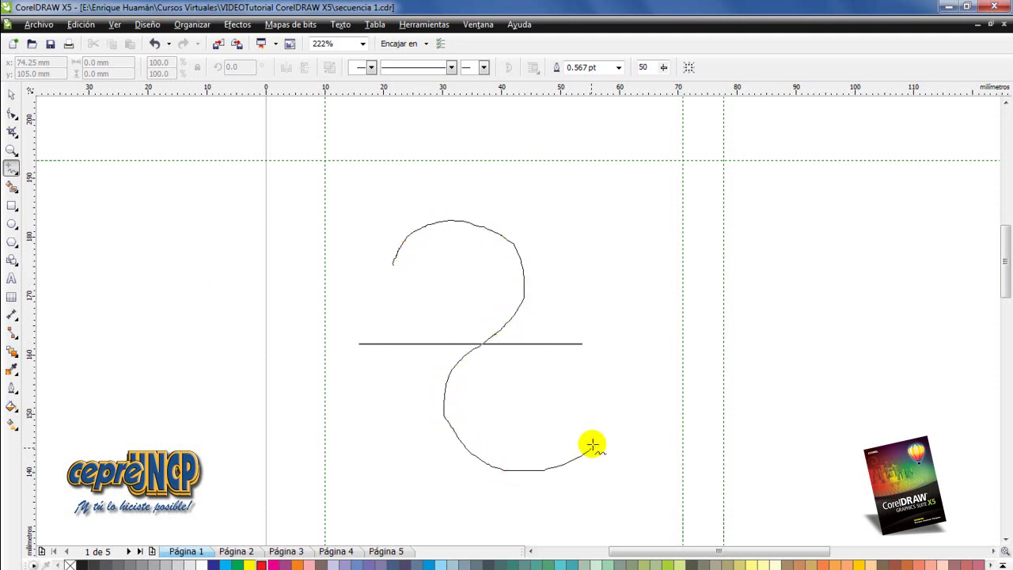
key("Delete")
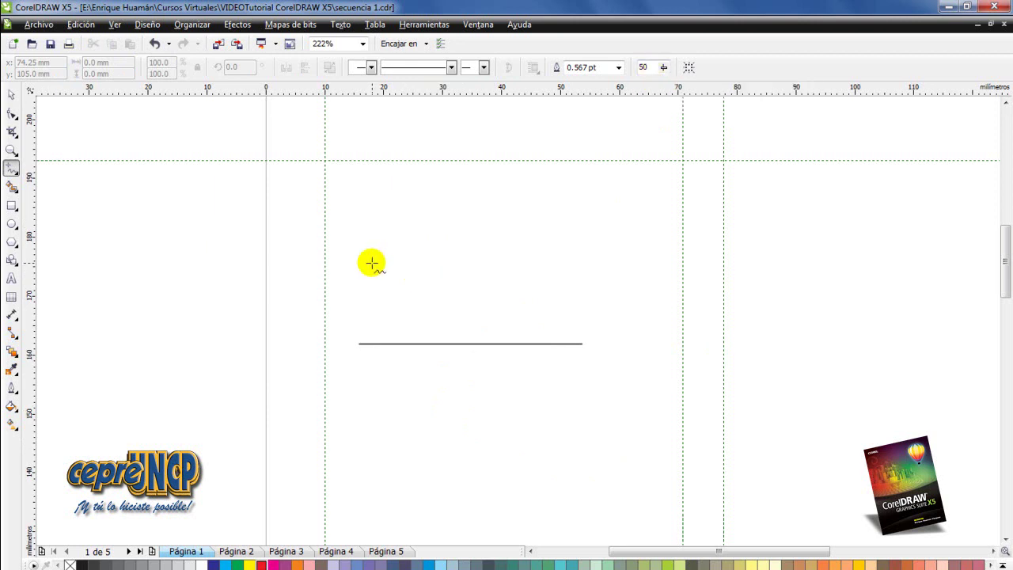
Draw a wavy freehand curve about 46 mm wide above the line and, with smoothing 5, another about 48 mm wide just below it
mouse_move(365, 215)
left_mouse_down()
mouse_move(442, 198)
mouse_move(482, 251)
mouse_move(533, 286)
mouse_move(593, 281)
mouse_move(626, 211)
left_mouse_up()
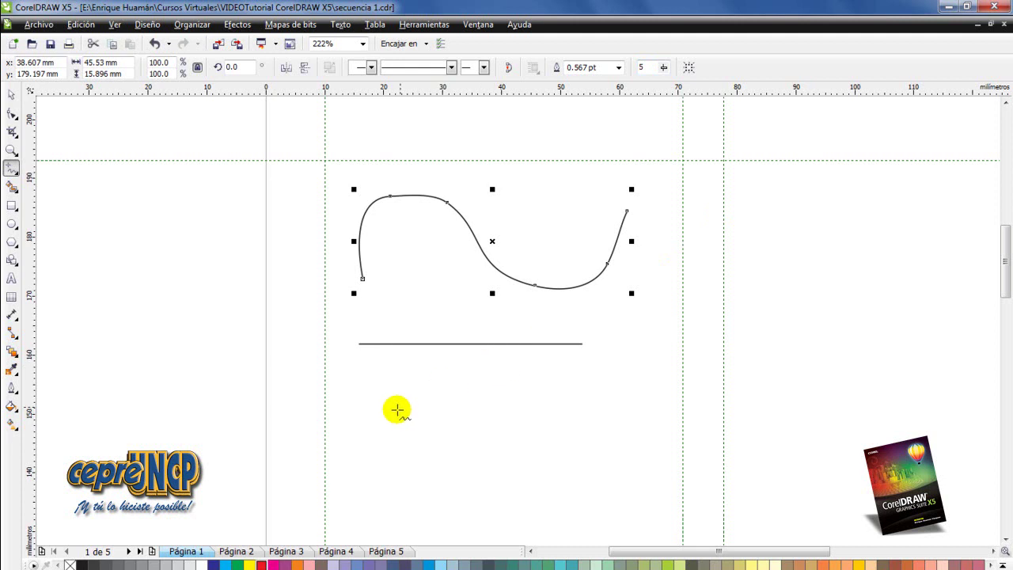
mouse_move(380, 377)
left_mouse_down()
mouse_move(428, 343)
mouse_move(460, 345)
mouse_move(495, 365)
mouse_move(527, 404)
mouse_move(609, 423)
mouse_move(643, 389)
mouse_move(658, 348)
left_mouse_up()
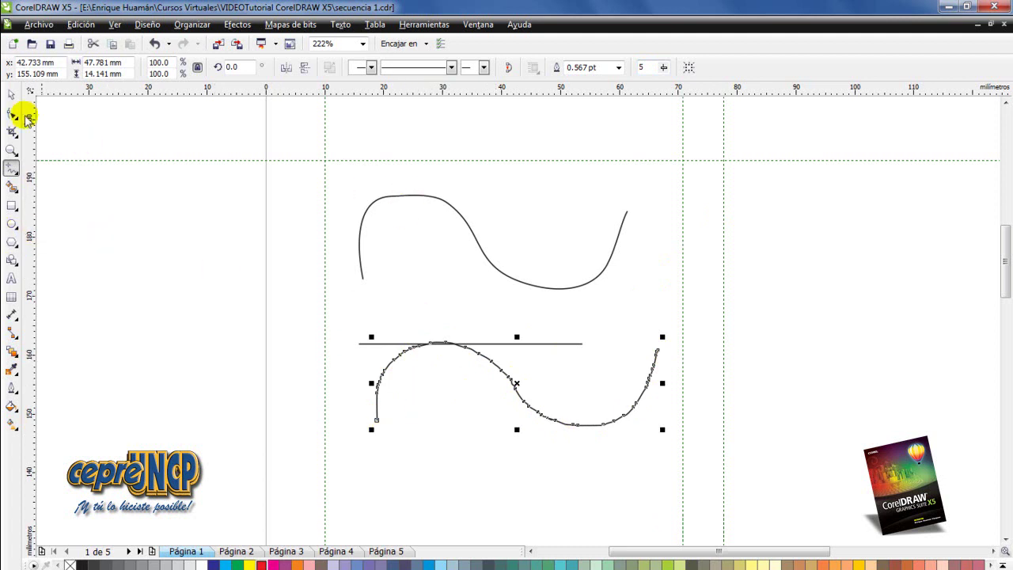
Select the upper wavy curve and examine the position of each of its nodes
left_click(12, 95)
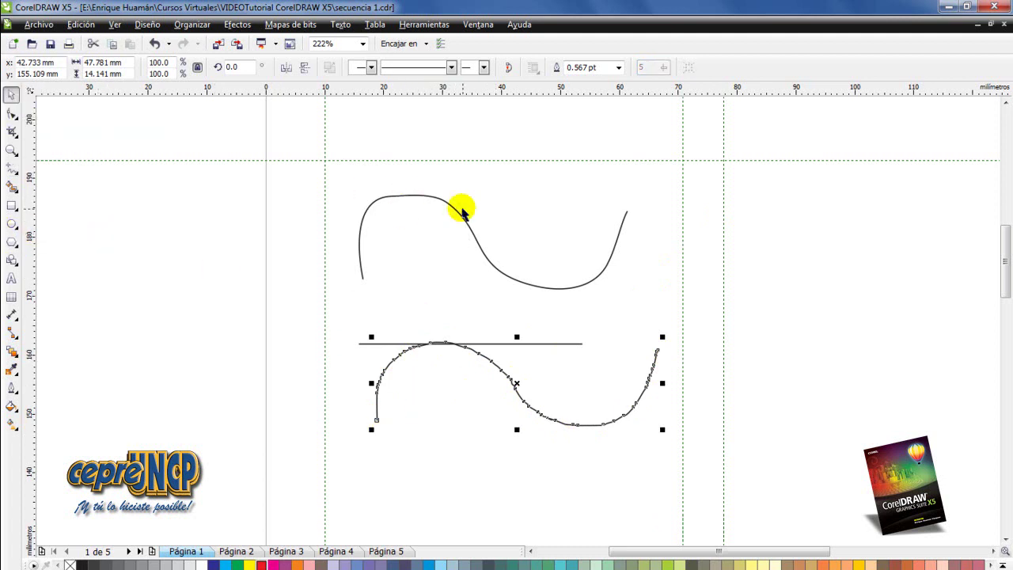
left_click(453, 212)
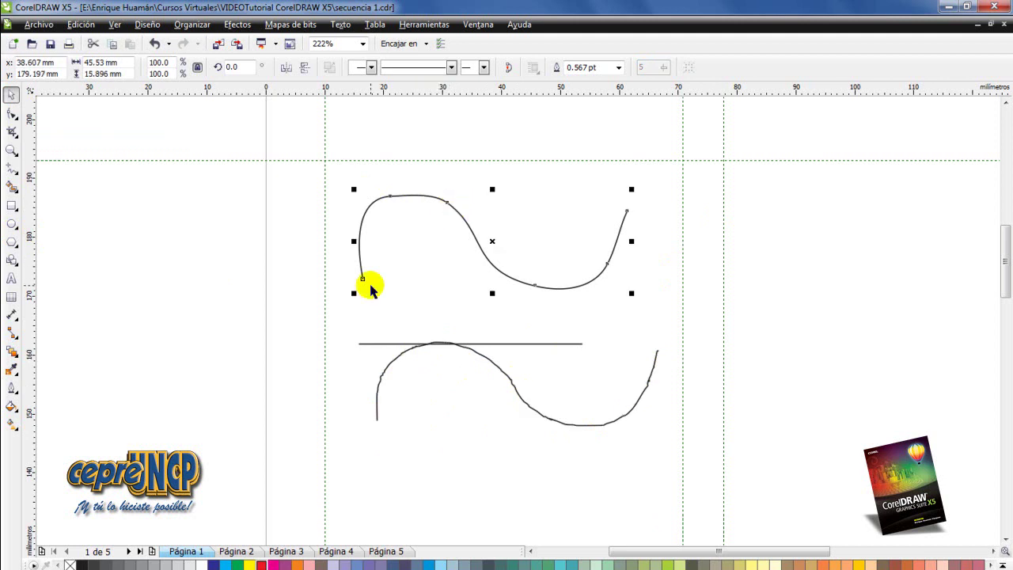
key("F5")
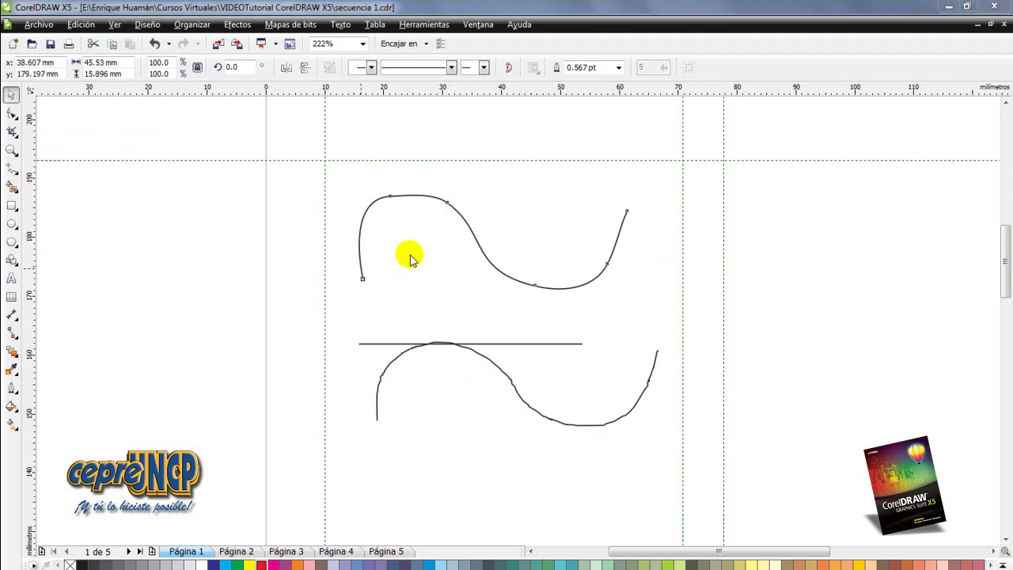
mouse_move(369, 285)
left_mouse_down()
mouse_move(382, 190)
mouse_move(403, 206)
left_mouse_up()
left_click(541, 281)
left_click(606, 263)
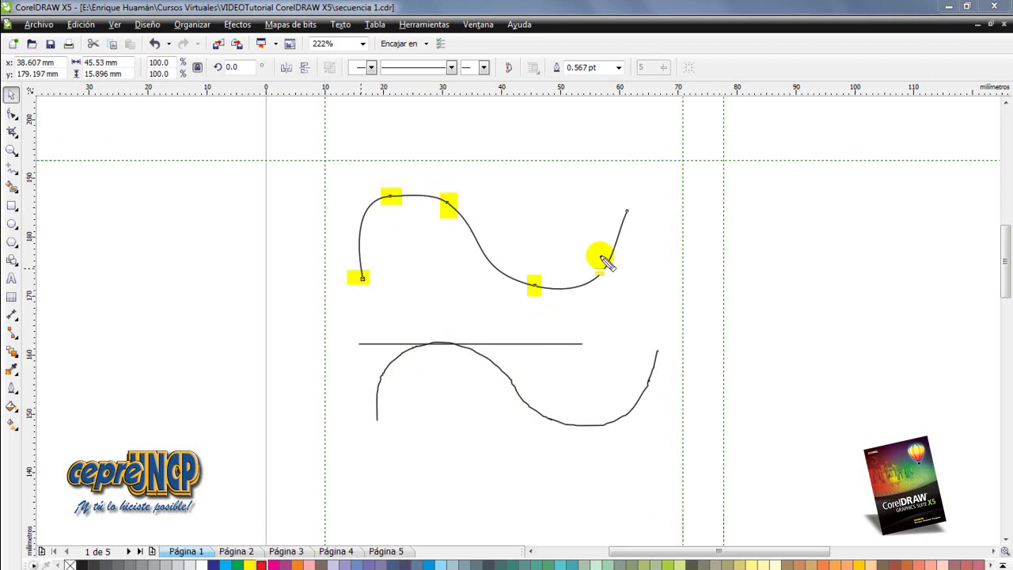
left_click(623, 209)
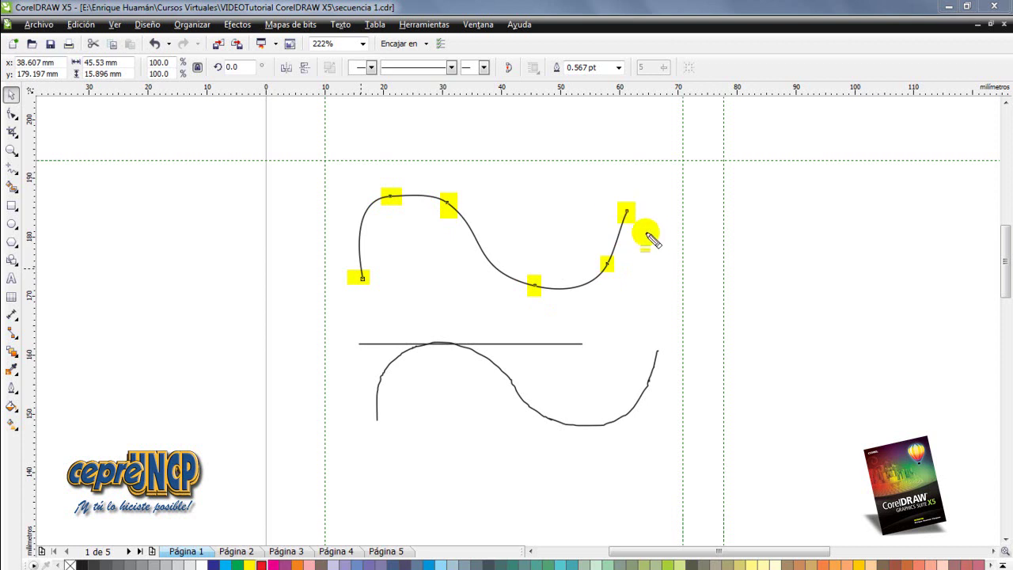
key("space")
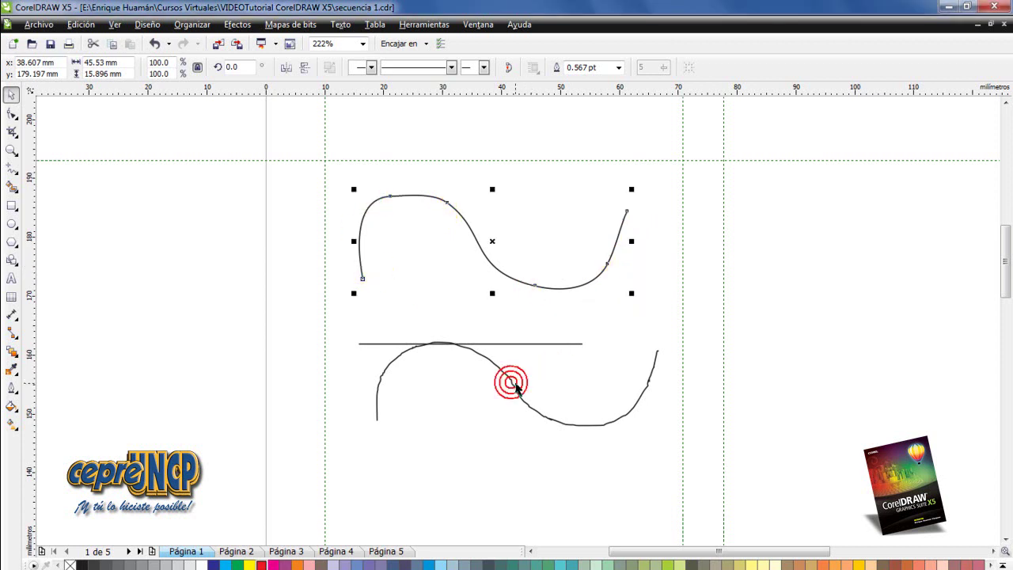
Distort the arch of the lower wavy curve by displacing several of its nodes with the Shape tool
left_click(513, 385)
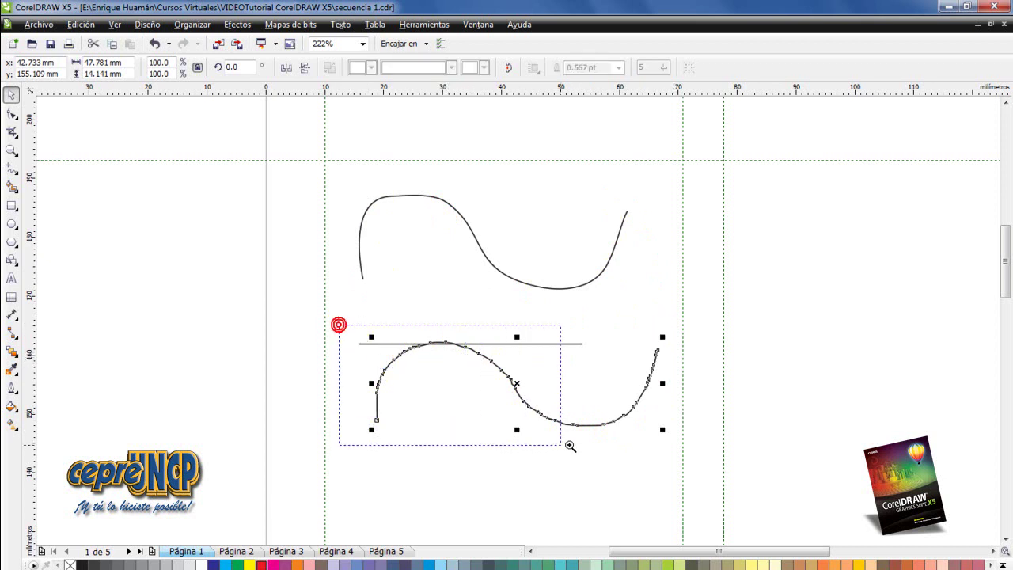
left_click_drag(338, 324, 569, 446)
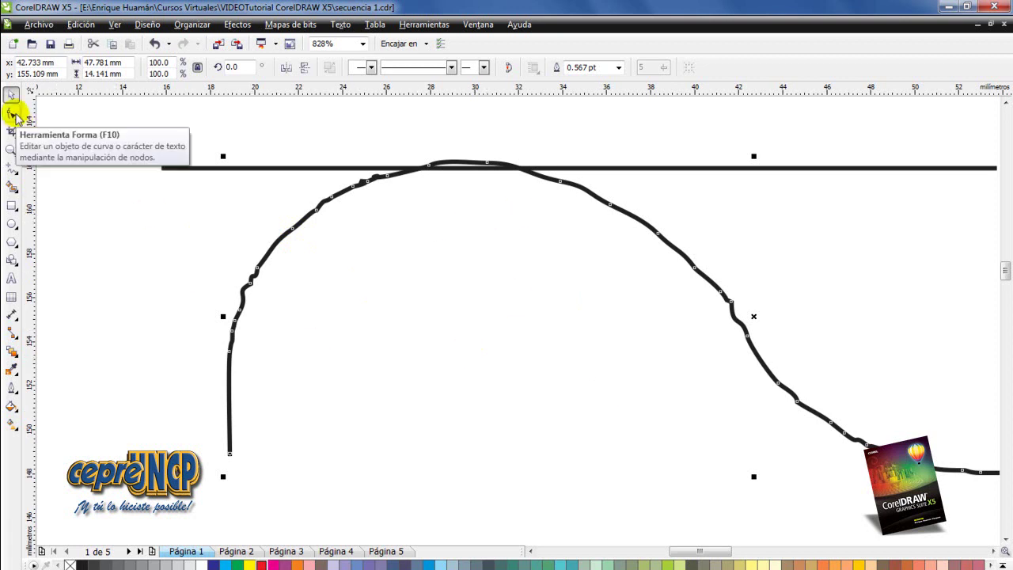
left_click(13, 114)
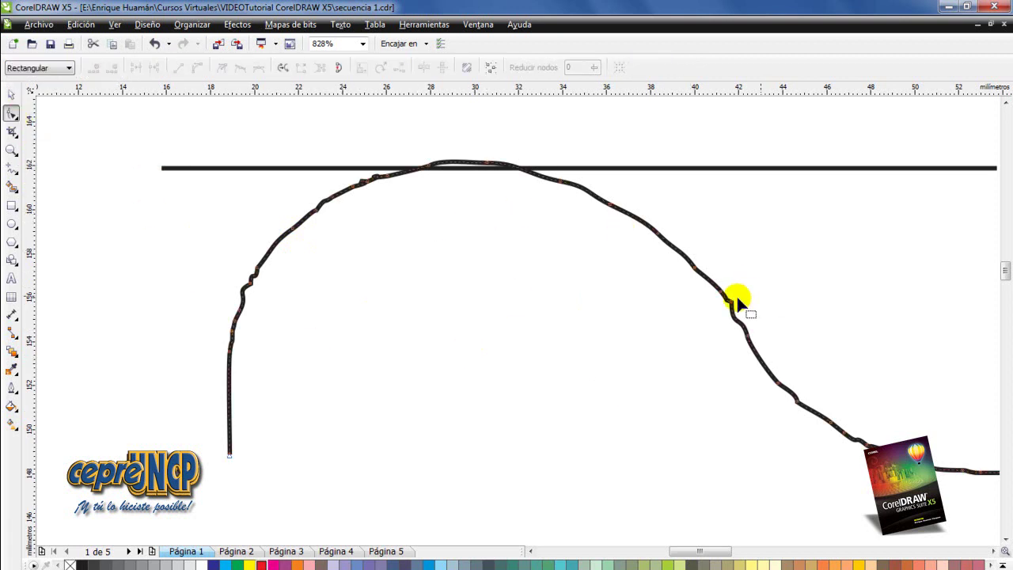
left_click(693, 272)
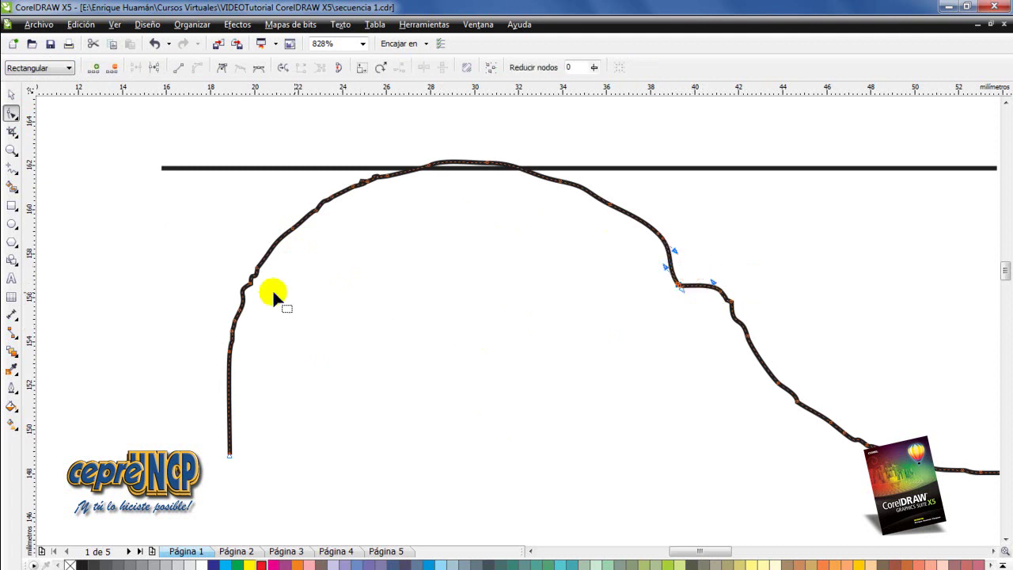
left_click_drag(249, 286, 246, 256)
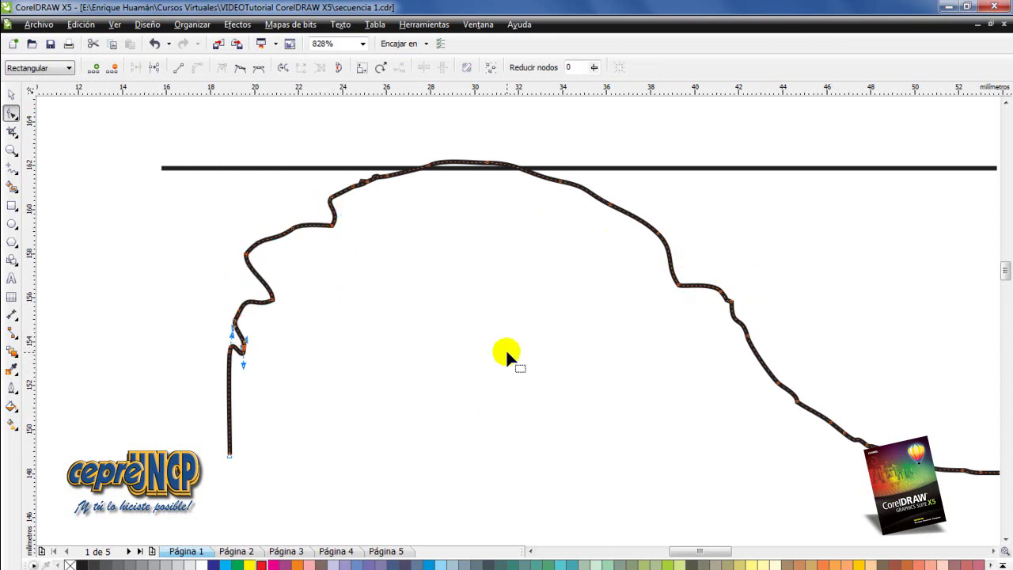
key("F3")
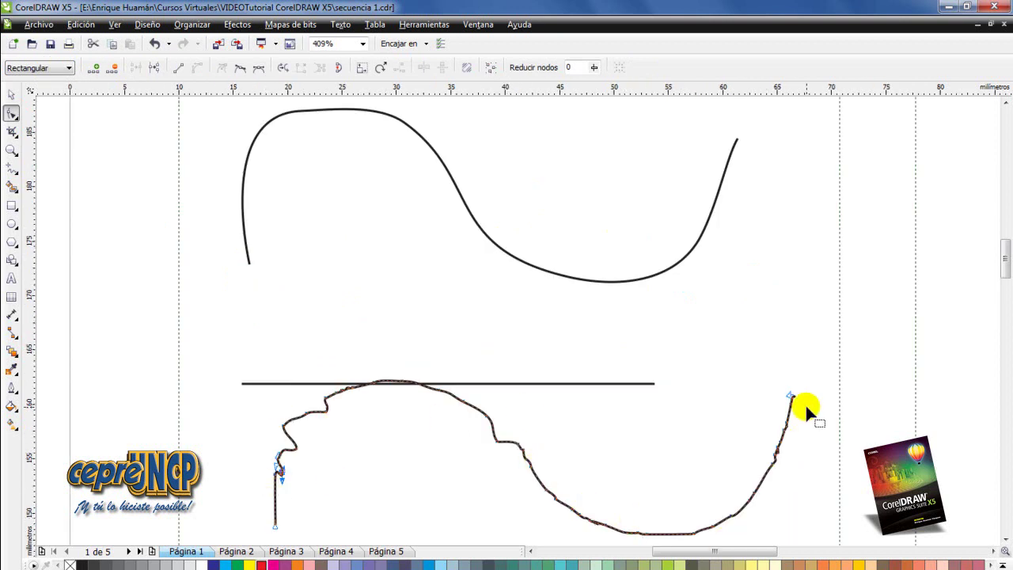
left_click_drag(530, 466, 557, 484)
key("F2")
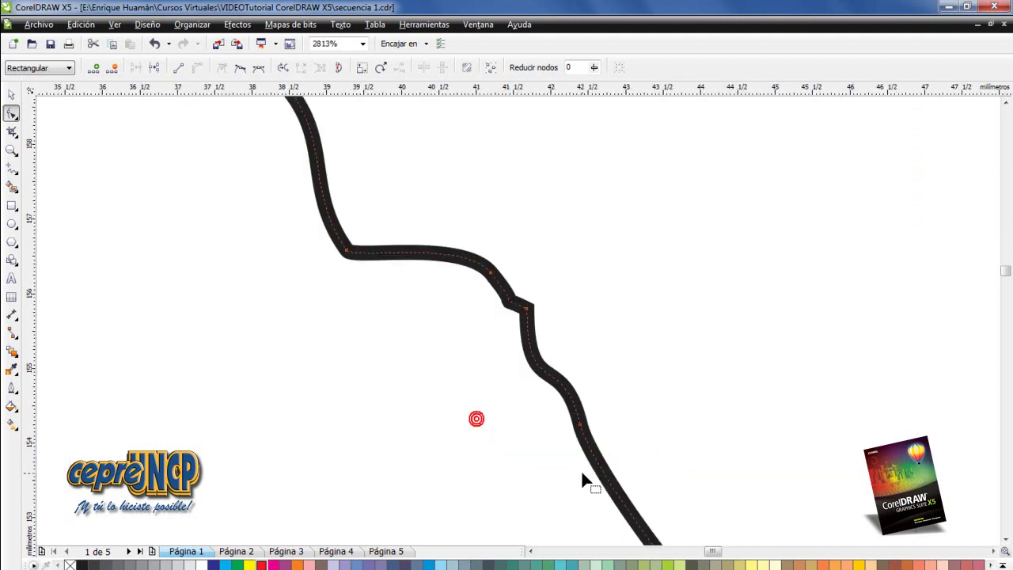
key("F3")
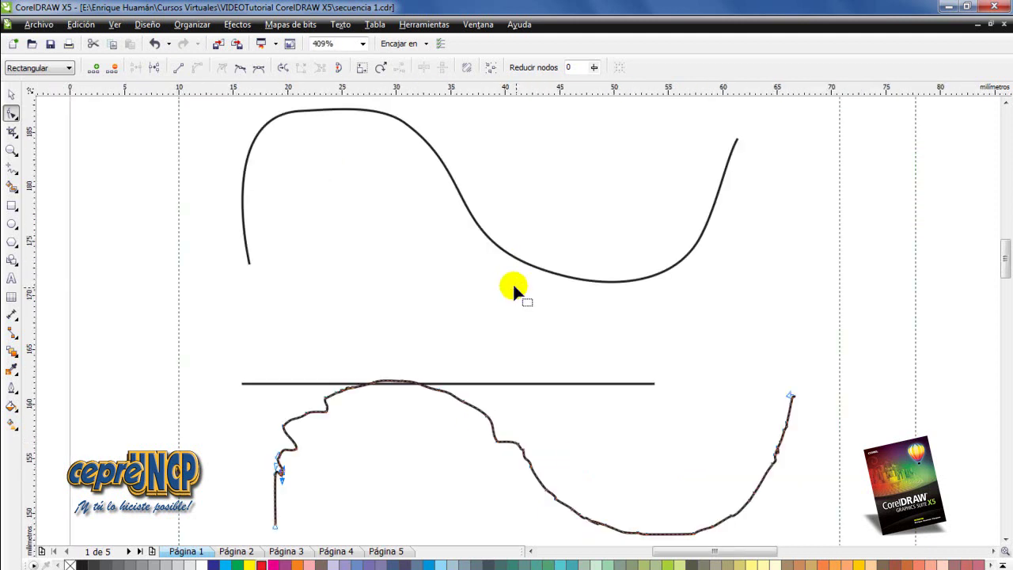
Move the second node of the upper wavy curve slightly down and adjust its control handle to reshape the bend
left_click(377, 110)
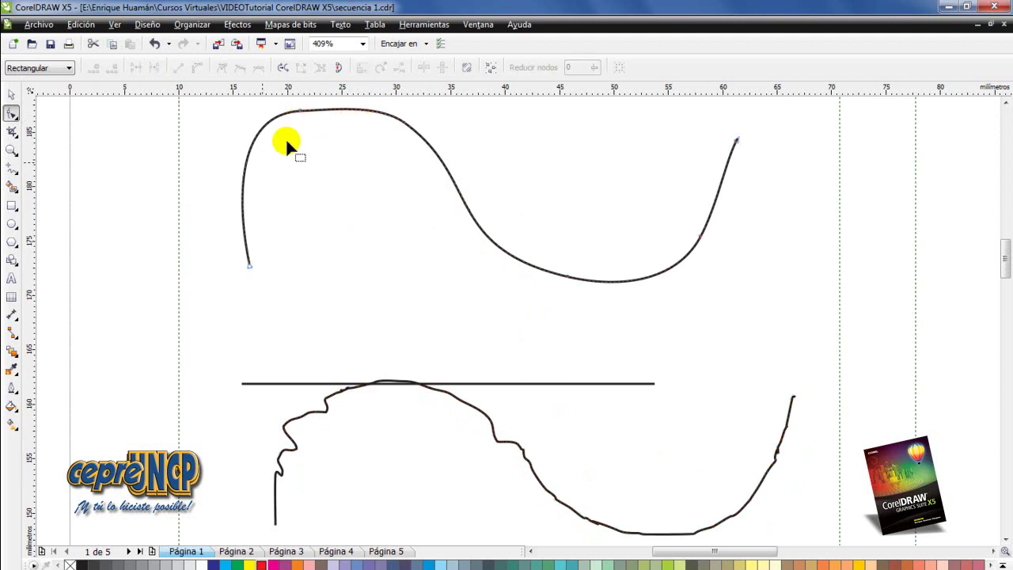
key("ctrl+a")
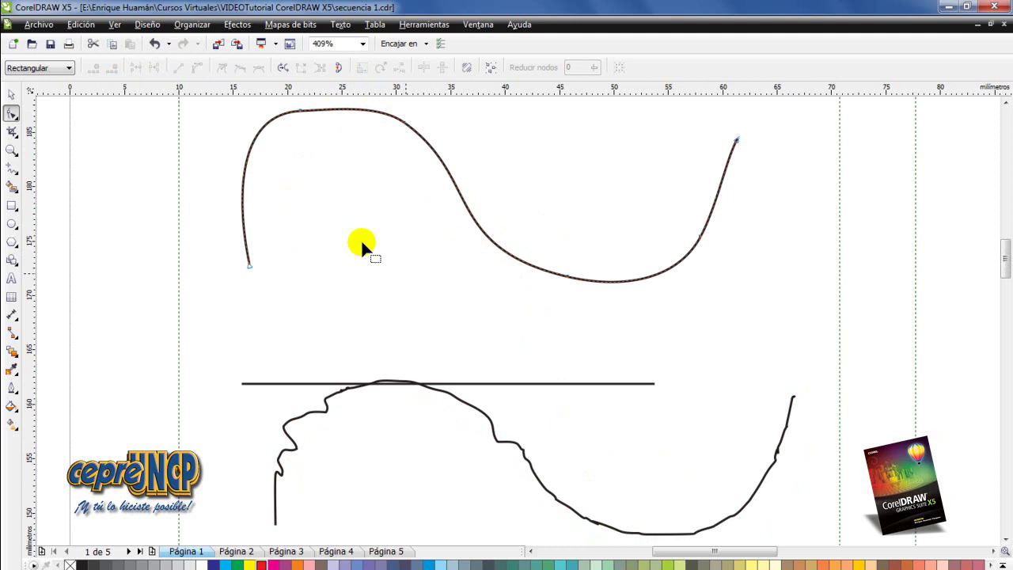
left_click(303, 113)
mouse_move(306, 114)
left_mouse_down()
mouse_move(282, 118)
mouse_move(290, 123)
left_mouse_up()
left_click_drag(216, 122, 223, 141)
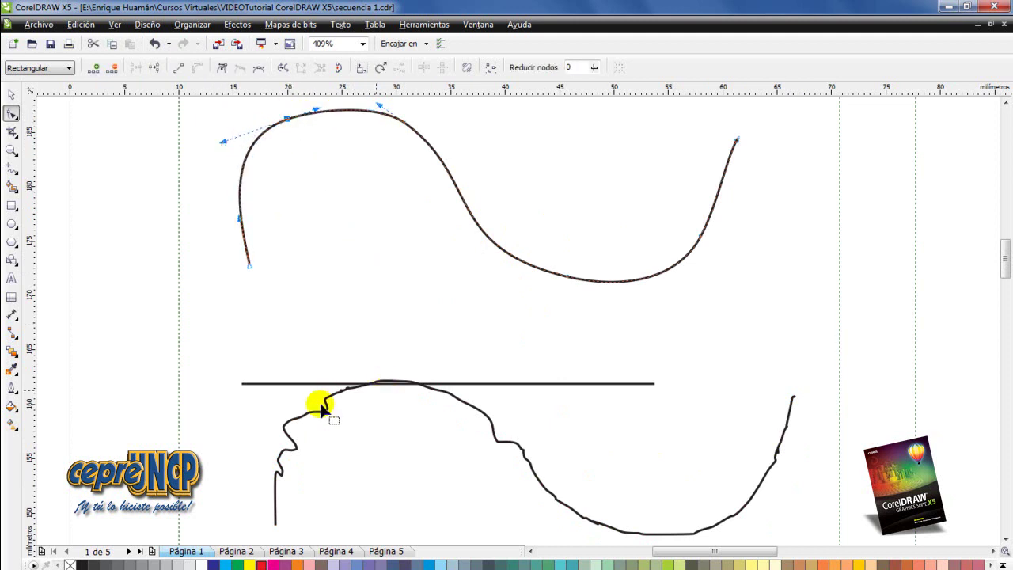
Delete both wavy curves, keeping only the straight horizontal line
left_click(11, 169)
left_click(647, 68)
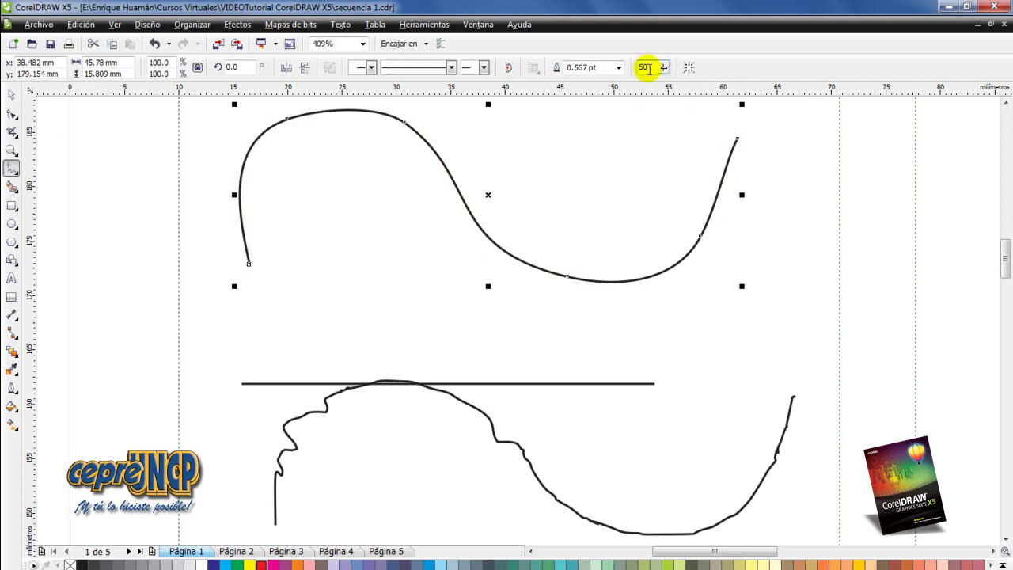
left_click(10, 96)
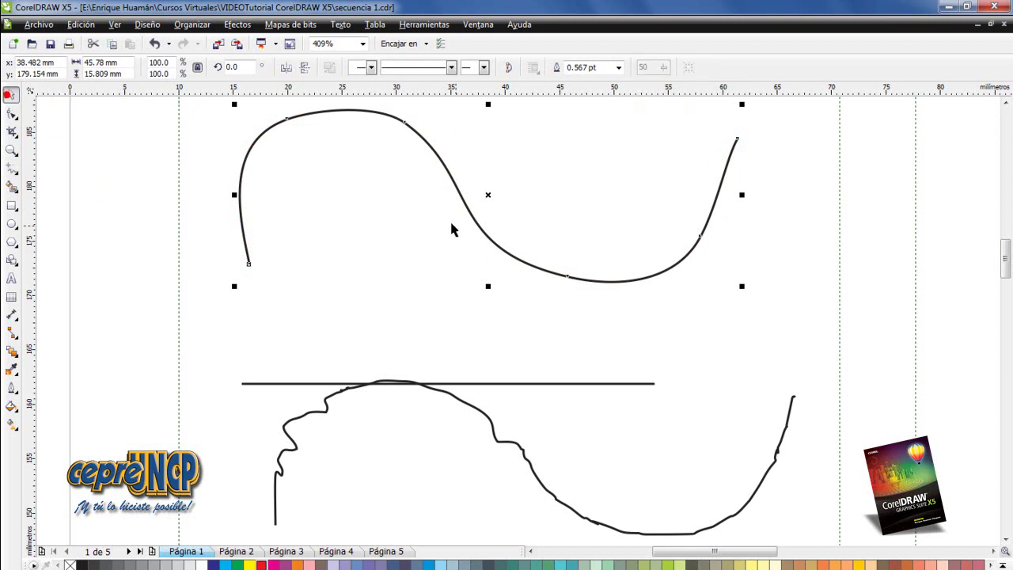
key("Delete")
left_click(493, 428)
key("Delete")
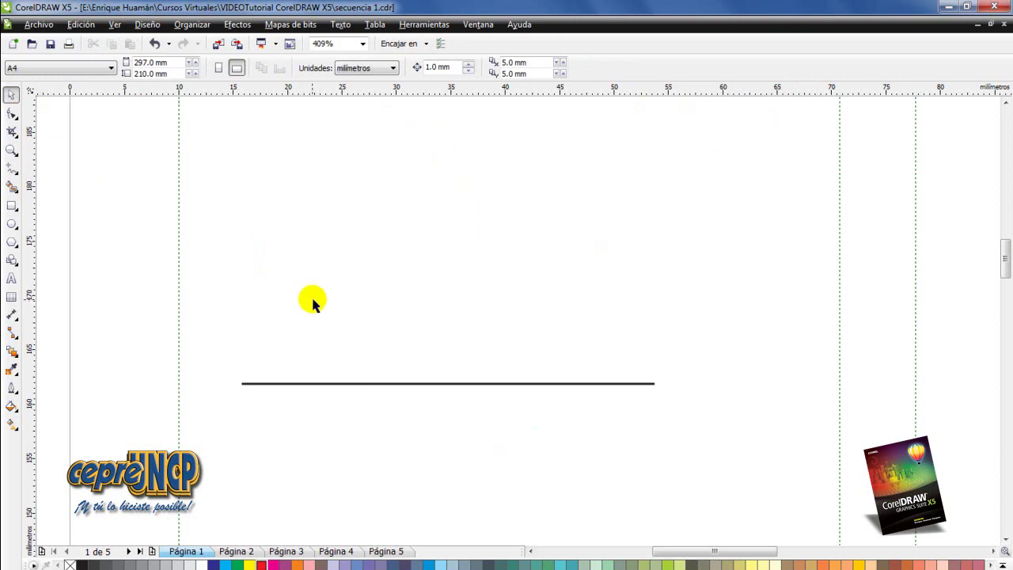
Draw a slanted straight line with the Freehand tool above the horizontal line, about 24.4 mm wide and 7.2 mm high
left_click(12, 171)
left_click(497, 318)
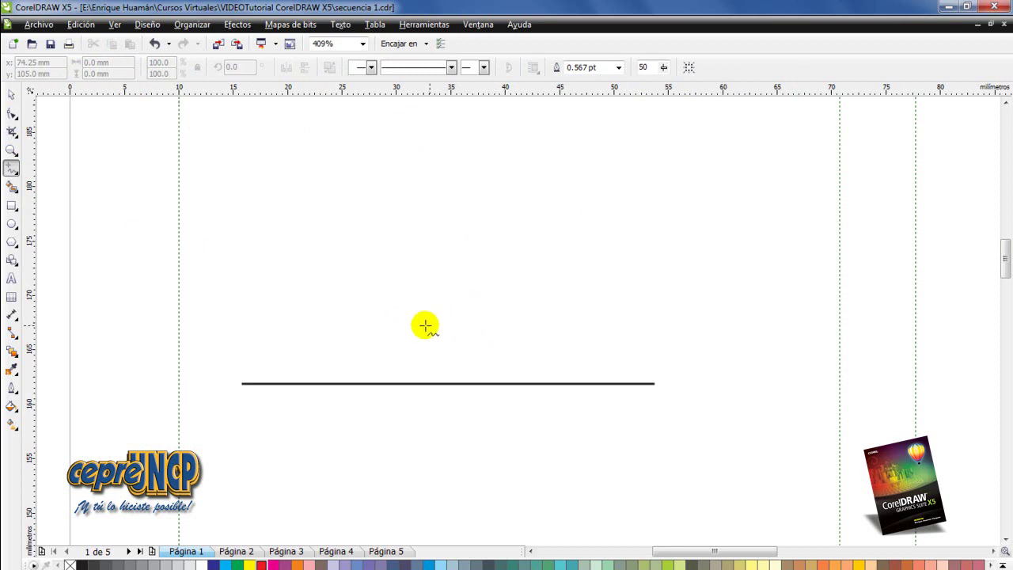
left_click(380, 322)
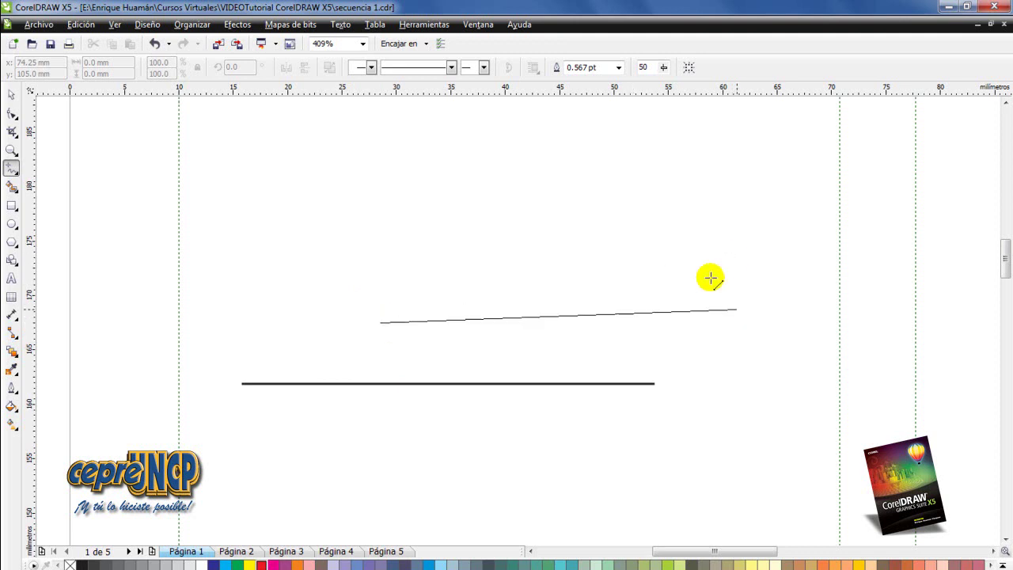
left_click(648, 243)
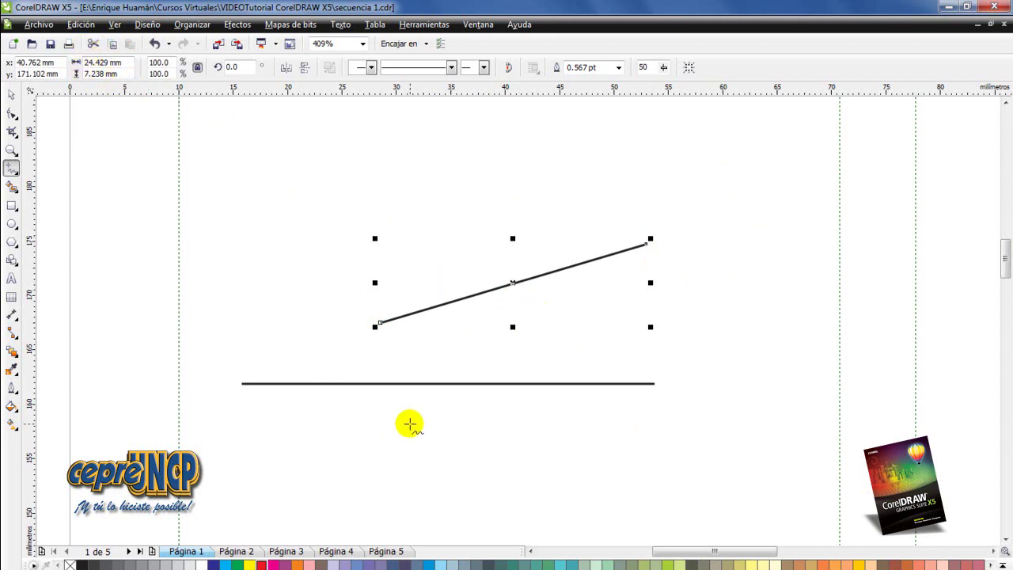
Select both straight lines together and delete them
left_click(14, 96)
left_click_drag(131, 159, 721, 439)
key("Delete")
Draw a perfectly horizontal line about 24.8 mm long with the Freehand tool
key("F5")
left_click(303, 287)
left_click(553, 279)
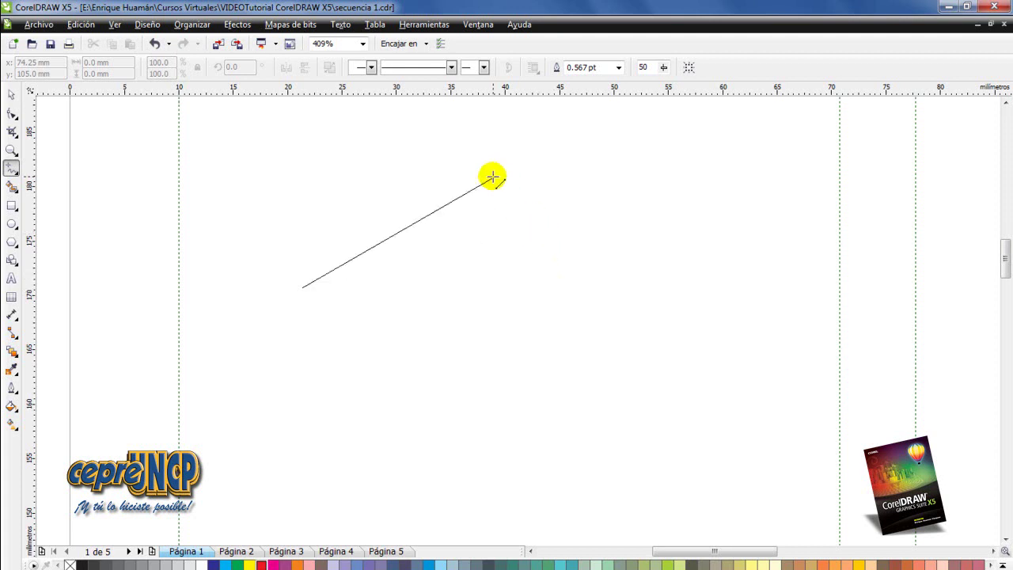
left_click(577, 288)
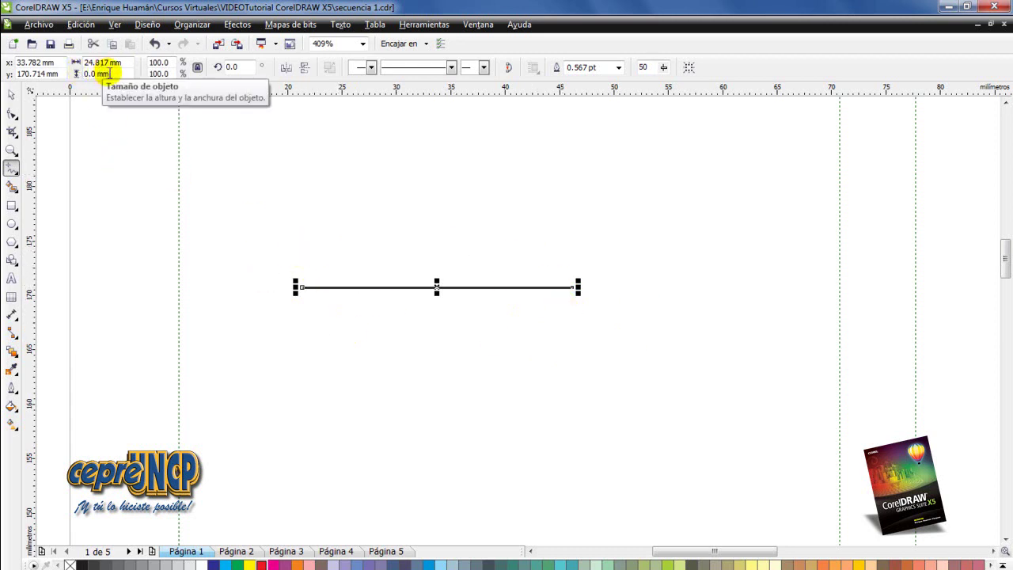
Set the horizontal line's width to exactly 20 mm
left_click(129, 62)
left_click_drag(129, 62, 70, 60)
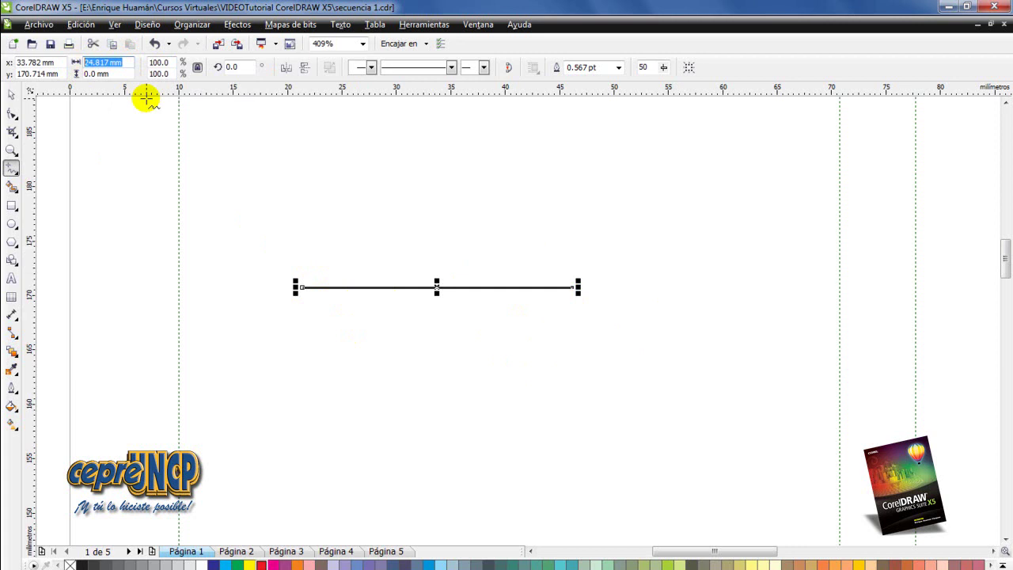
type("20")
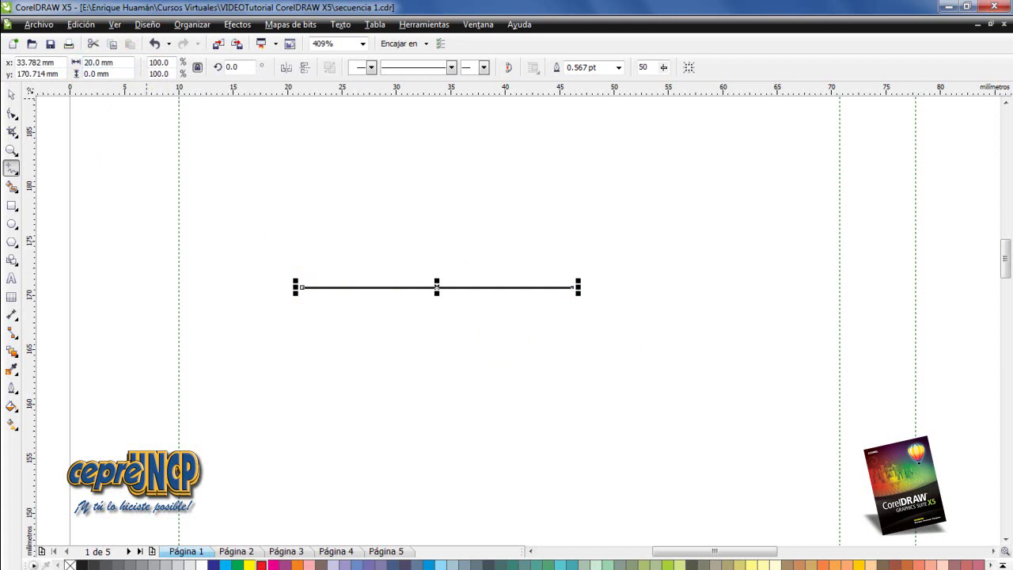
key("Return")
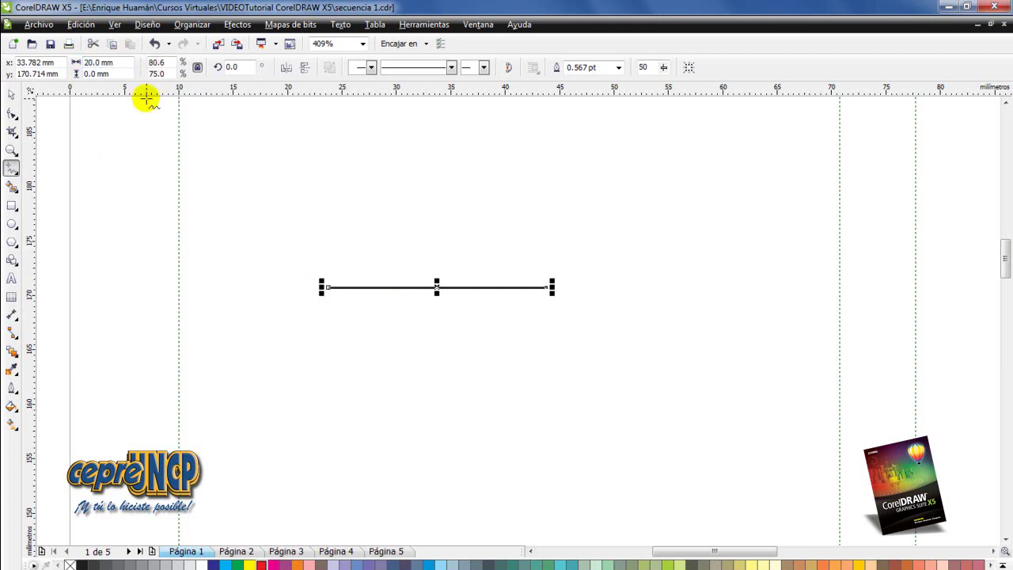
Undo the line's width change and restore it to compare the two lengths
left_click(12, 95)
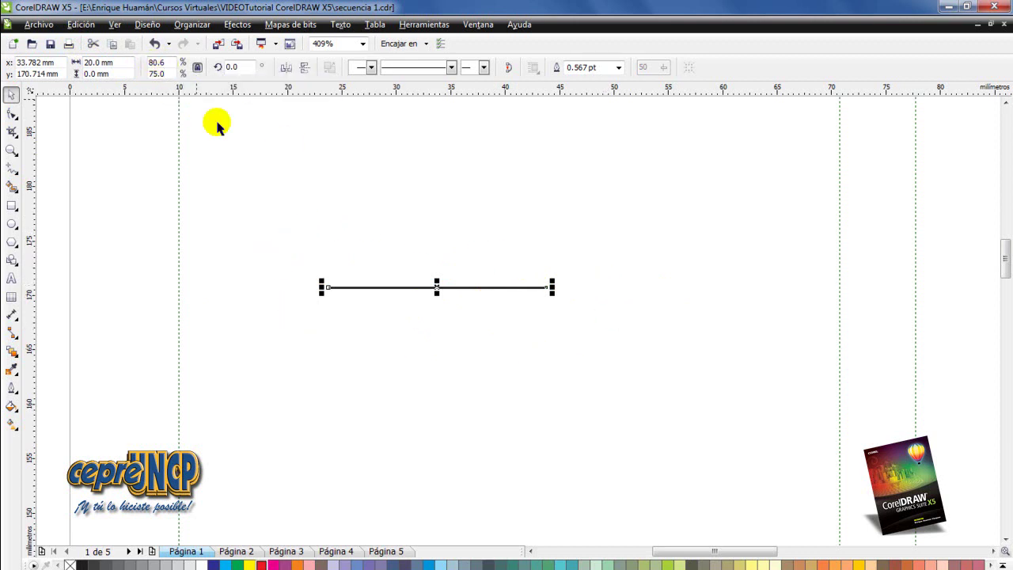
key("ctrl+z")
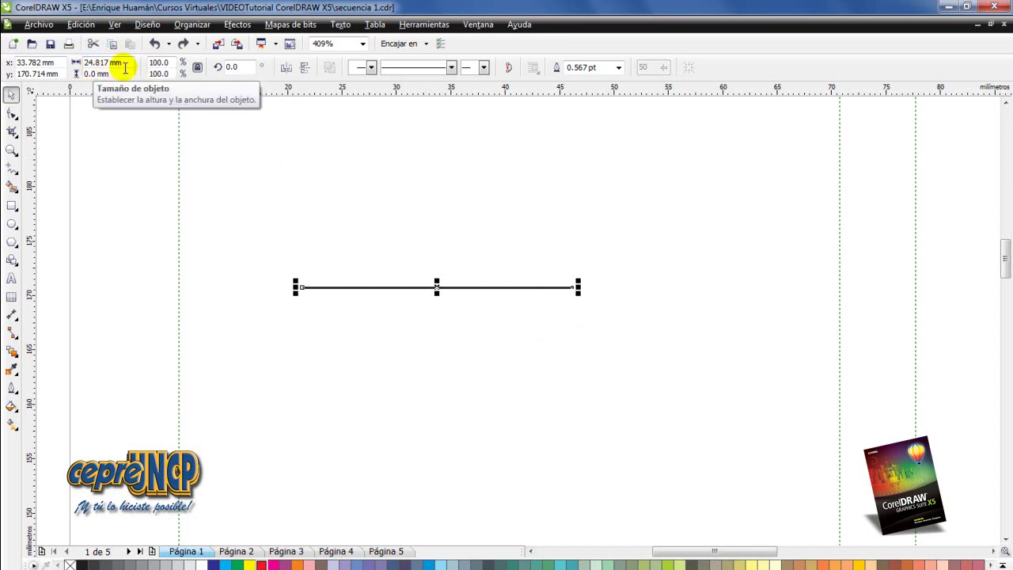
key("ctrl+shift+z")
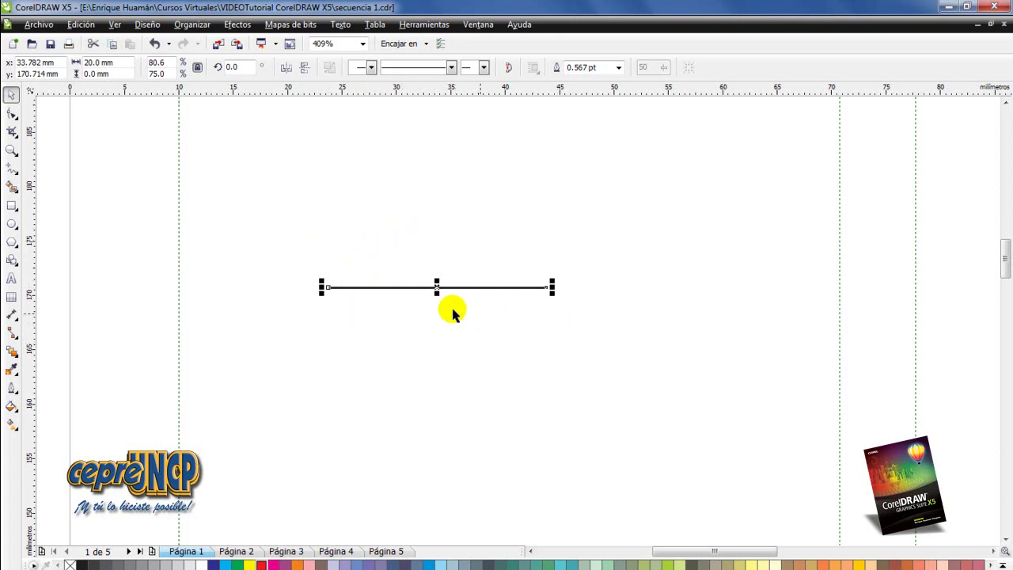
Rotate the line freely by about 15.2° around its centre and undo the rotation
left_click(507, 287)
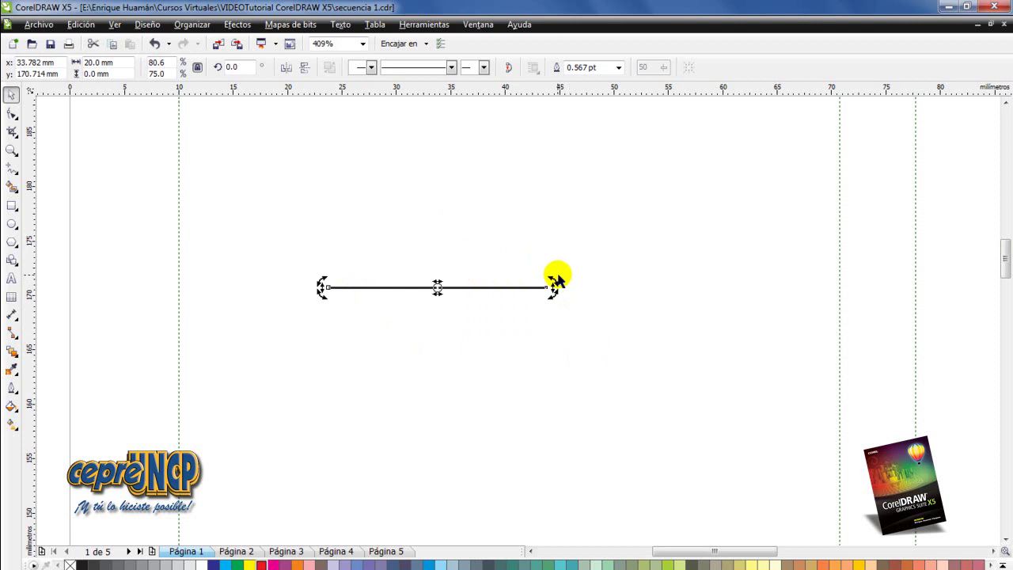
left_click_drag(555, 282, 543, 255)
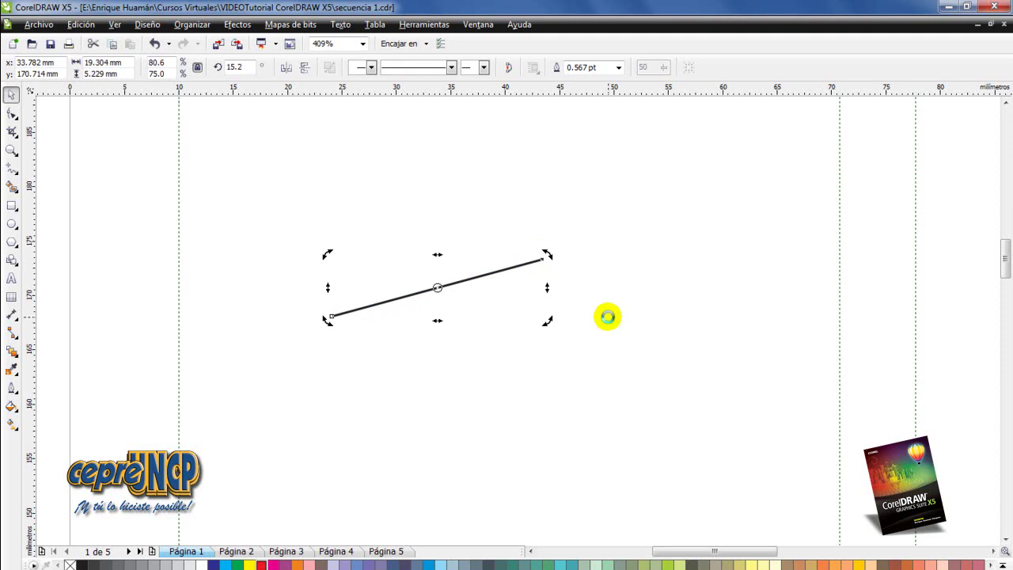
key("ctrl+z")
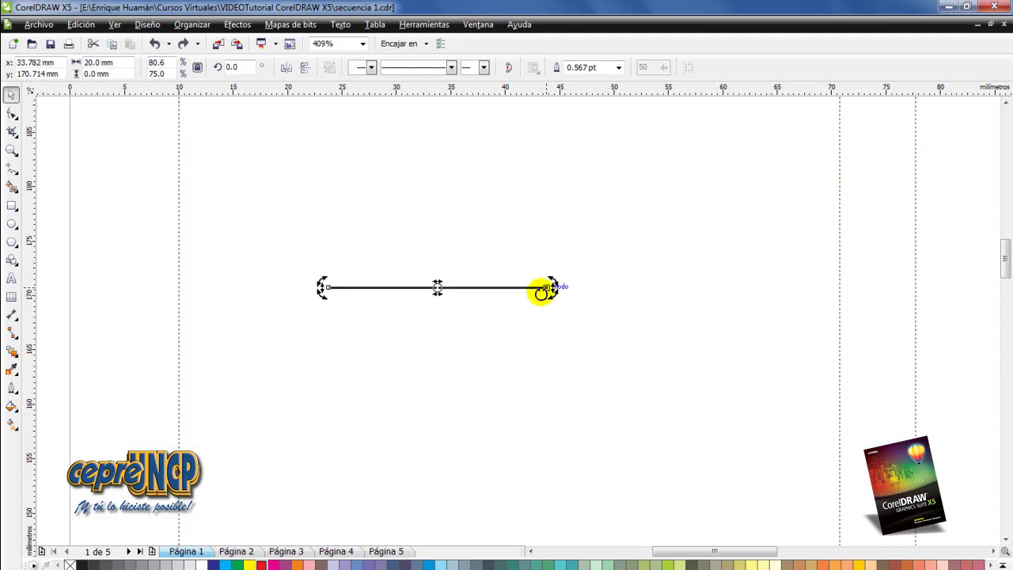
Try exact rotation angles of 15°, 30° and 25° in turn on the line
left_click(245, 67)
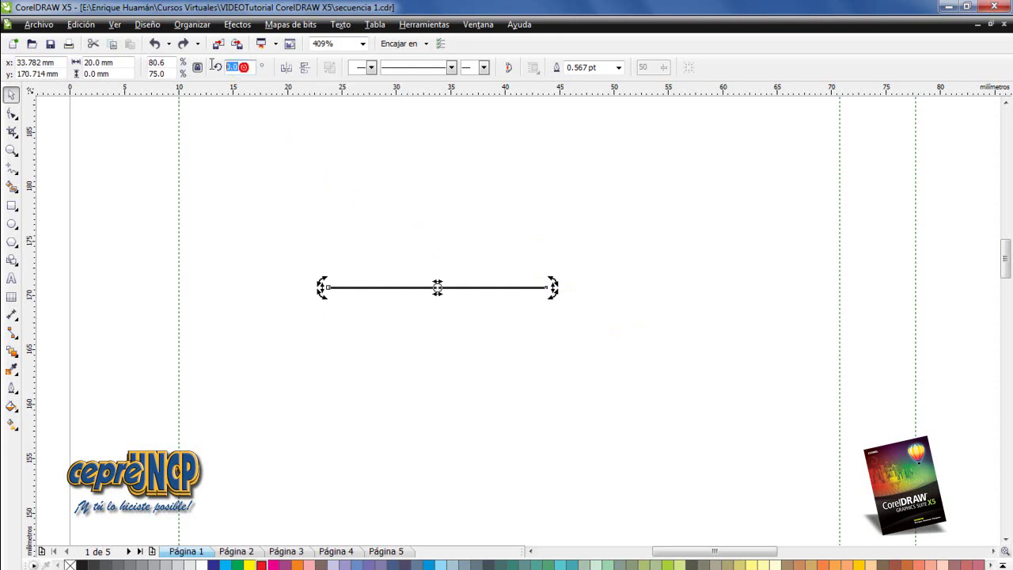
type("15")
key("Return")
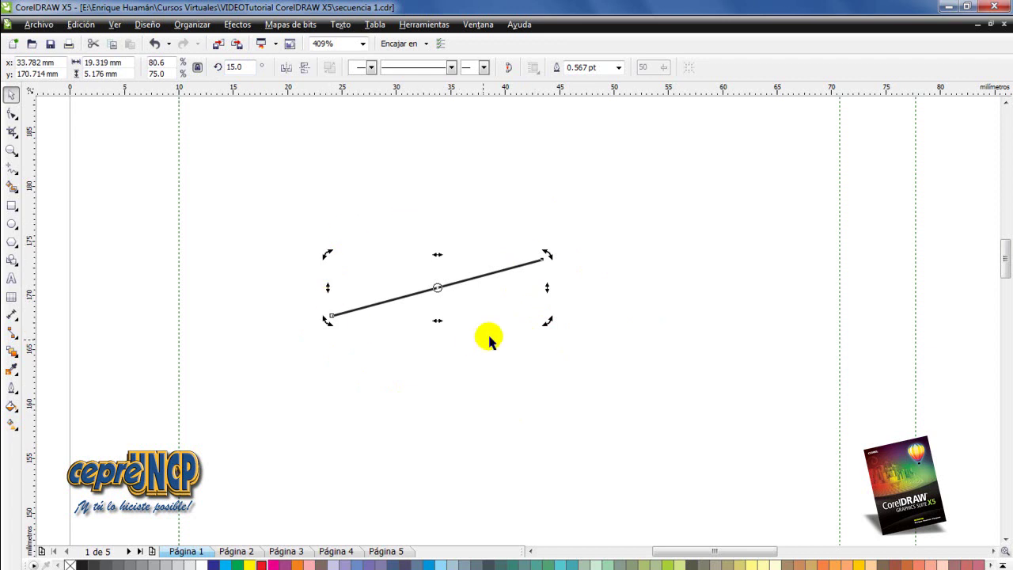
left_click(246, 67)
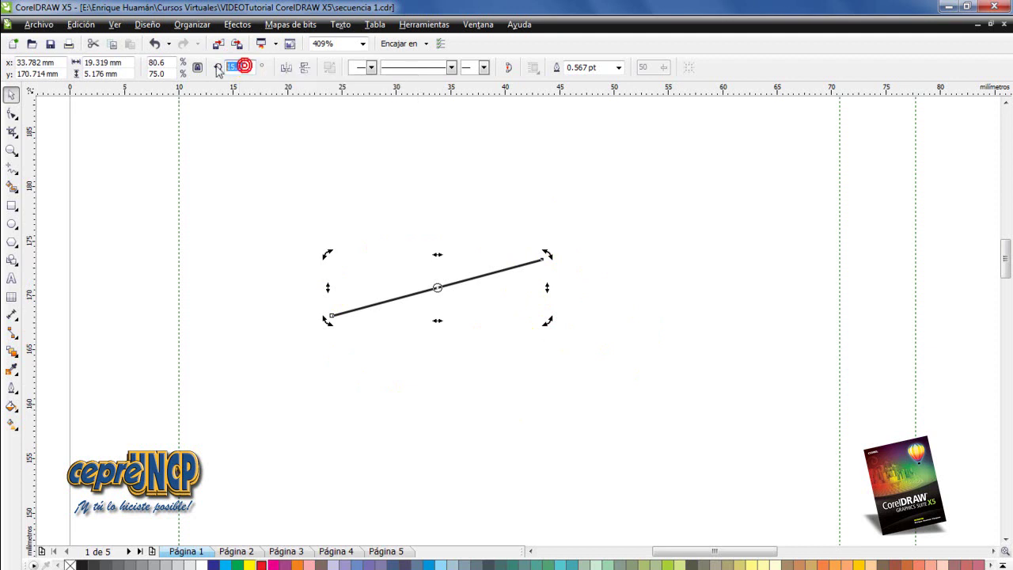
type("30")
key("Return")
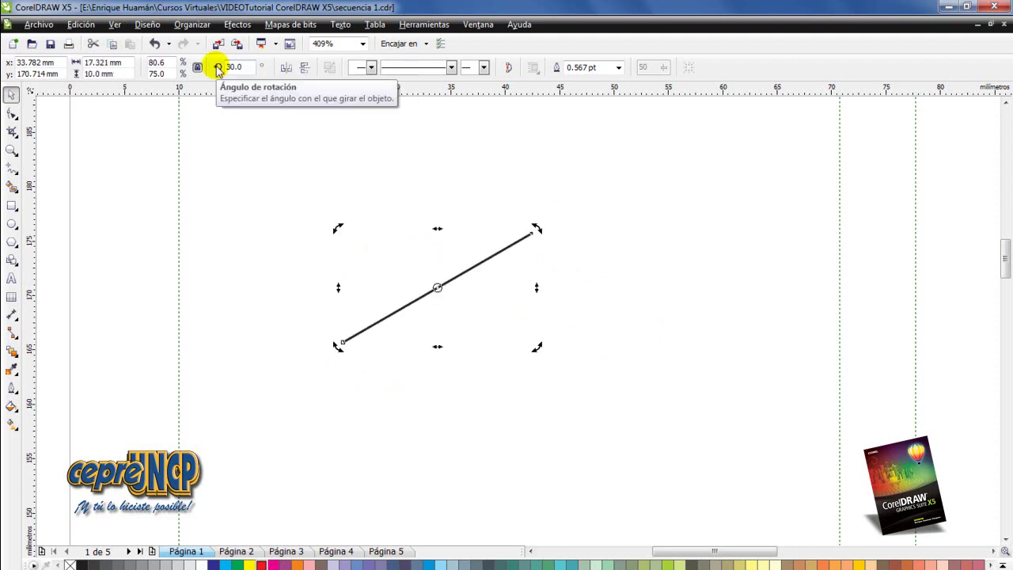
double_click(237, 66)
type("25")
key("Return")
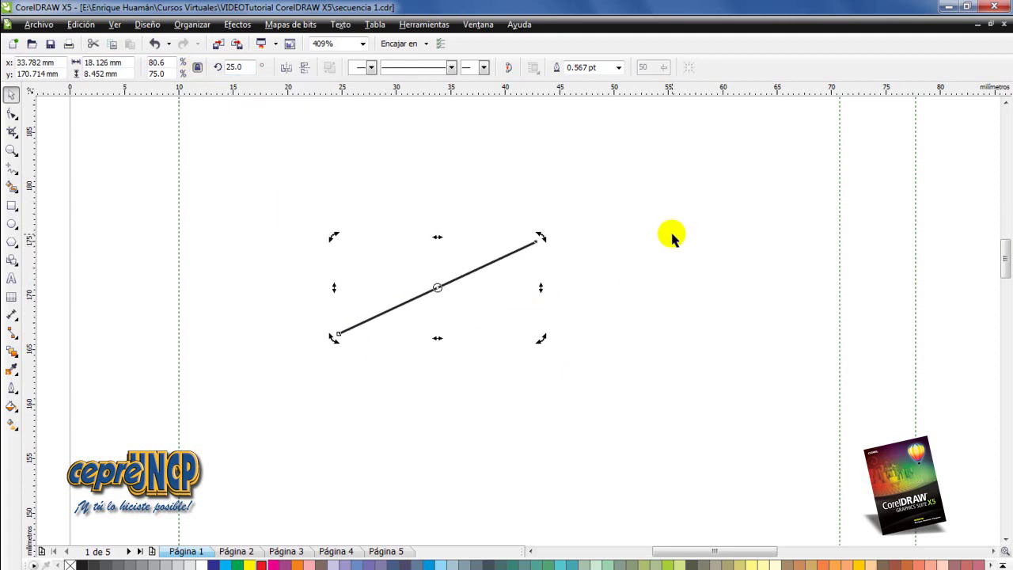
Undo the three rotation angle changes on the line
key("ctrl+z")
key("ctrl+z")
key("ctrl+z")
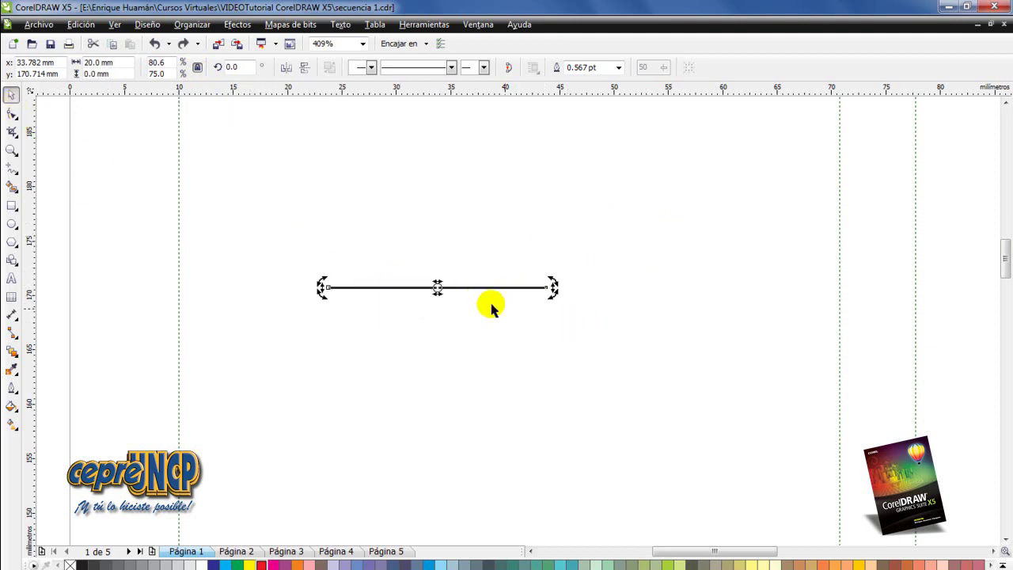
Place a duplicate of the horizontal line about 11.4 mm below the original
left_click(488, 255)
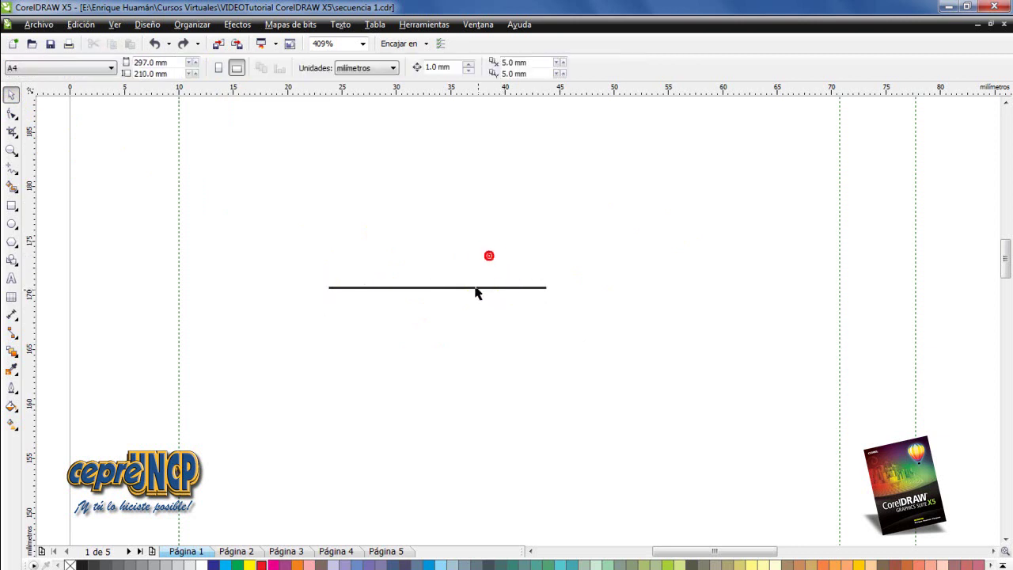
left_click(473, 288)
left_click_drag(467, 289, 460, 413)
right_click(460, 413)
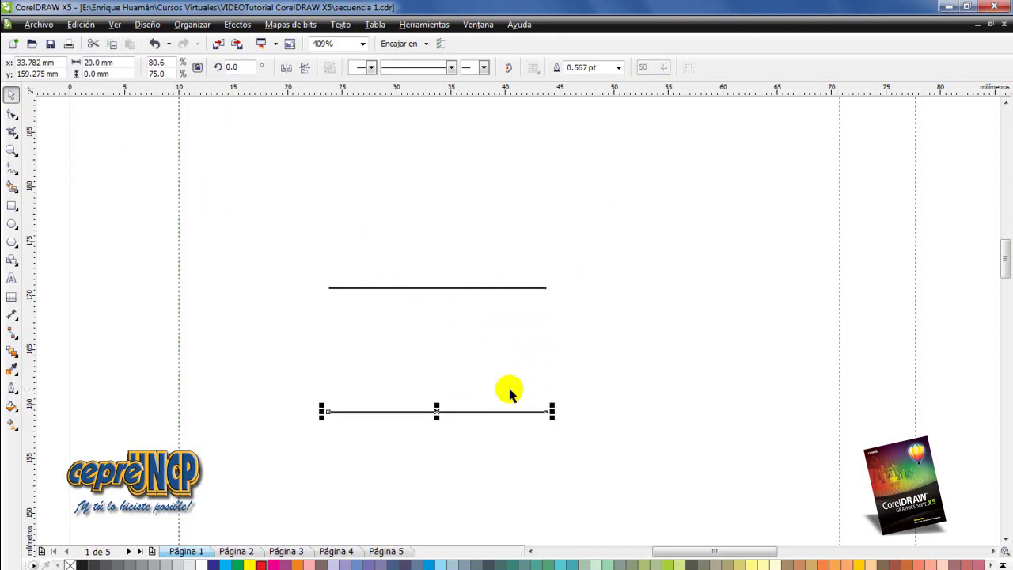
Rotate the lower line freely around its centre to about 33.7° and undo the rotation
left_click(458, 412)
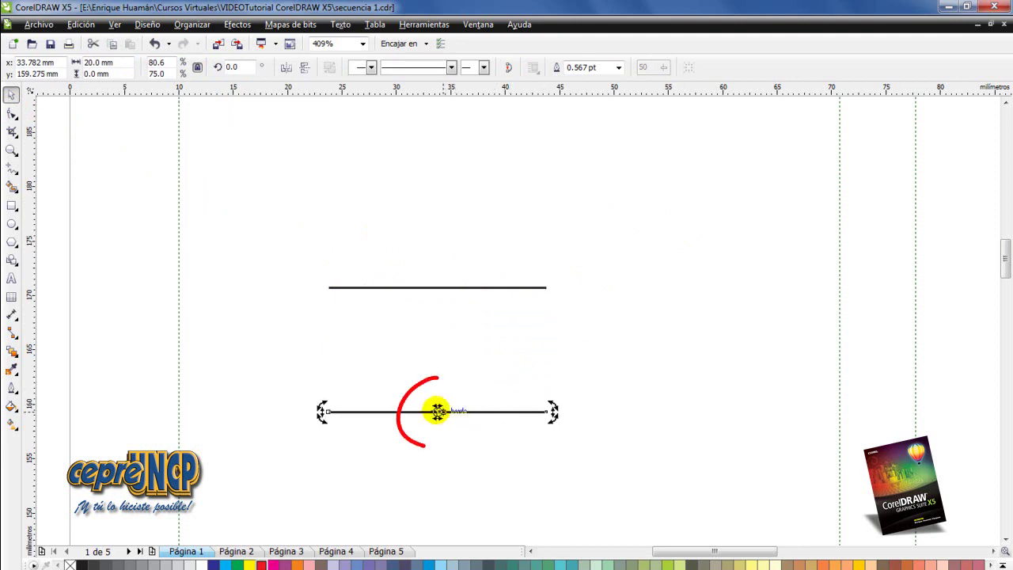
mouse_move(552, 406)
left_mouse_down()
mouse_move(540, 359)
mouse_move(547, 377)
mouse_move(522, 342)
mouse_move(527, 349)
left_mouse_up()
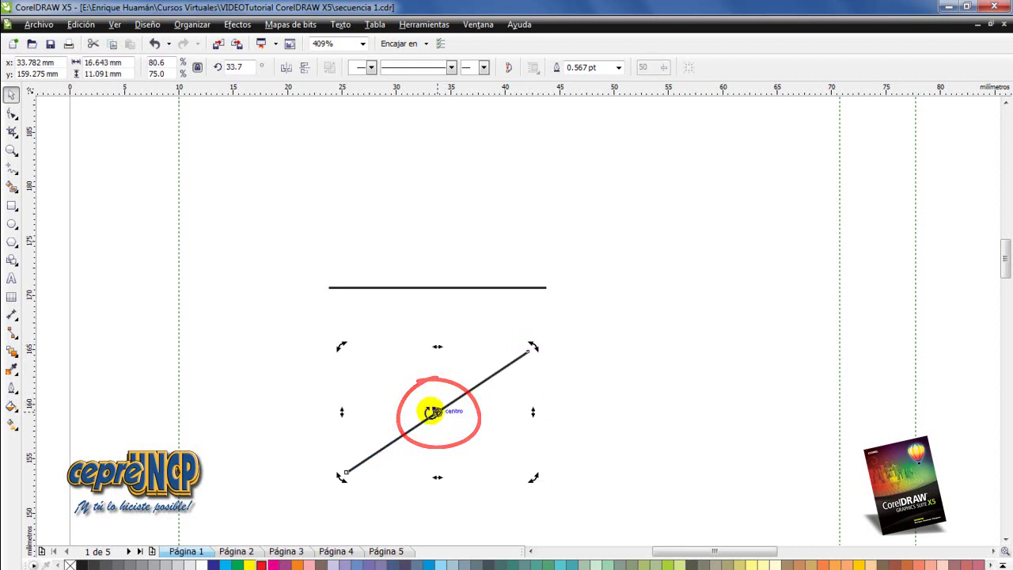
key("ctrl+z")
Move the lower line's centre of rotation to its left end and set its rotation angle to 15°
mouse_move(333, 391)
left_mouse_down()
mouse_move(320, 404)
mouse_move(340, 426)
mouse_move(349, 396)
left_mouse_up()
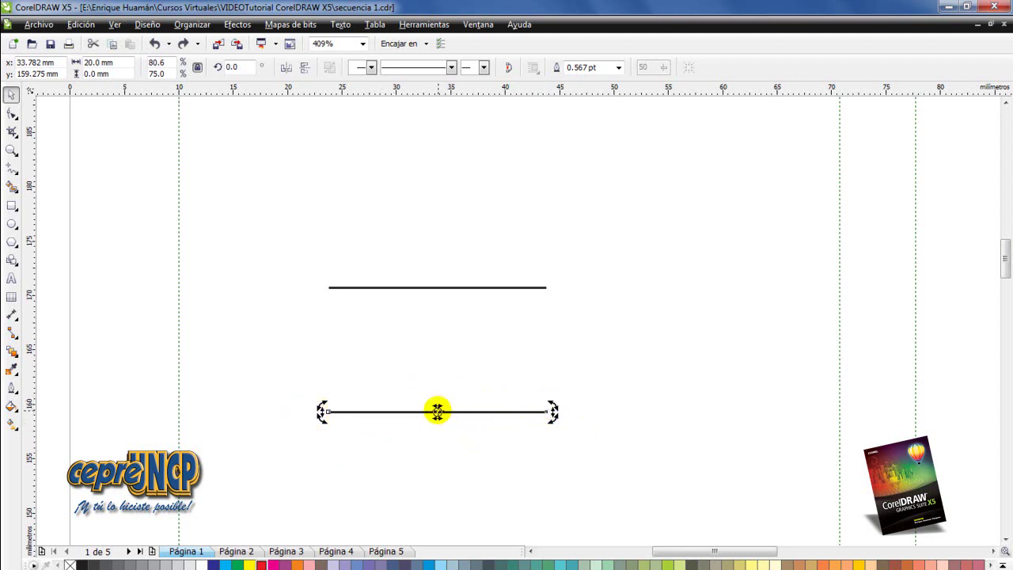
left_click_drag(437, 411, 346, 416)
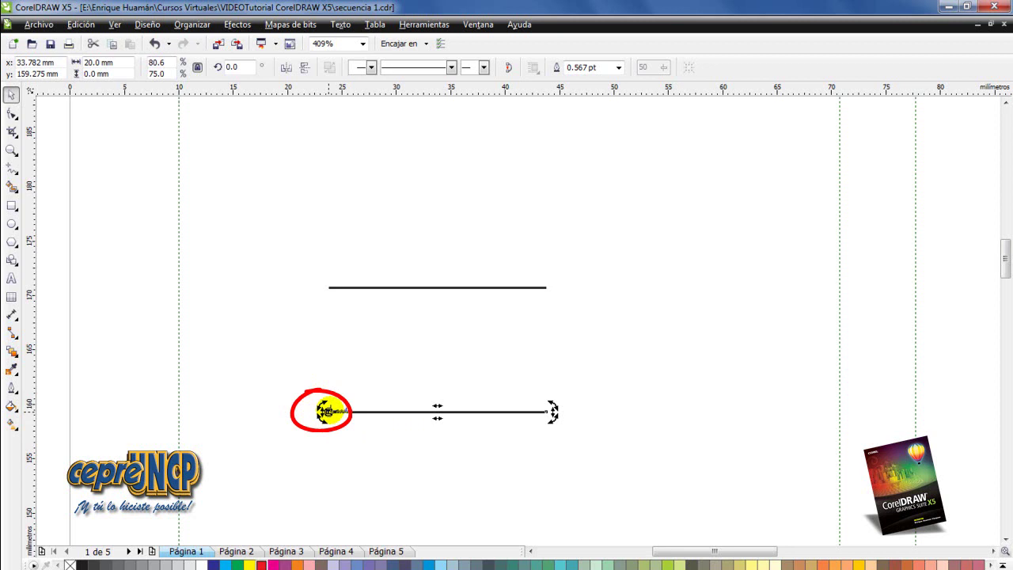
left_click(235, 68)
type("15")
key("Return")
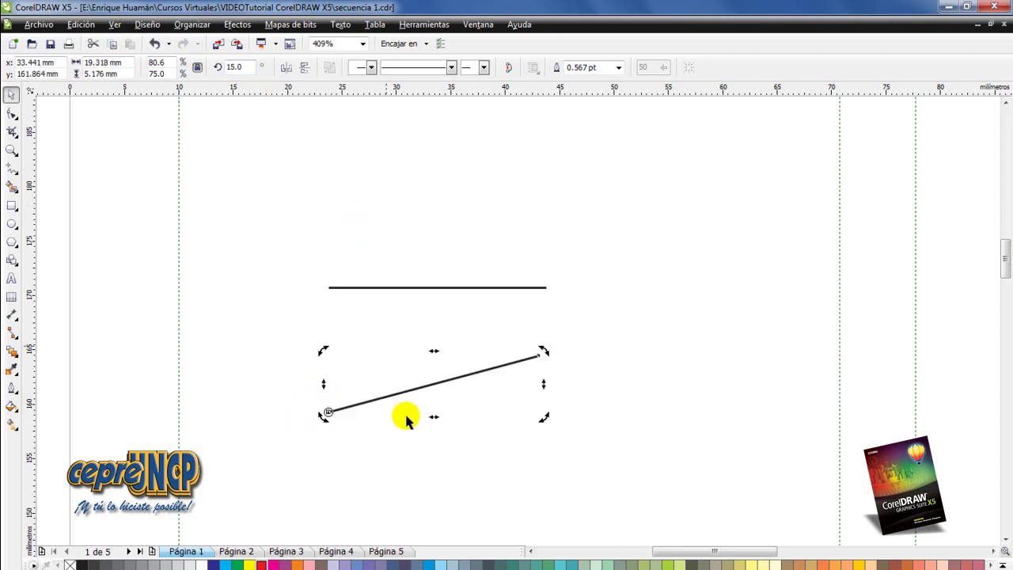
Swing the lower line clockwise around its left end to about 352.1°, undo the rotation and restore it
mouse_move(547, 349)
left_mouse_down()
mouse_move(493, 293)
mouse_move(554, 403)
mouse_move(543, 463)
mouse_move(525, 403)
mouse_move(411, 314)
mouse_move(385, 277)
mouse_move(319, 254)
mouse_move(591, 344)
mouse_move(581, 447)
left_mouse_up()
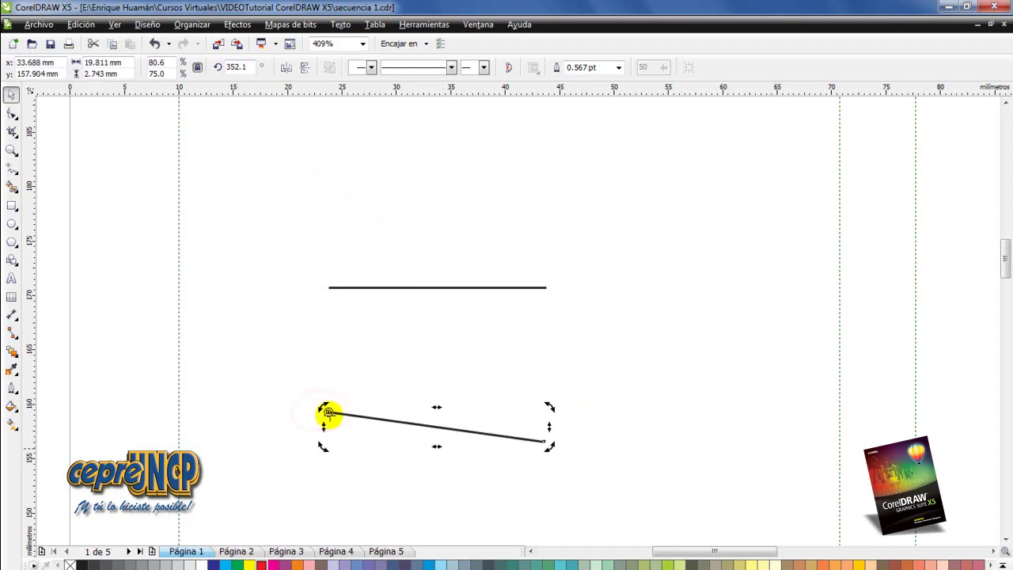
key("ctrl+z")
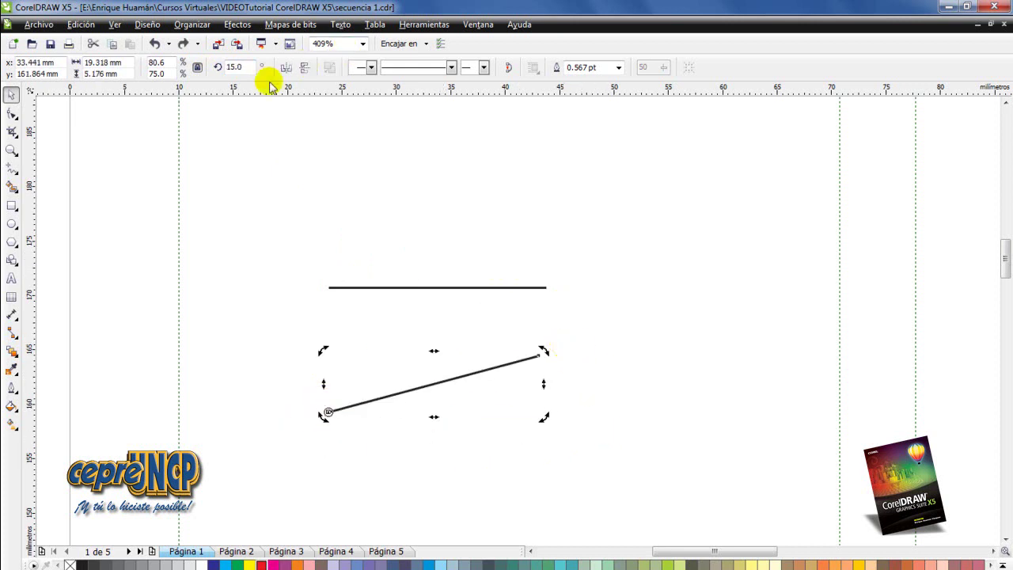
key("ctrl+shift+z")
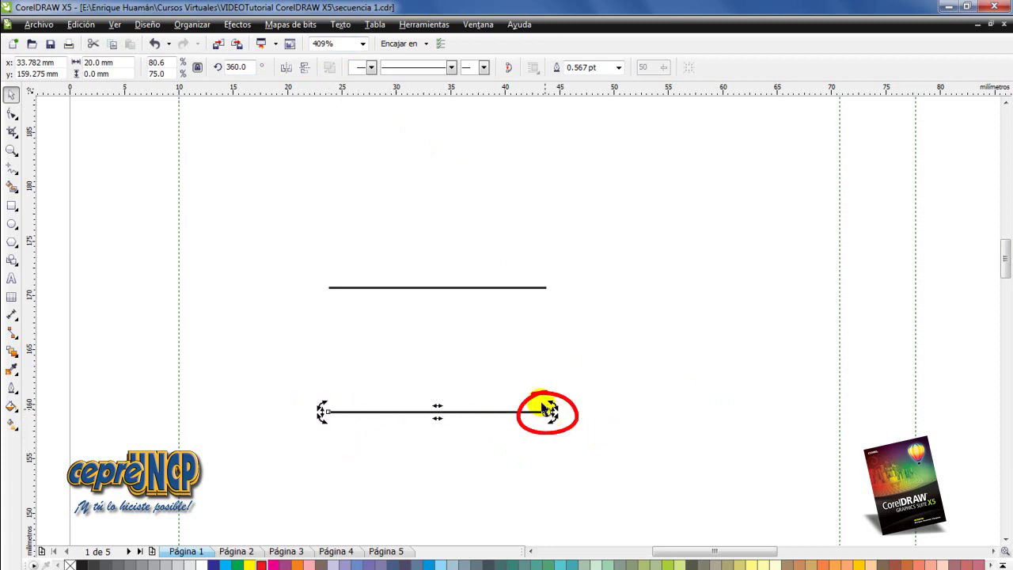
Rotate the lower line around its right end to about 342°, lifting its left end
left_click_drag(323, 409, 399, 362)
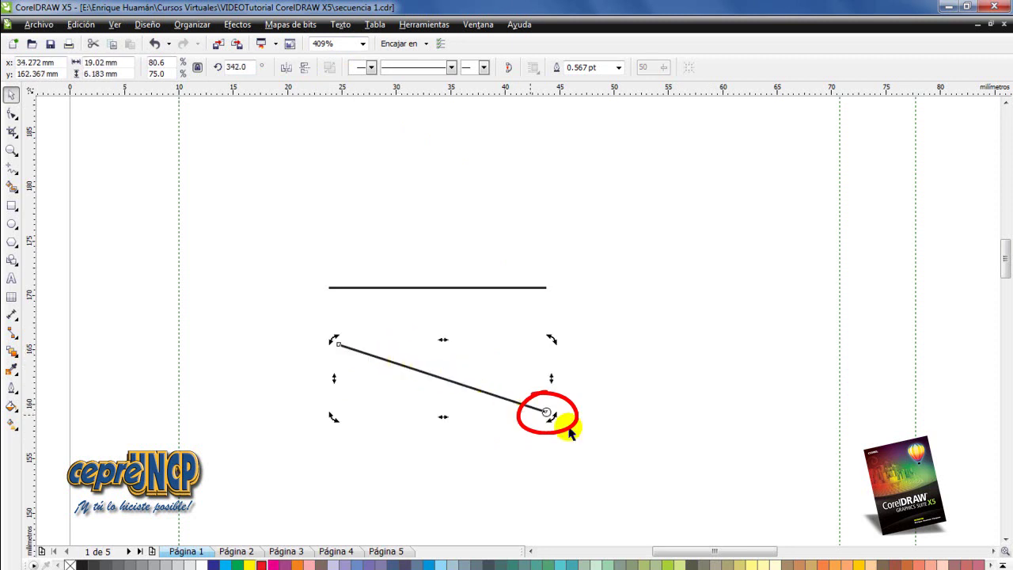
left_click_drag(552, 417, 570, 408)
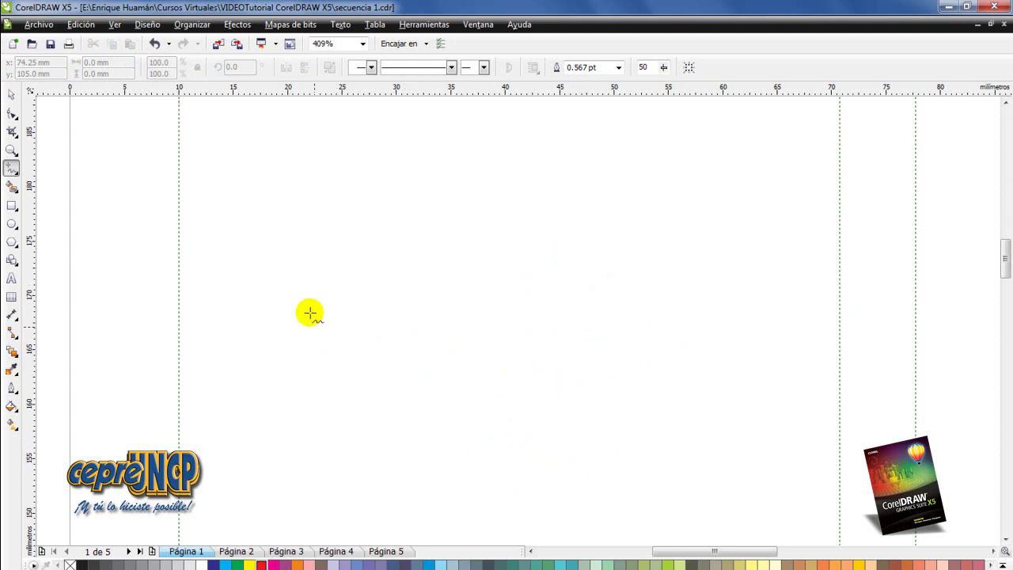
Draw two connected straight Freehand segments as an asymmetric roof, rising about 12 mm to the peak and descending to the guideline near 71 mm
left_click(465, 208)
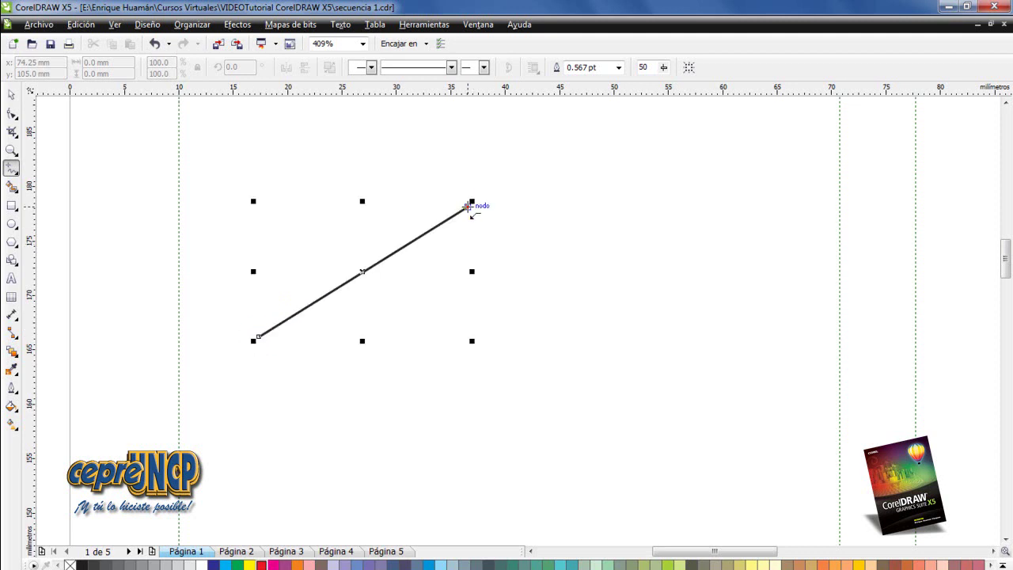
left_click(434, 228)
left_click(473, 208)
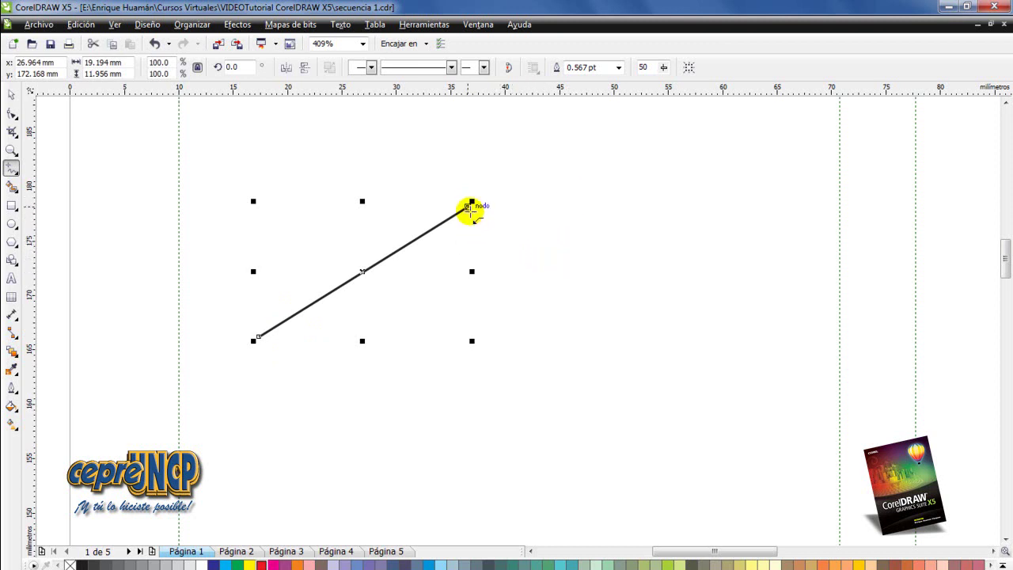
left_click(471, 205)
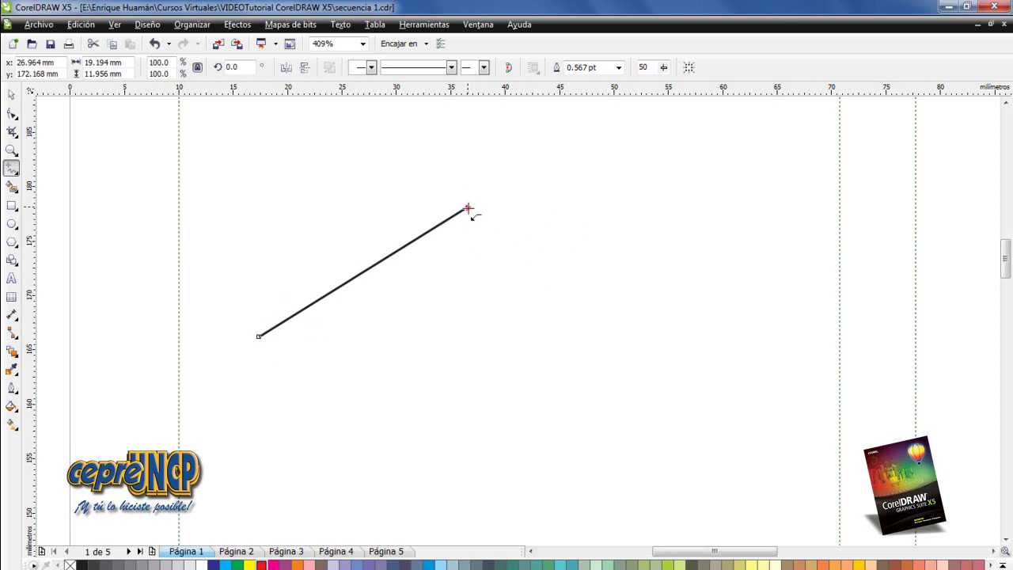
left_click(839, 335)
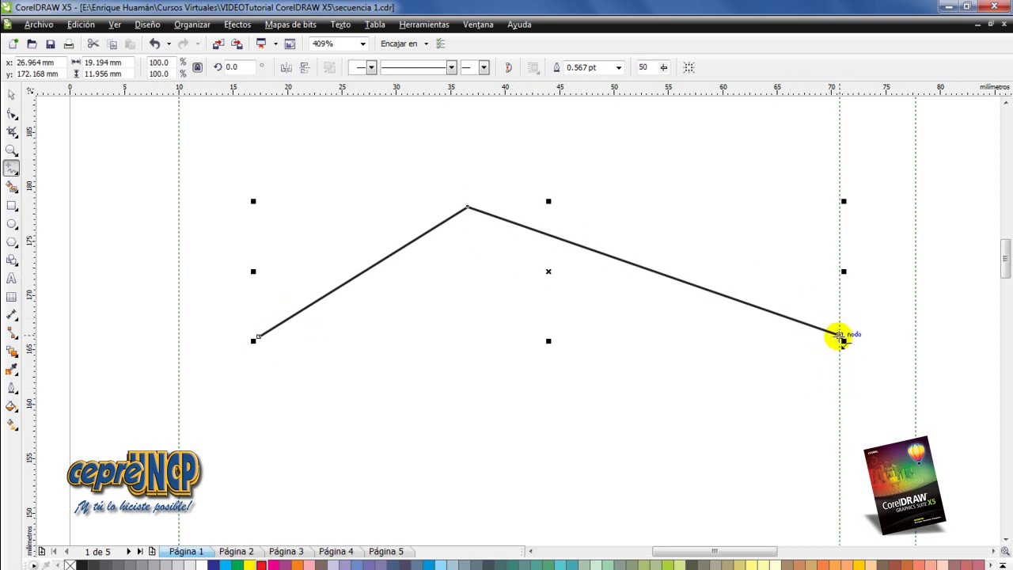
Continue the Freehand outline through the right eave, right wall, base, left wall and left eave, closing the house at its starting node
left_click(839, 336)
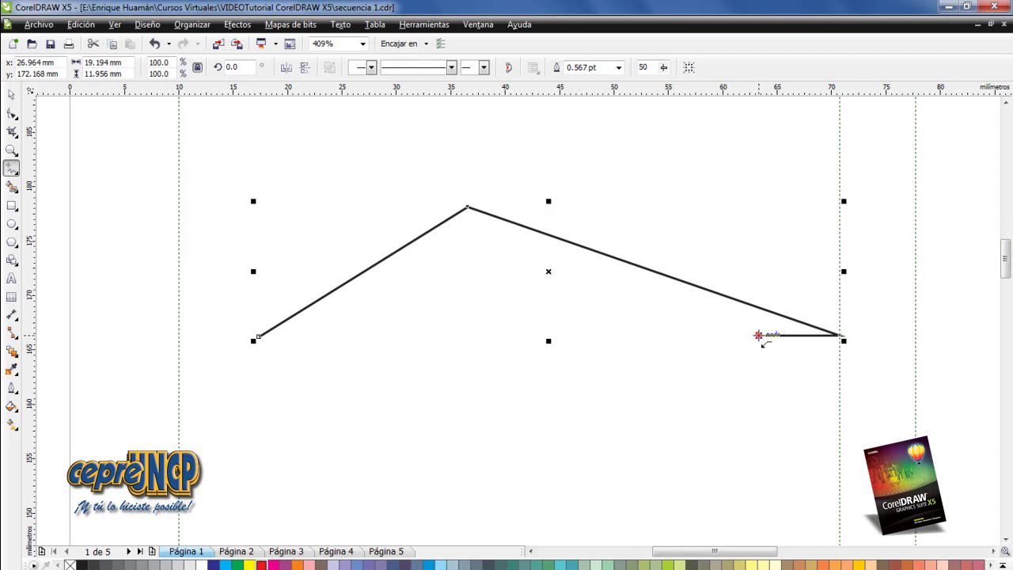
left_click(758, 335)
left_click(759, 504)
left_click(757, 505)
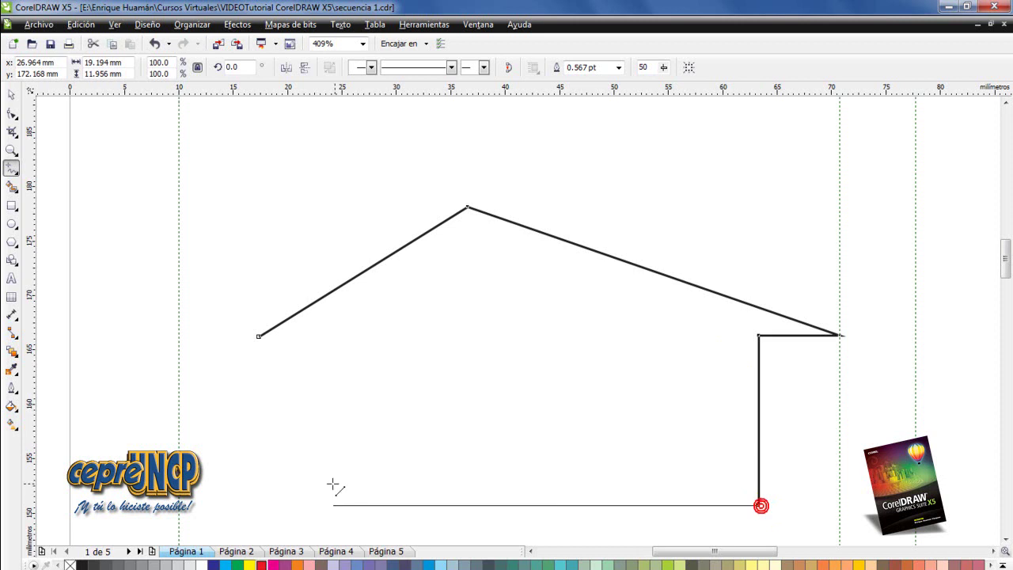
left_click(309, 505)
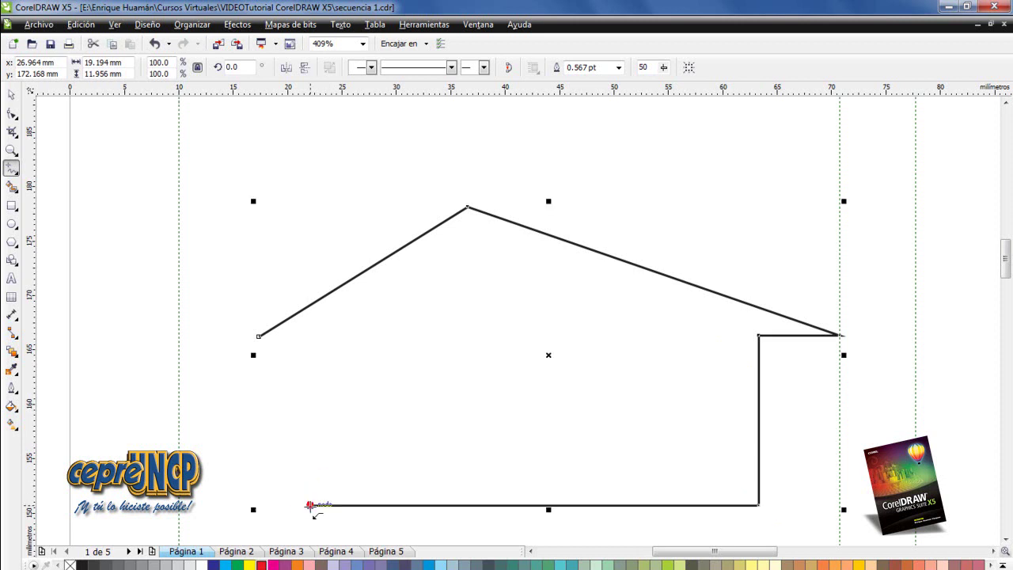
left_click(315, 341)
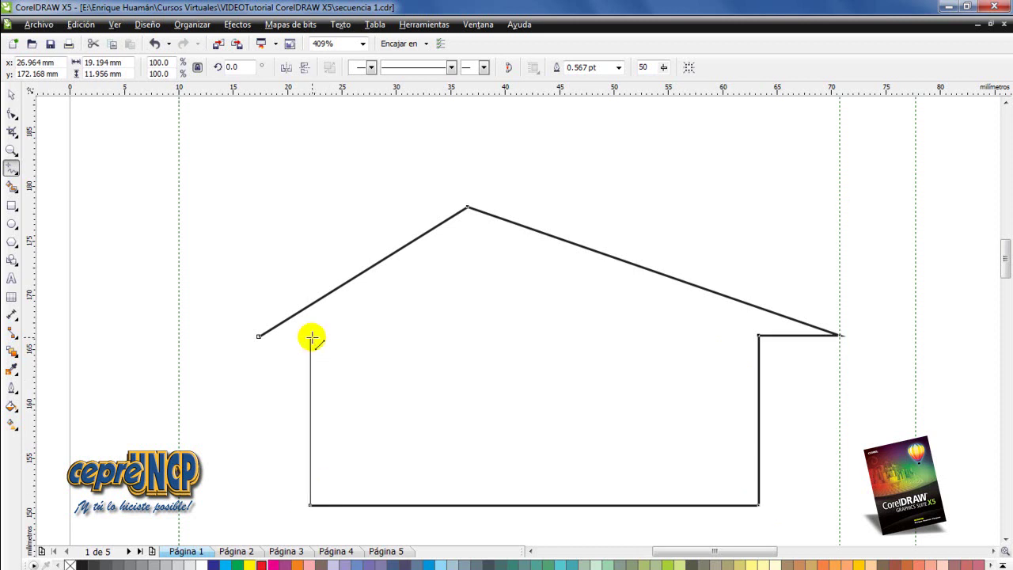
double_click(311, 336)
left_click(261, 338)
double_click(269, 339)
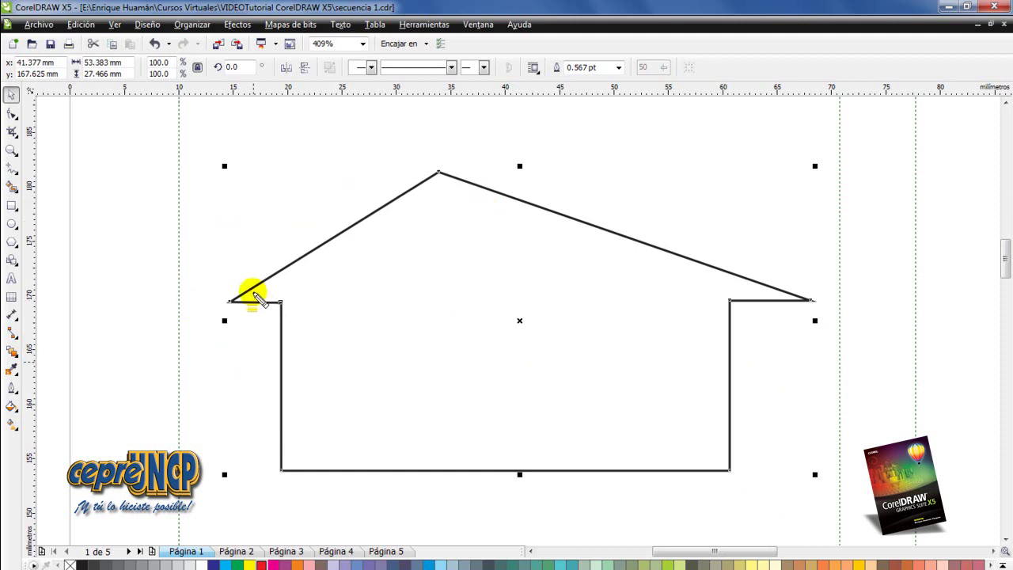
left_click(224, 298)
left_click(440, 172)
left_click(809, 300)
left_click(722, 299)
left_click(730, 469)
left_click(281, 470)
left_click(282, 302)
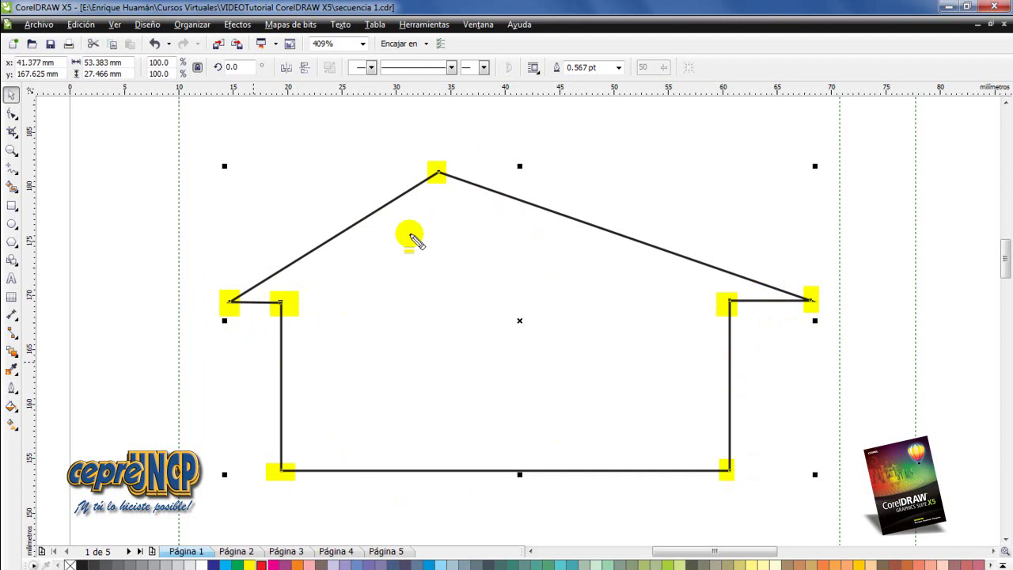
key("space")
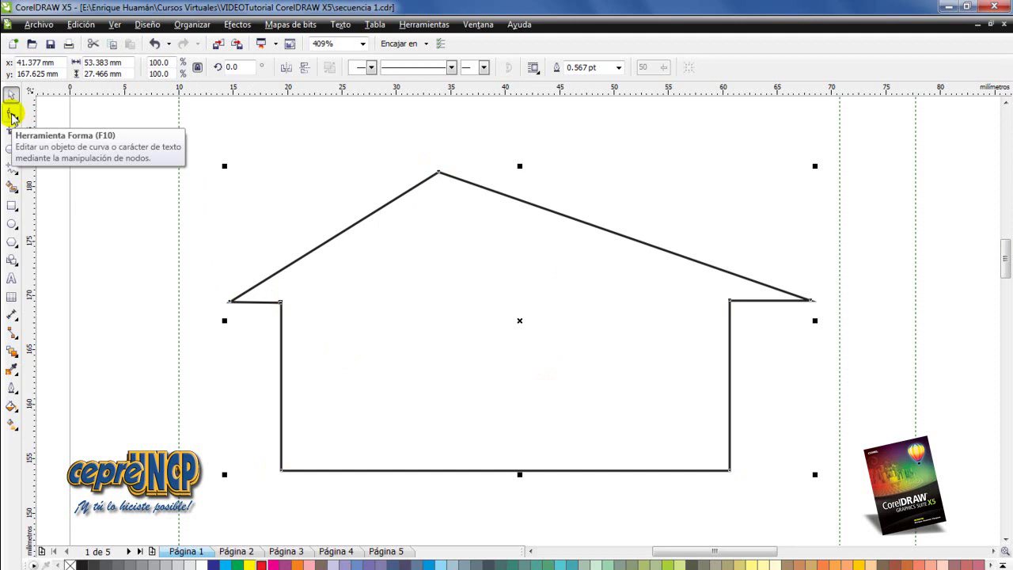
With the Shape tool, move the roof peak about 2 mm down and 4 mm left, and raise both base nodes together about 4 mm
left_click(12, 115)
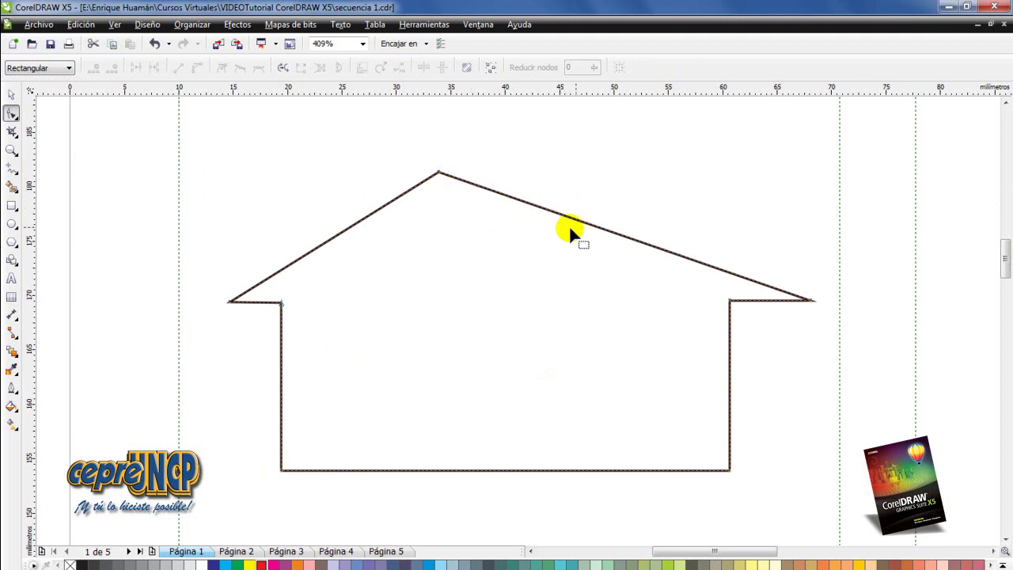
left_click_drag(439, 171, 434, 195)
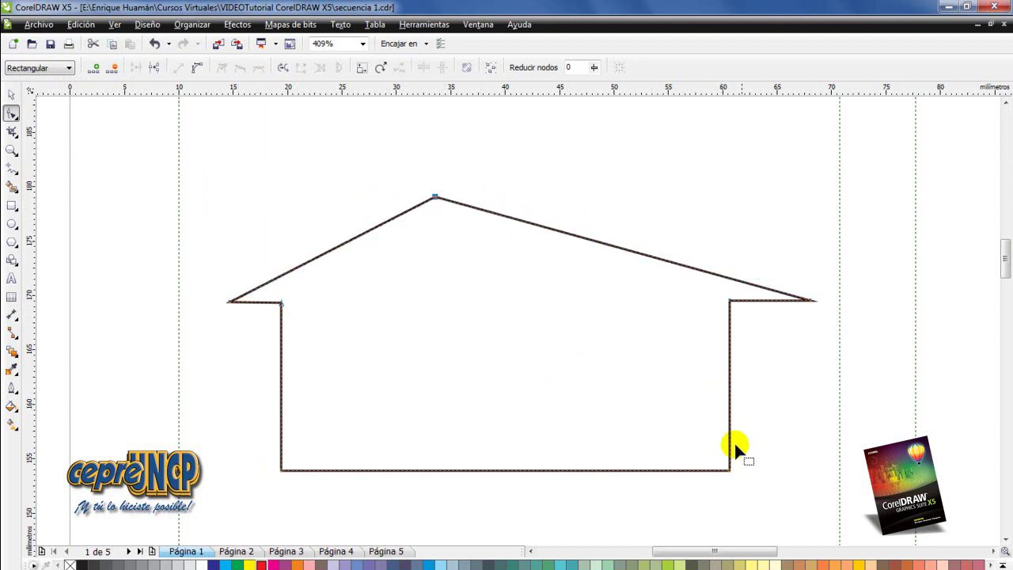
left_click_drag(435, 198, 388, 198)
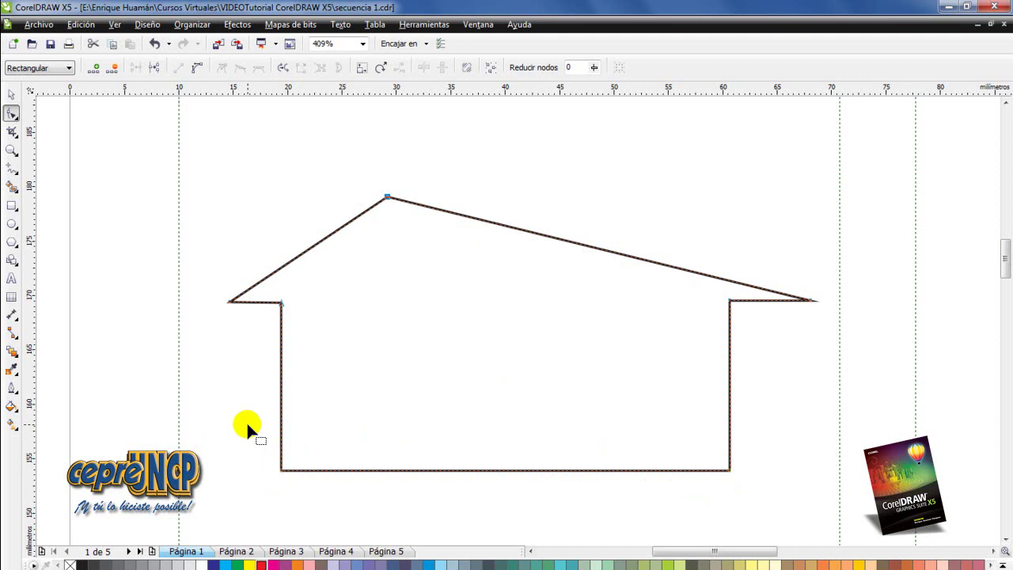
left_click_drag(247, 425, 766, 495)
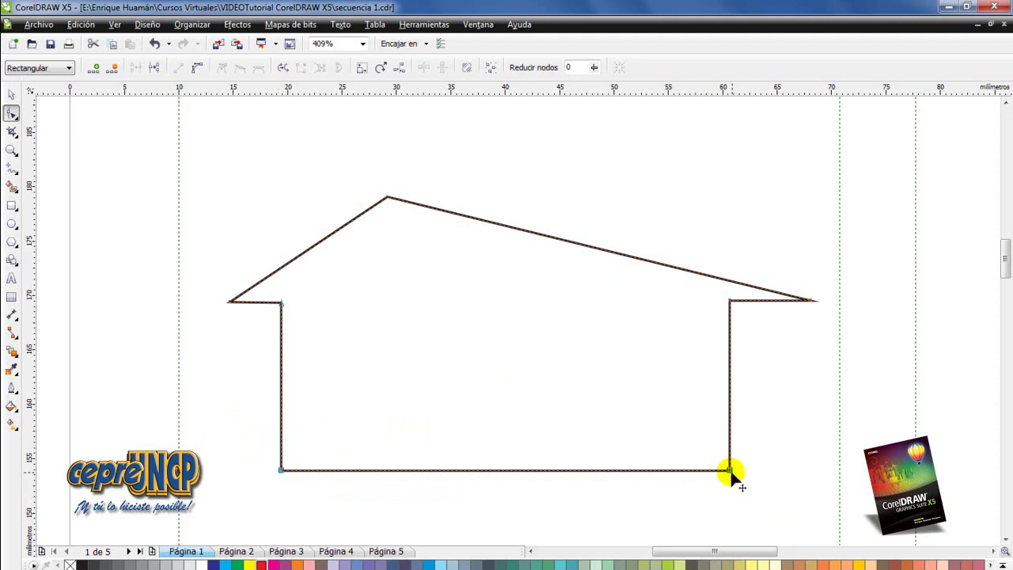
left_click_drag(729, 471, 729, 422)
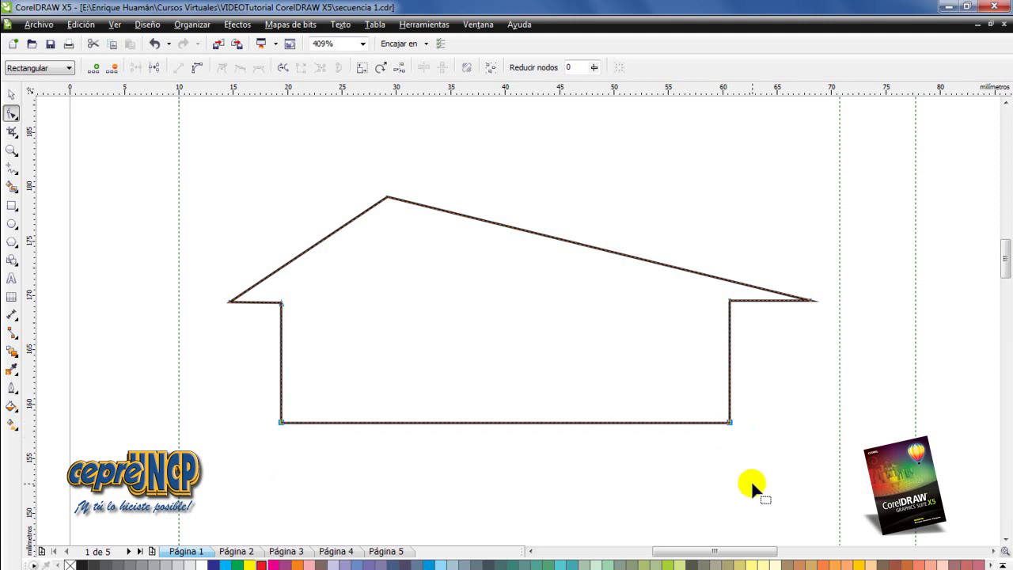
Draw a smaller closed house outline inside the large one with straight Bézier segments and colour its outline red
key("F5")
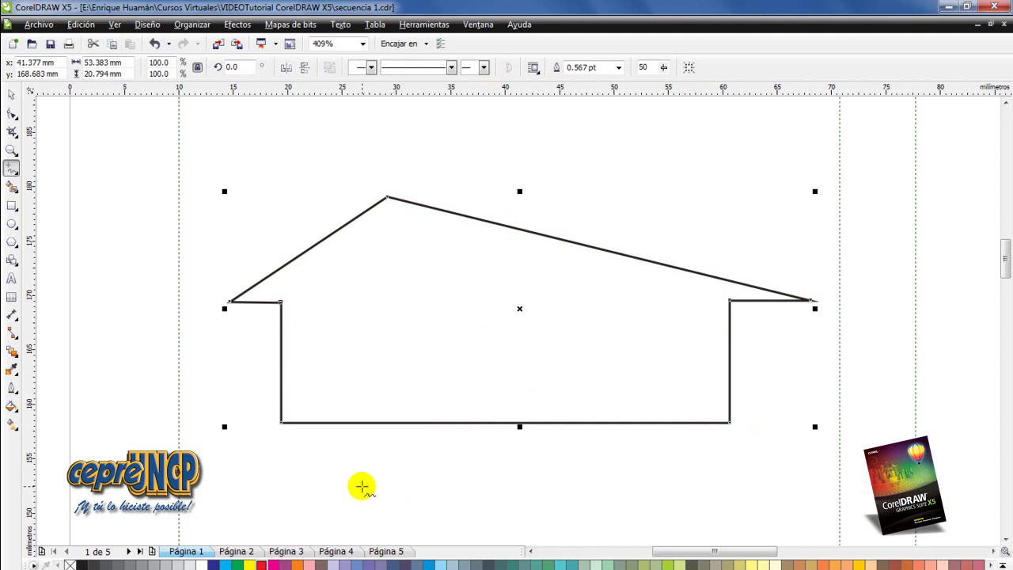
scroll(527, 338, "up", 1)
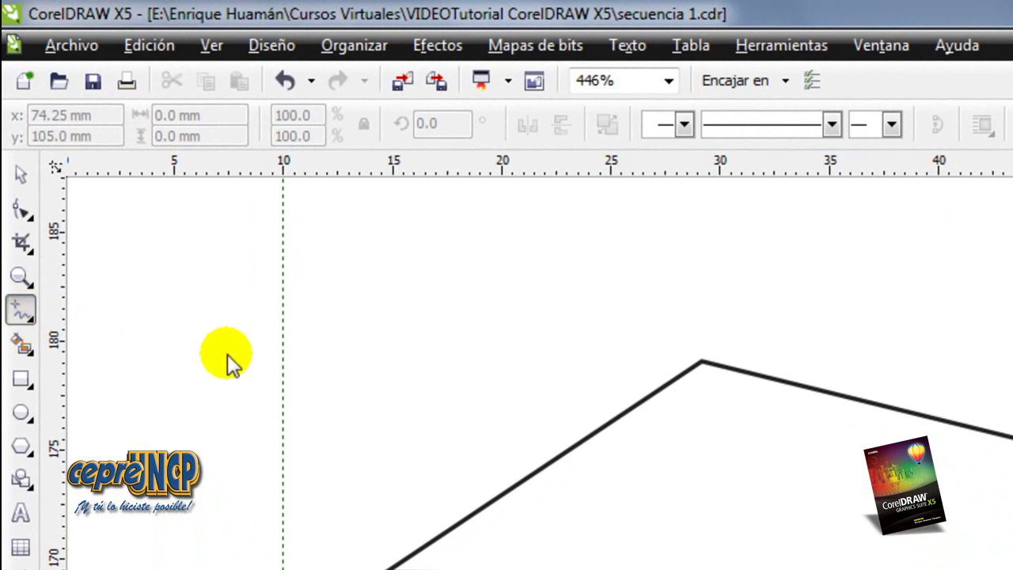
left_click(29, 319)
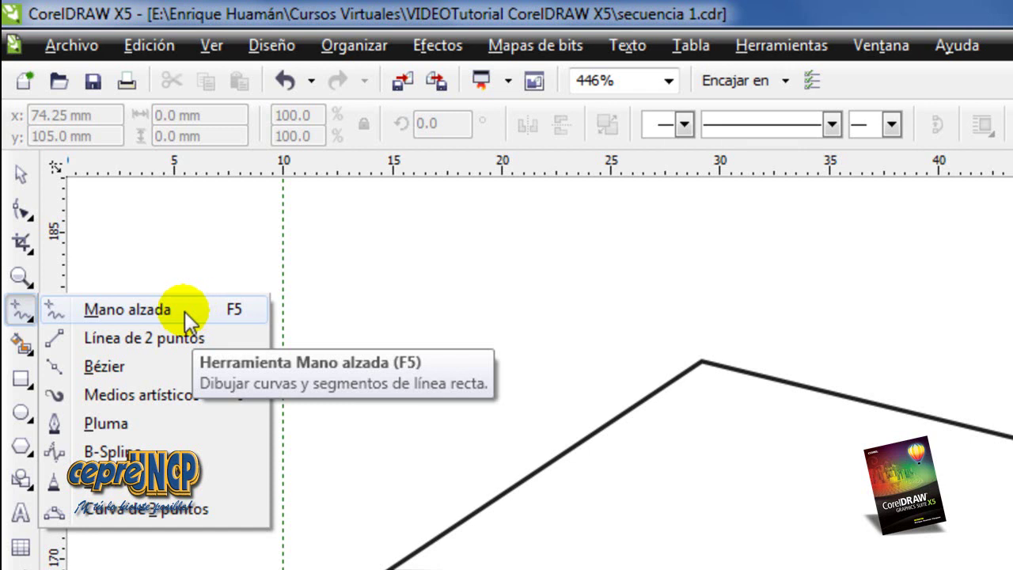
left_click(105, 368)
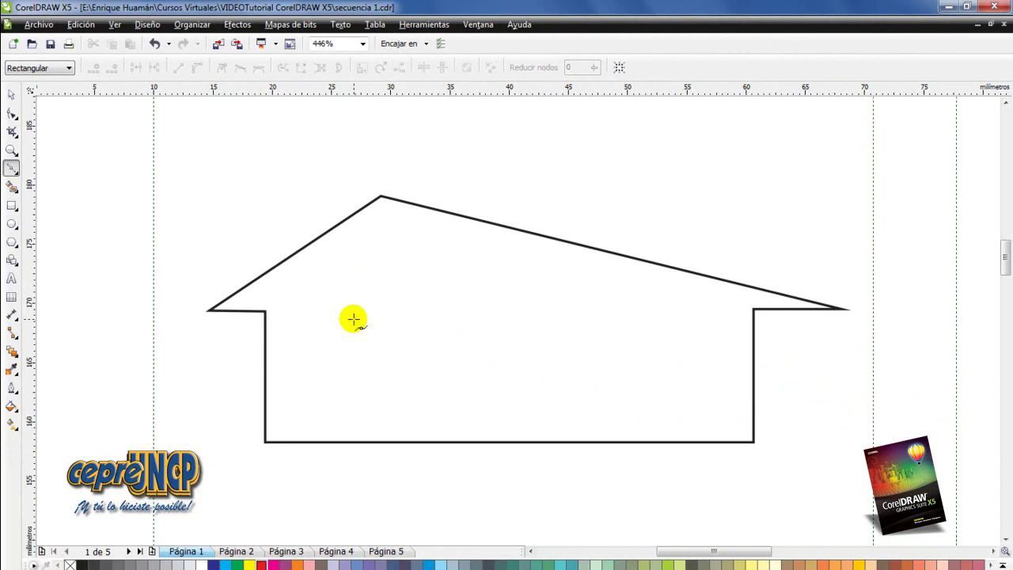
left_click(304, 310)
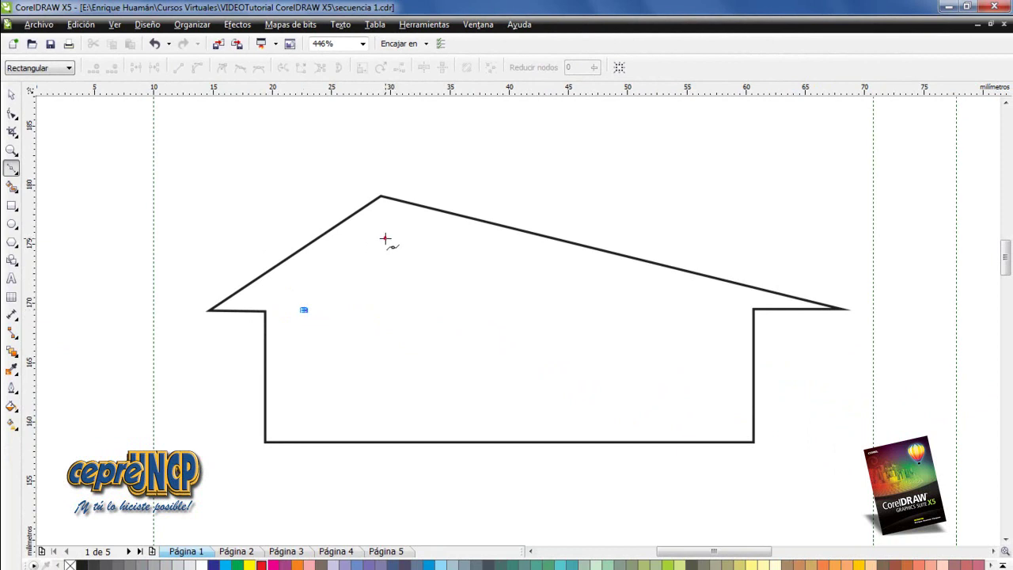
left_click(388, 234)
left_click(695, 315)
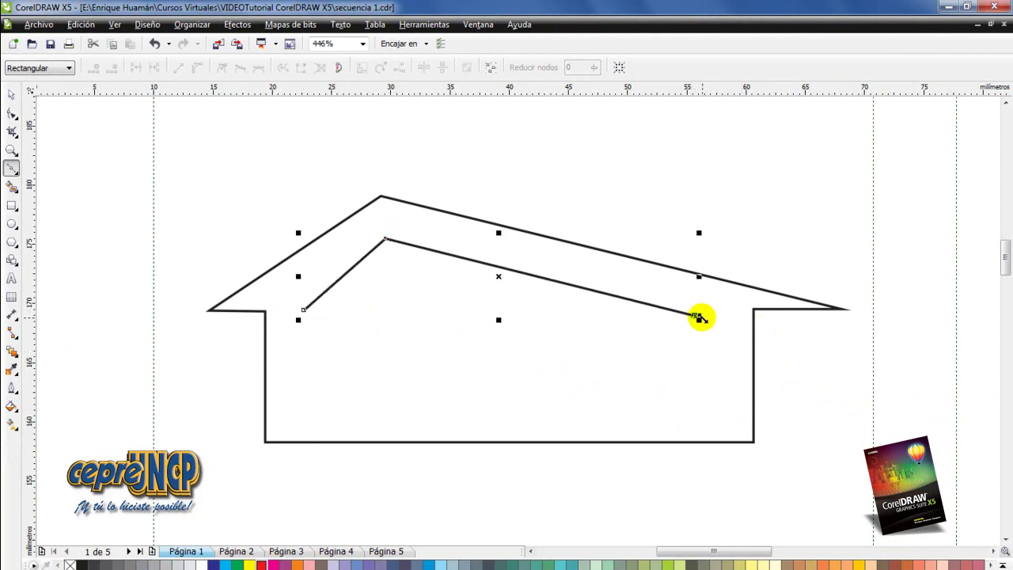
left_click(638, 320)
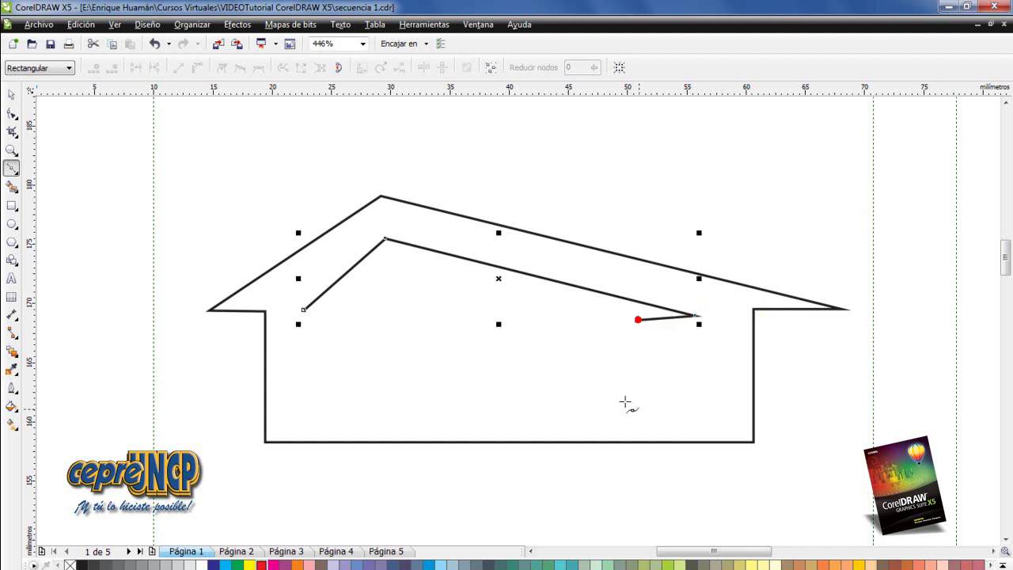
left_click(638, 415)
left_click(341, 412)
left_click(341, 309)
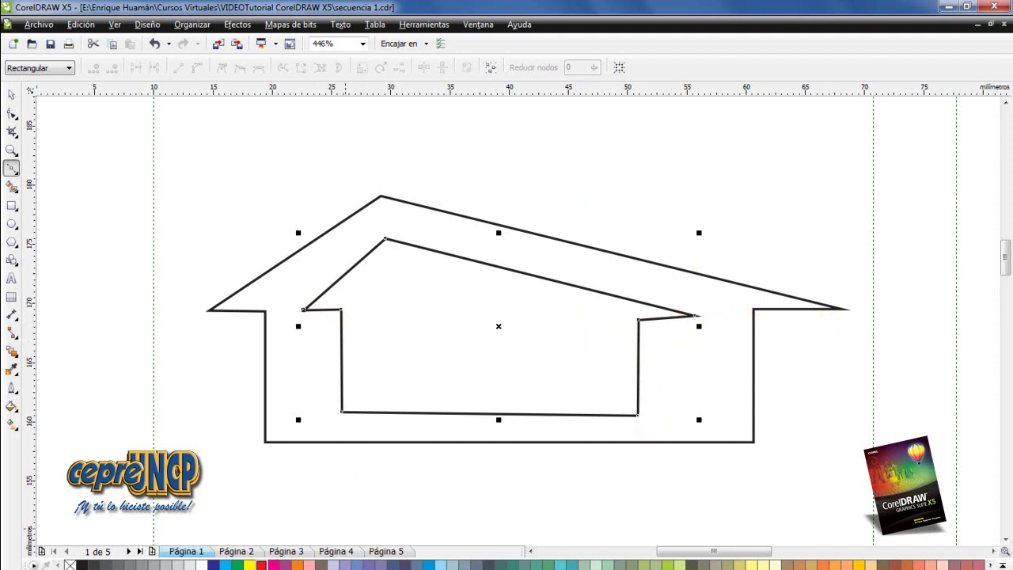
right_click(258, 565)
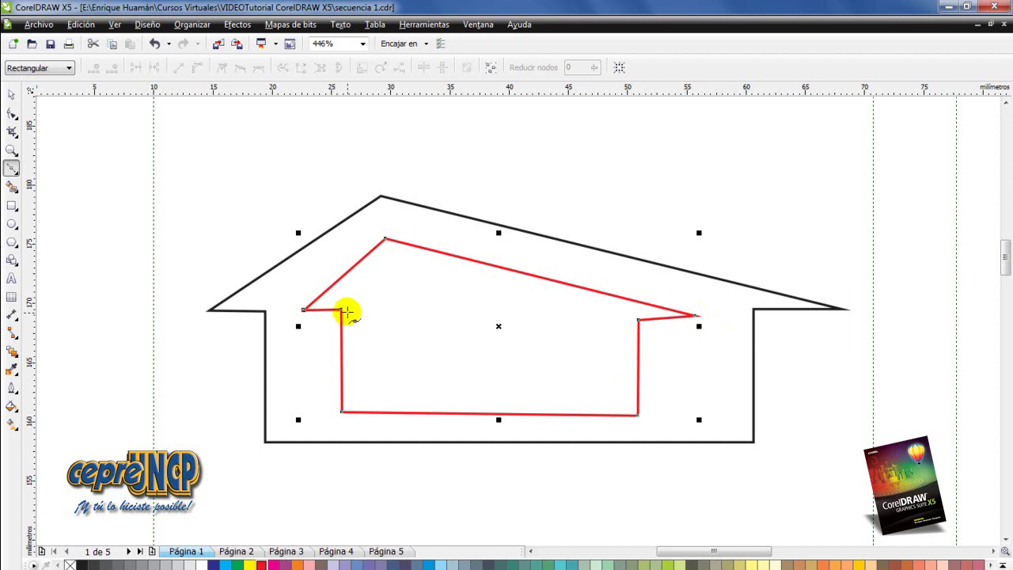
Draw a closed four-sided Bézier shape crossing both roofs and delete it
left_click(414, 318)
left_click(603, 141)
left_click(757, 177)
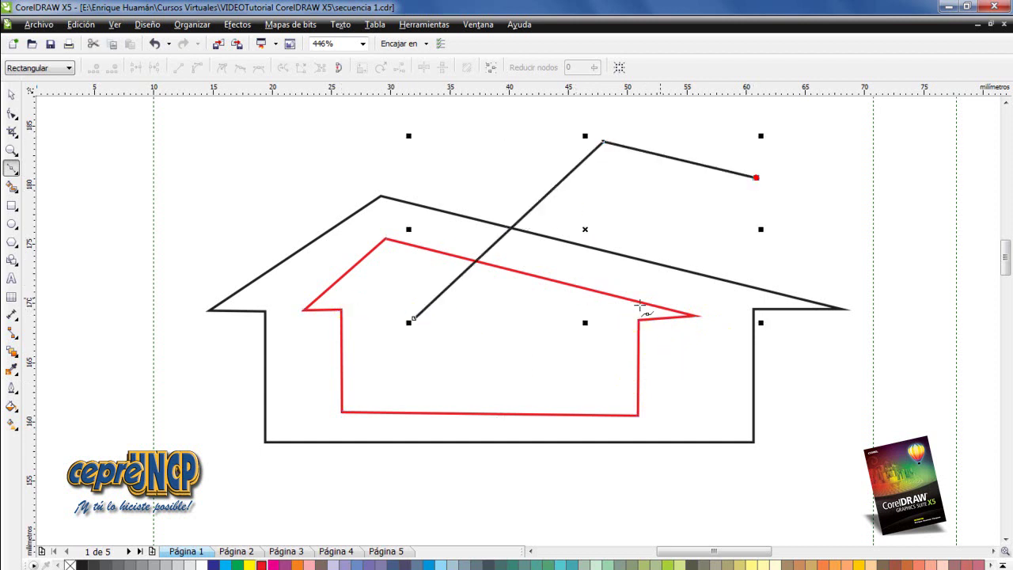
left_click(596, 317)
left_click(414, 317)
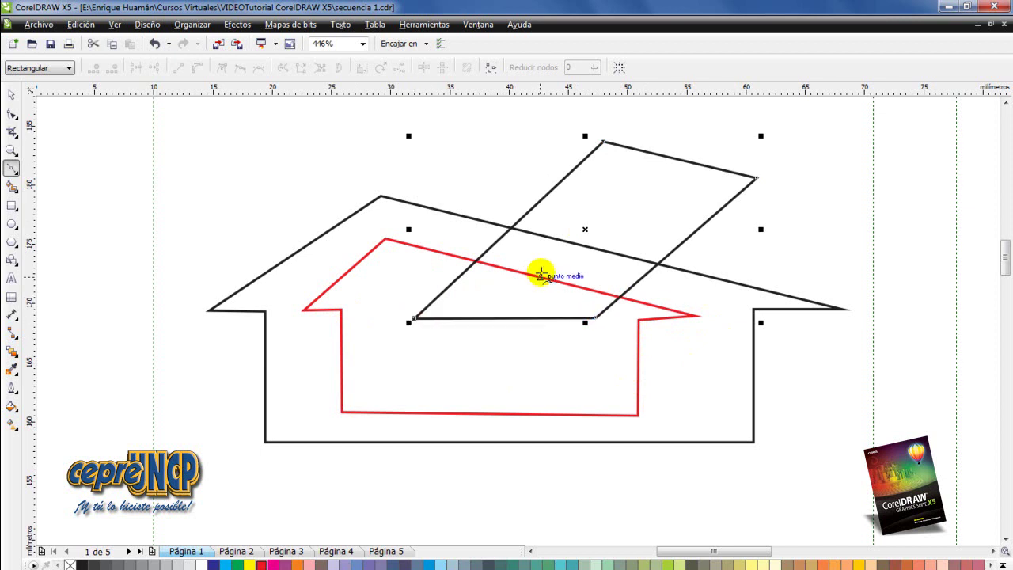
key("Delete")
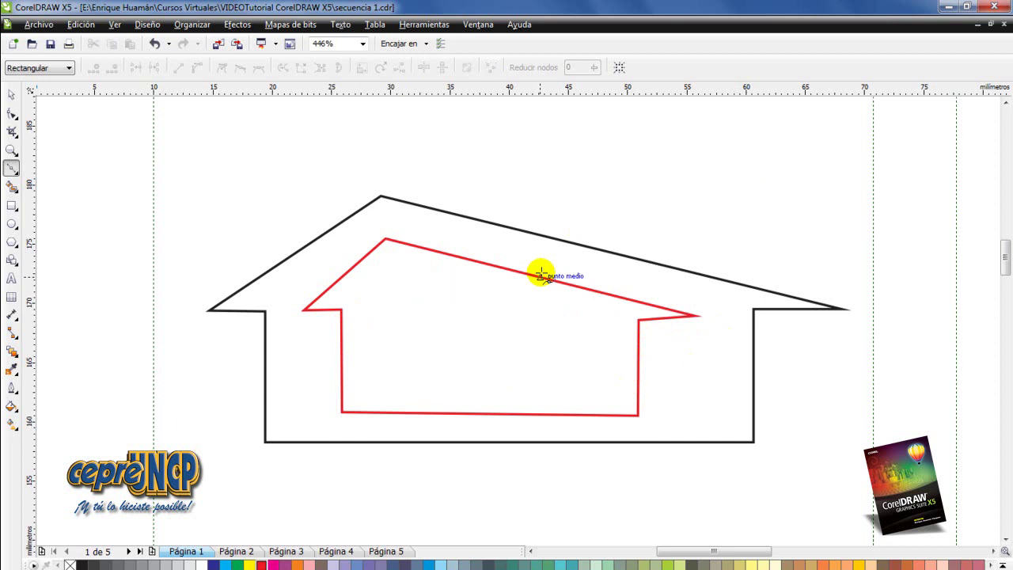
Delete the red inner house outline
left_click(12, 94)
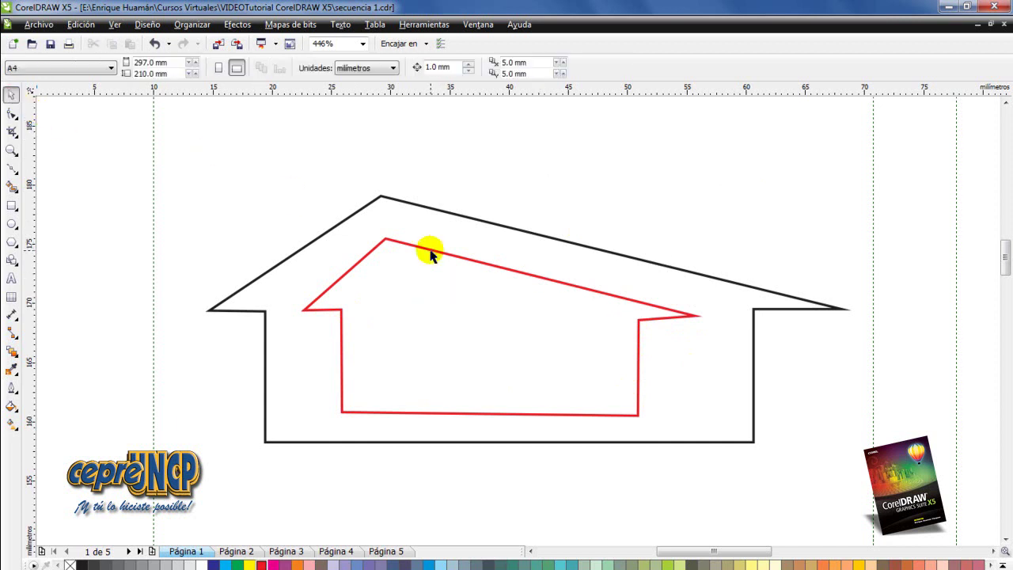
left_click(430, 252)
key("Delete")
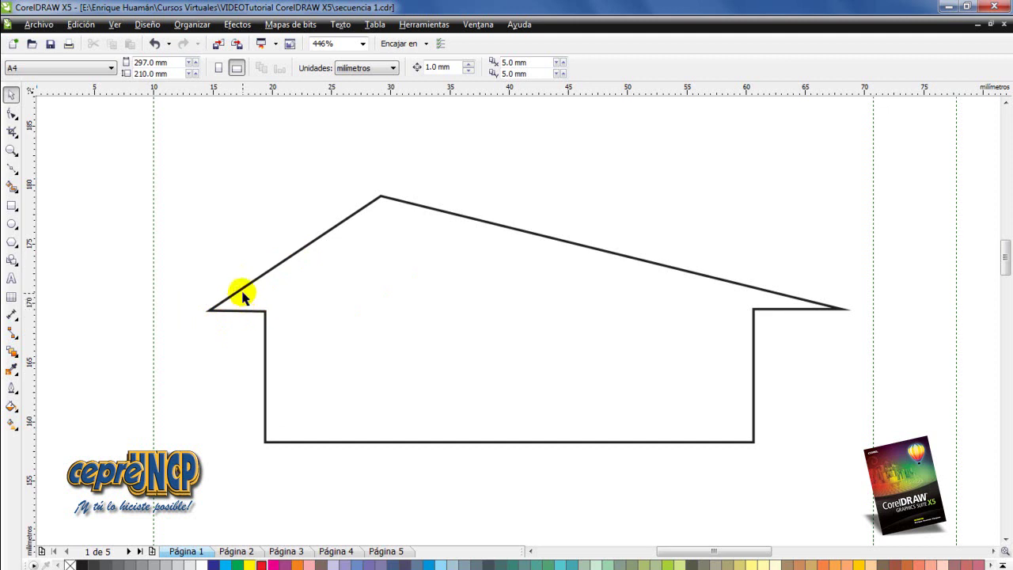
Draw a curved Bézier segment bulging right from the left roof slope down to the left eave line
left_click(14, 170)
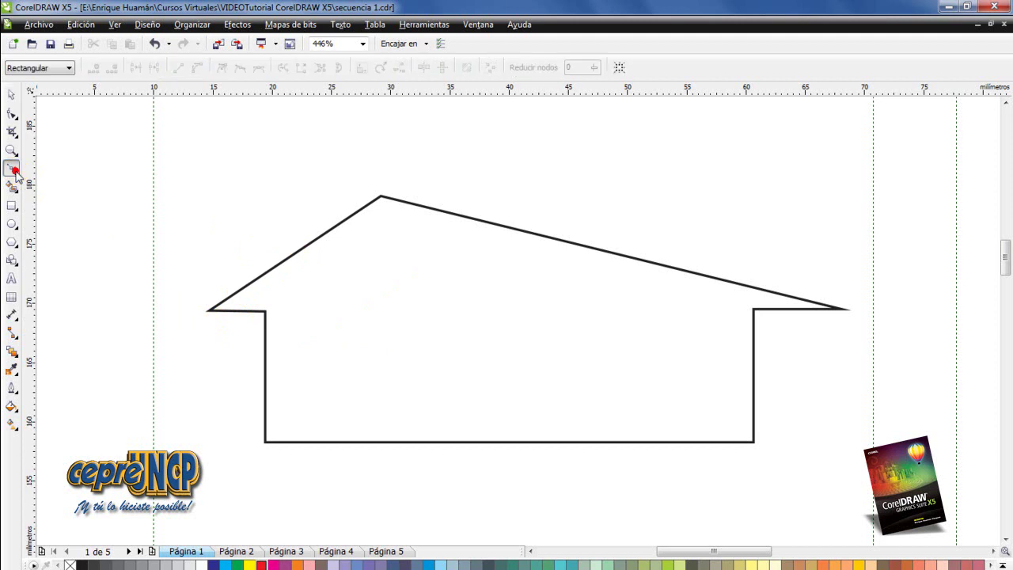
key("F2")
left_click_drag(188, 253, 330, 336)
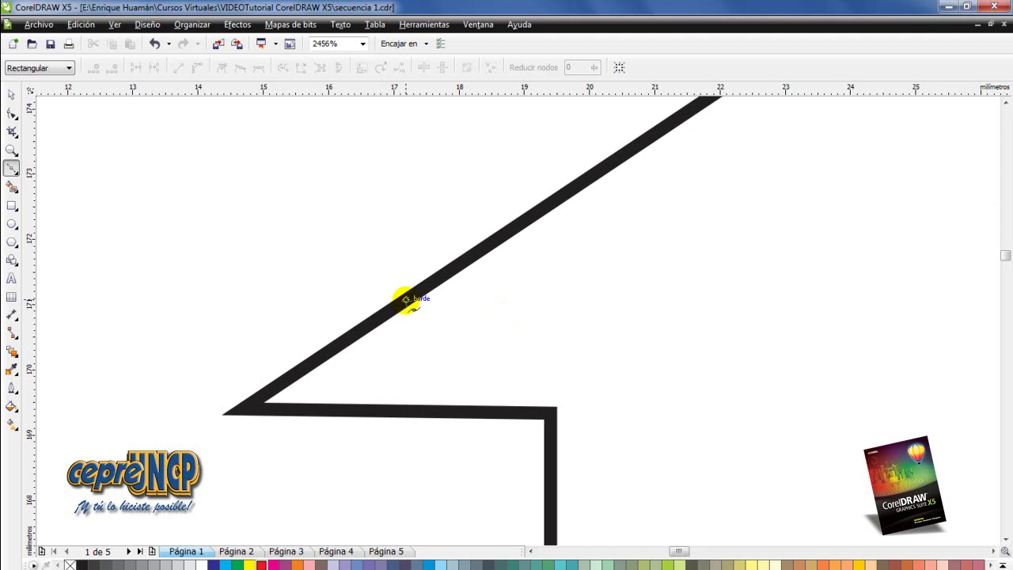
left_click_drag(425, 311, 524, 377)
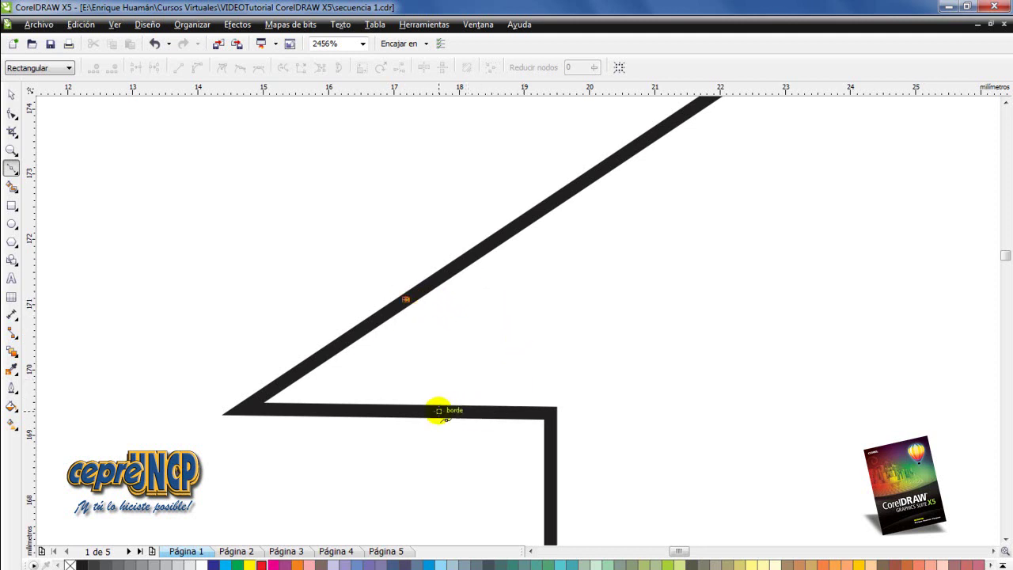
left_click(439, 411)
mouse_move(439, 411)
left_mouse_down()
mouse_move(428, 452)
mouse_move(396, 483)
left_mouse_up()
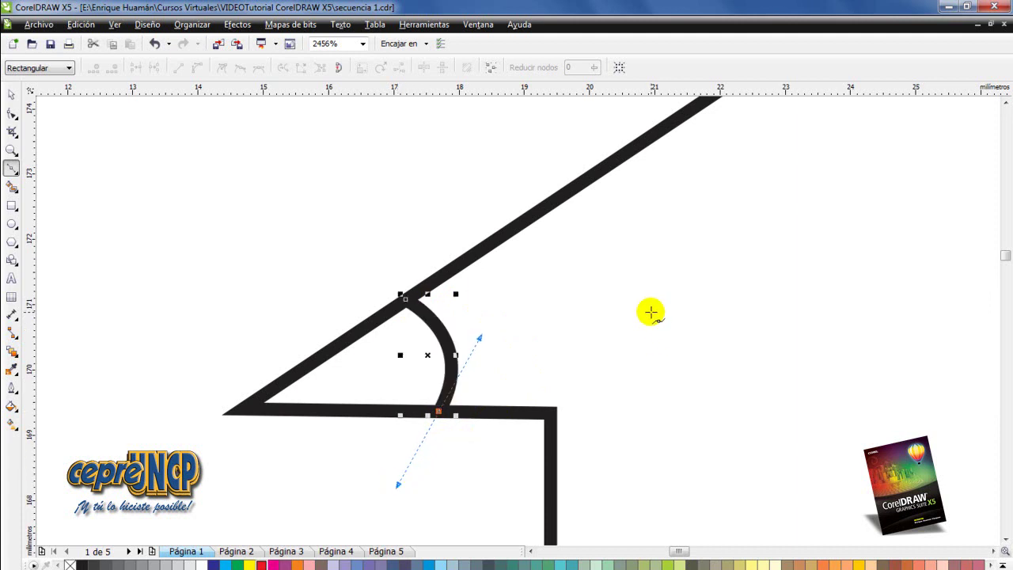
scroll(651, 313, "down", 1)
scroll(649, 312, "down", 1)
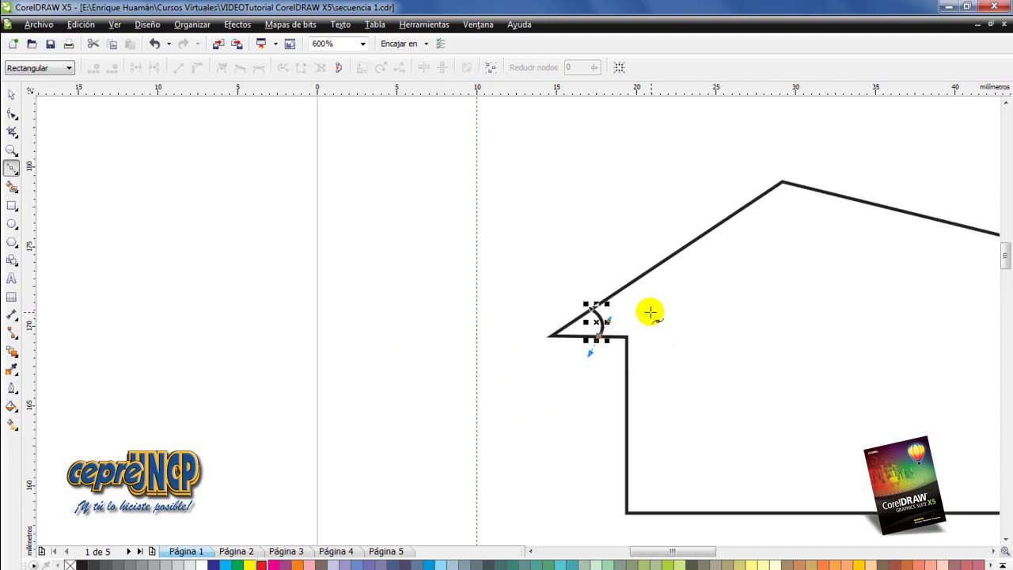
Deselect the curved segment and examine where it meets the left roof slope and eave line
left_click_drag(454, 152, 932, 439)
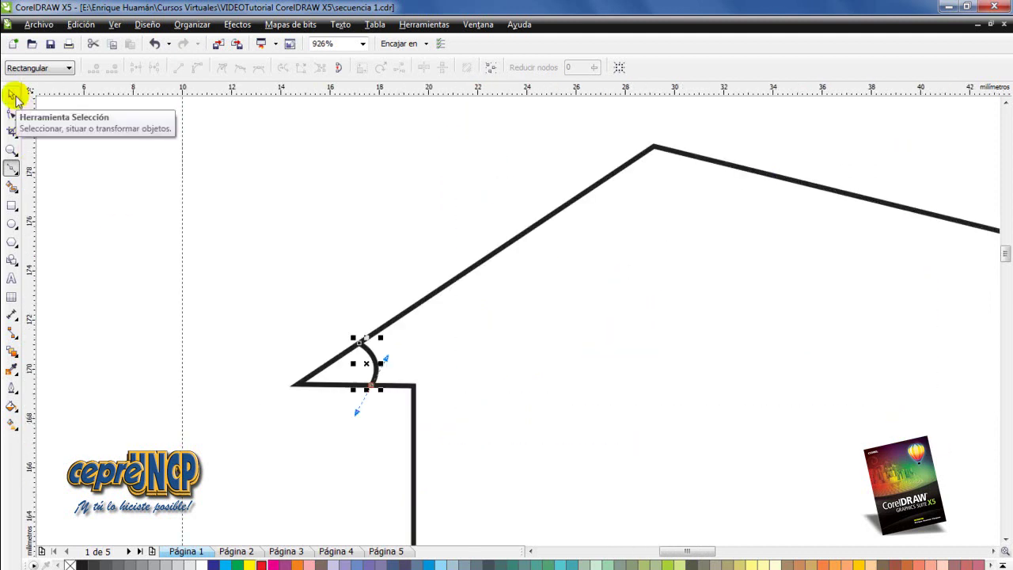
left_click(13, 95)
left_click(348, 243)
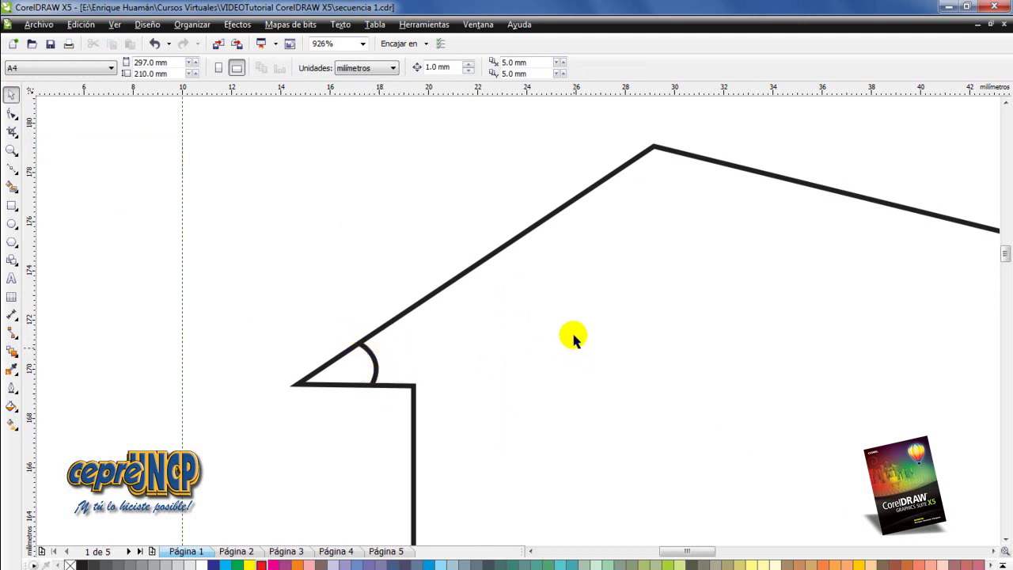
Draw an open, winding Bézier curve of smooth segments from inside the house, across the right roof and above it, about 36 by 23 mm
left_click(12, 167)
left_click(505, 386)
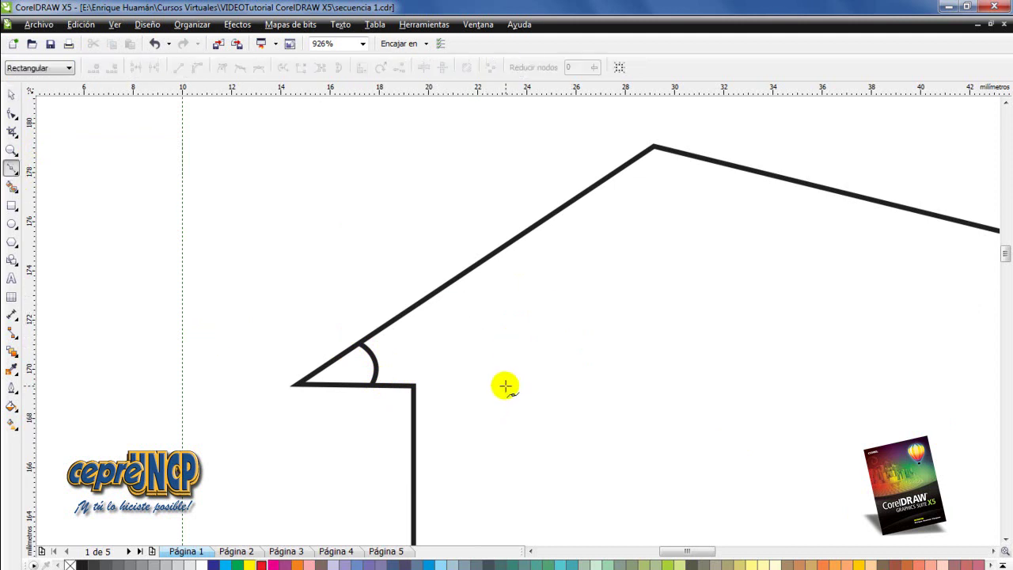
left_click_drag(694, 294, 828, 337)
left_click_drag(825, 450, 941, 508)
scroll(821, 406, "down", 2)
left_click(995, 553)
left_click(995, 552)
left_click_drag(789, 397, 813, 365)
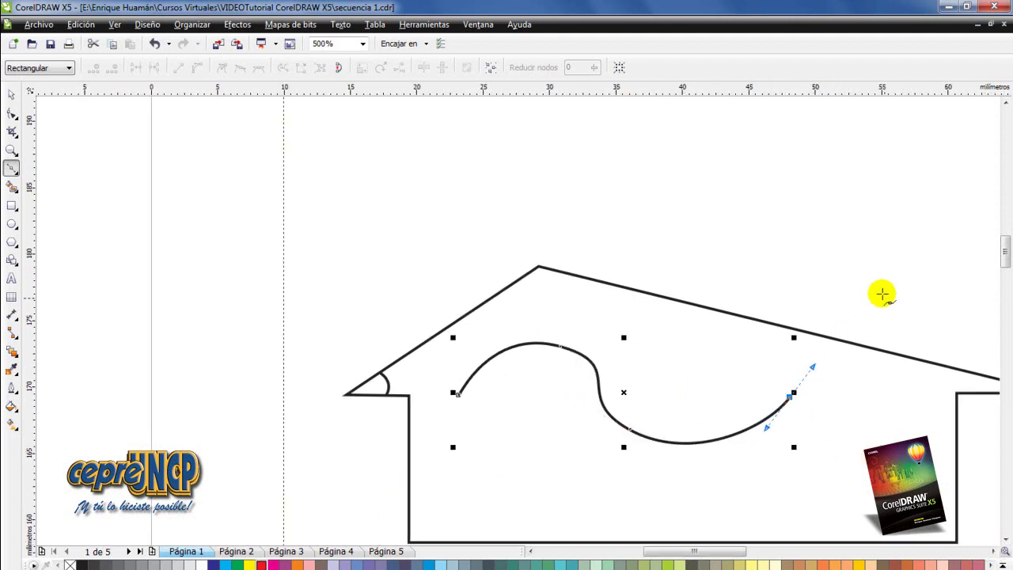
left_click_drag(660, 214, 459, 260)
left_click(334, 139)
left_click_drag(334, 140, 337, 114)
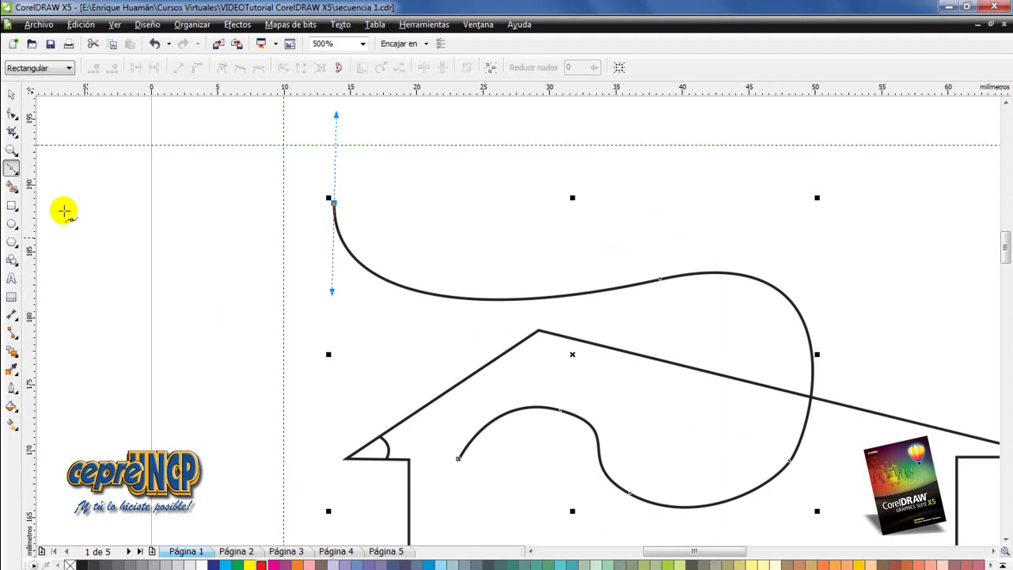
key("Escape")
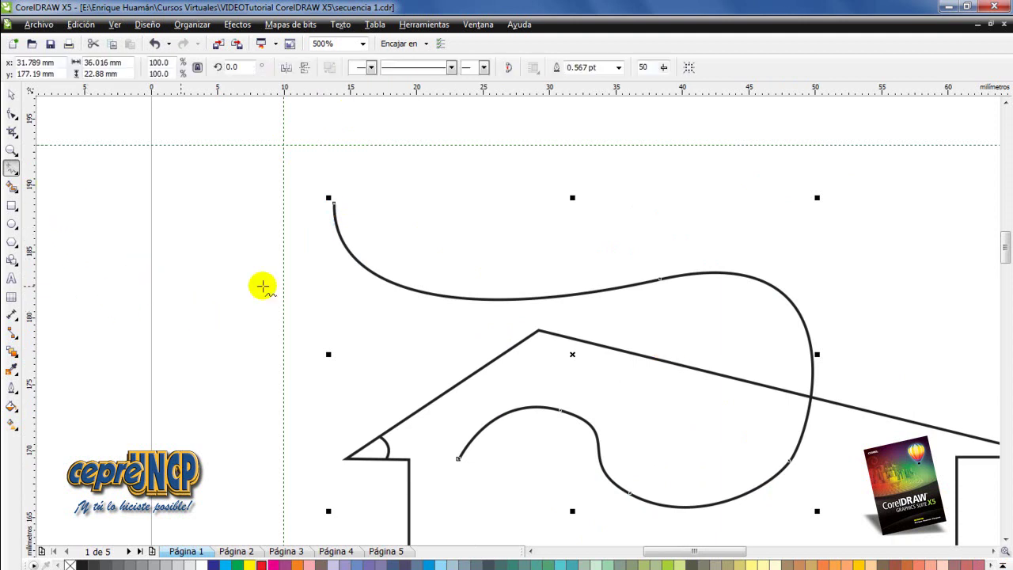
Draw a freehand curve about 37 by 26 mm following the winding Bézier curve and colour its outline red
left_click(13, 170)
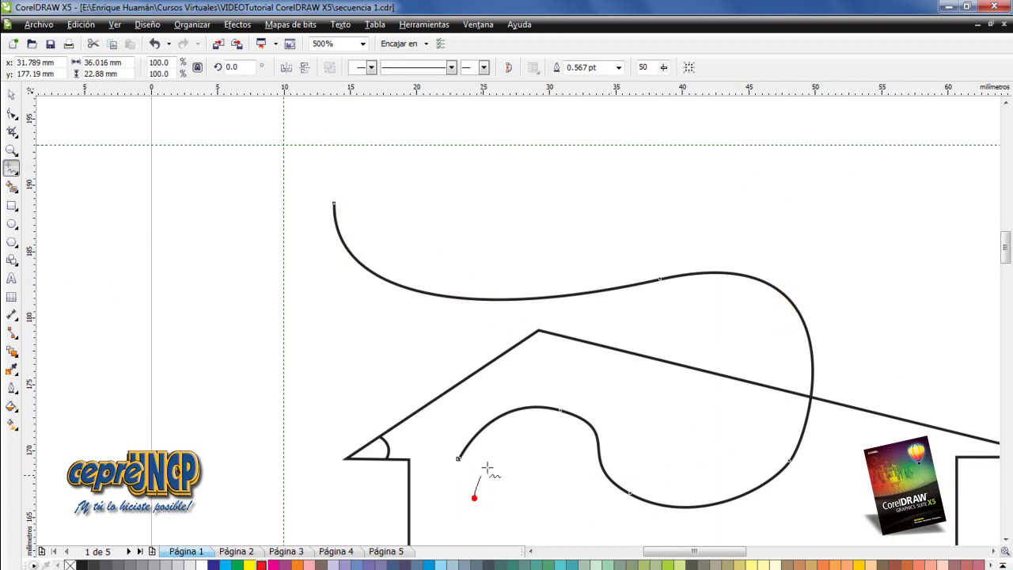
mouse_move(548, 449)
left_mouse_down()
mouse_move(605, 518)
mouse_move(684, 534)
mouse_move(776, 523)
mouse_move(831, 463)
mouse_move(849, 394)
mouse_move(841, 325)
mouse_move(816, 273)
mouse_move(752, 238)
mouse_move(439, 262)
mouse_move(384, 230)
mouse_move(364, 190)
left_mouse_up()
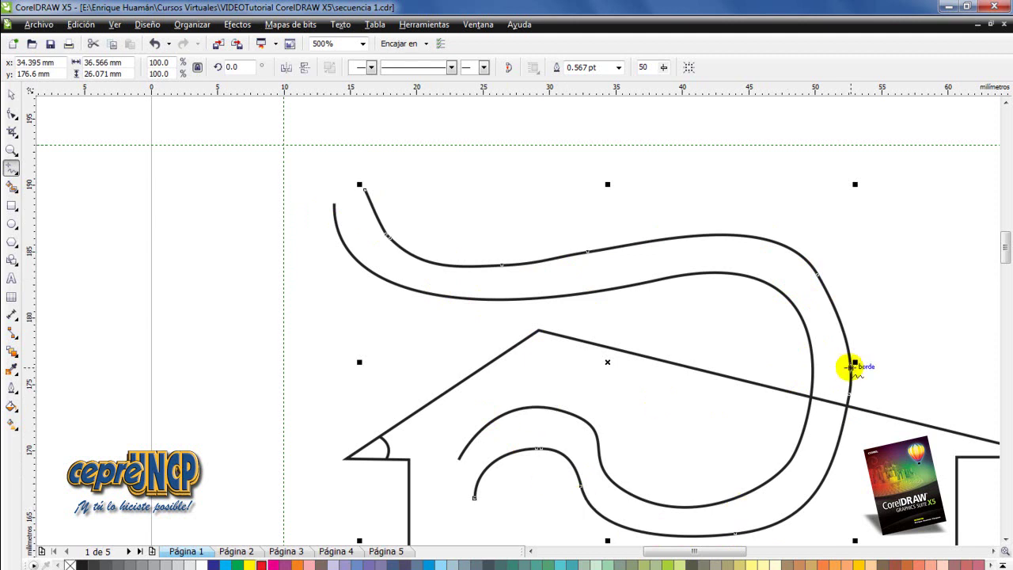
right_click(262, 563)
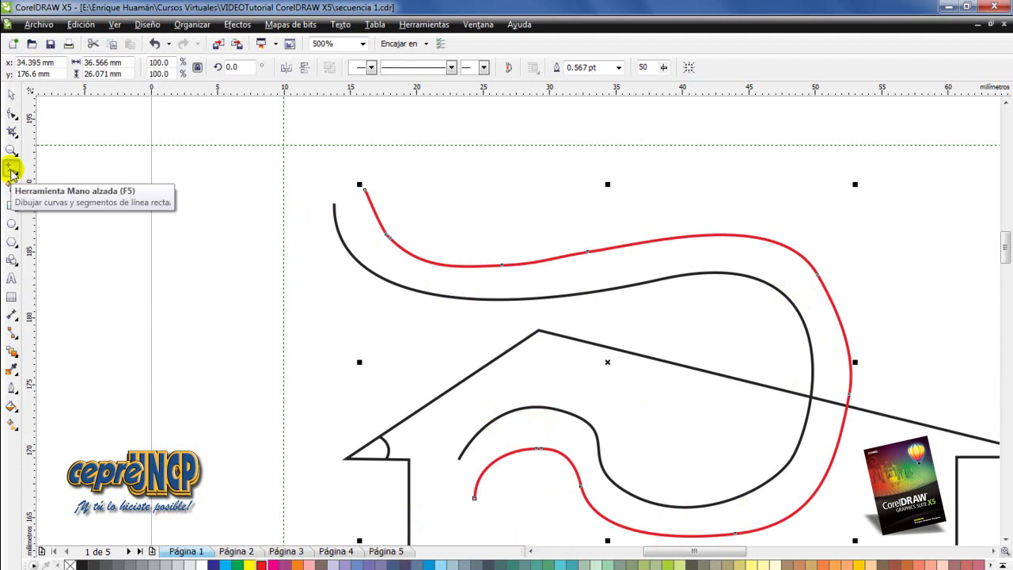
Delete the red freehand curve and the black winding Bézier curve
left_click(11, 171)
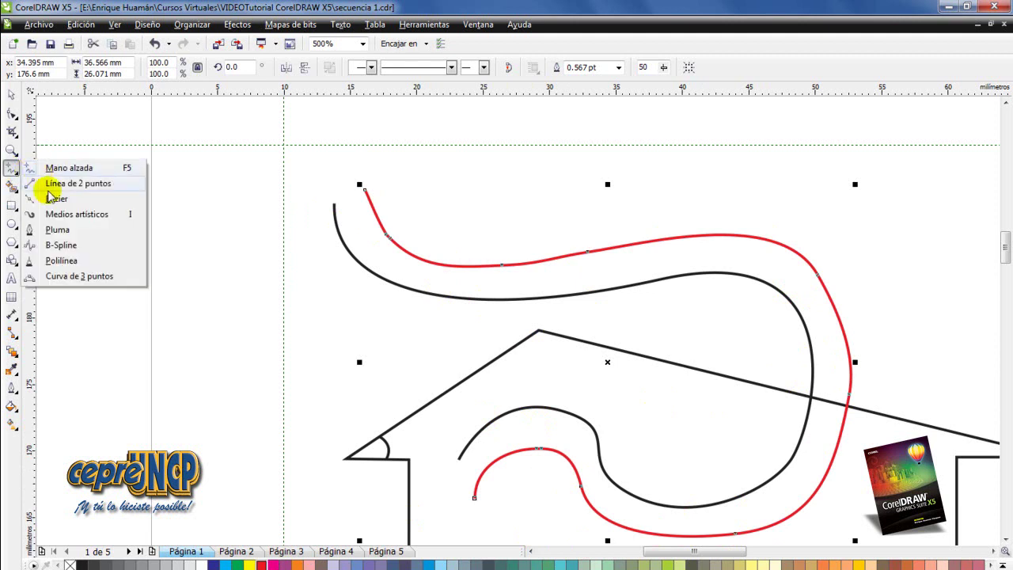
left_click(52, 200)
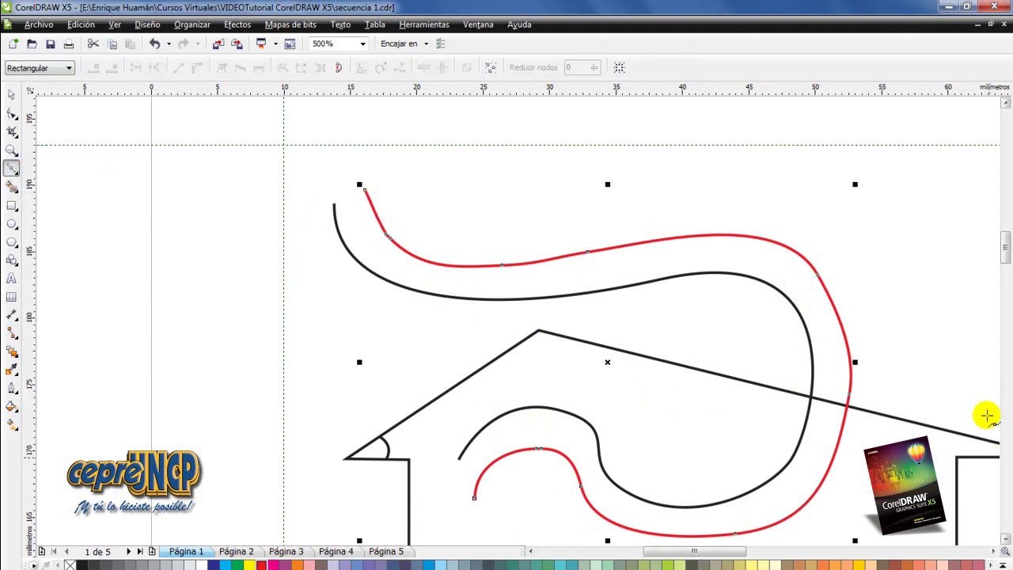
left_click(13, 95)
key("F4")
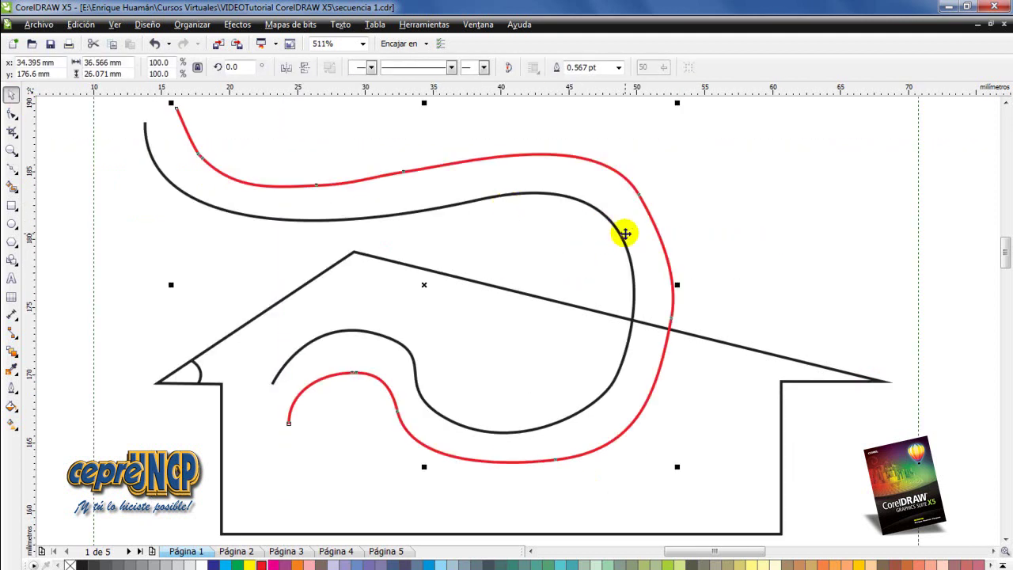
key("Delete")
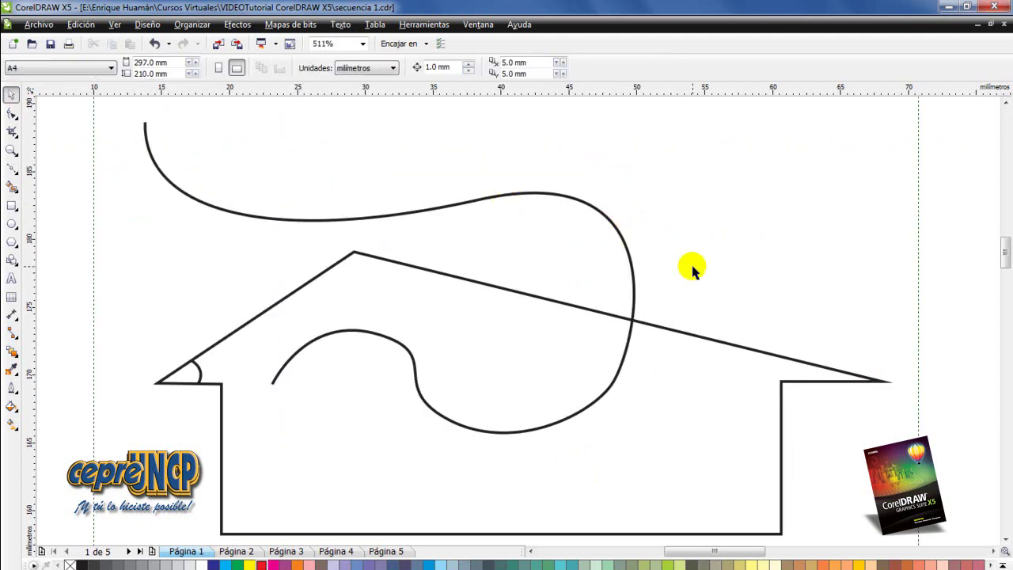
left_click(618, 232)
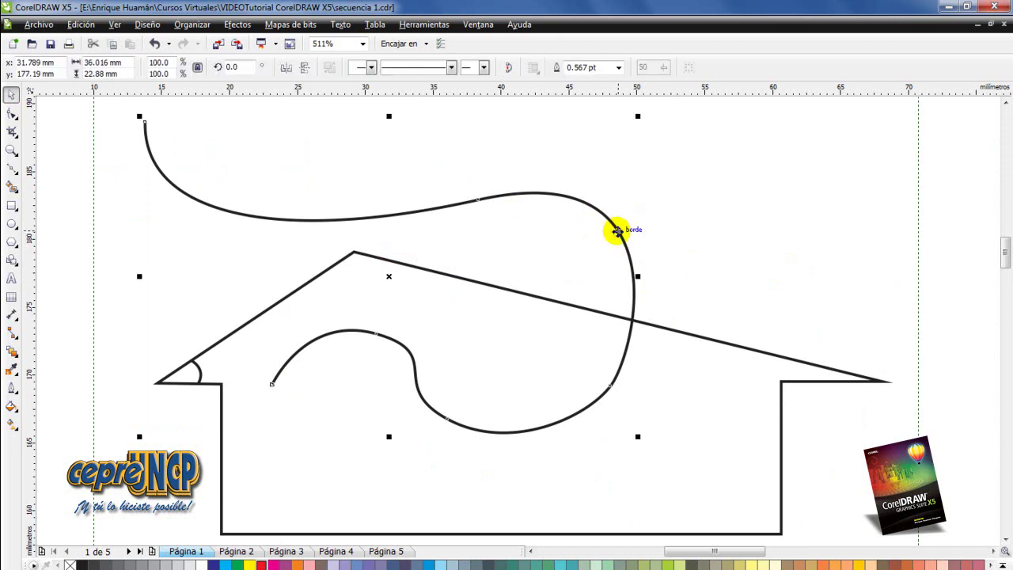
key("Delete")
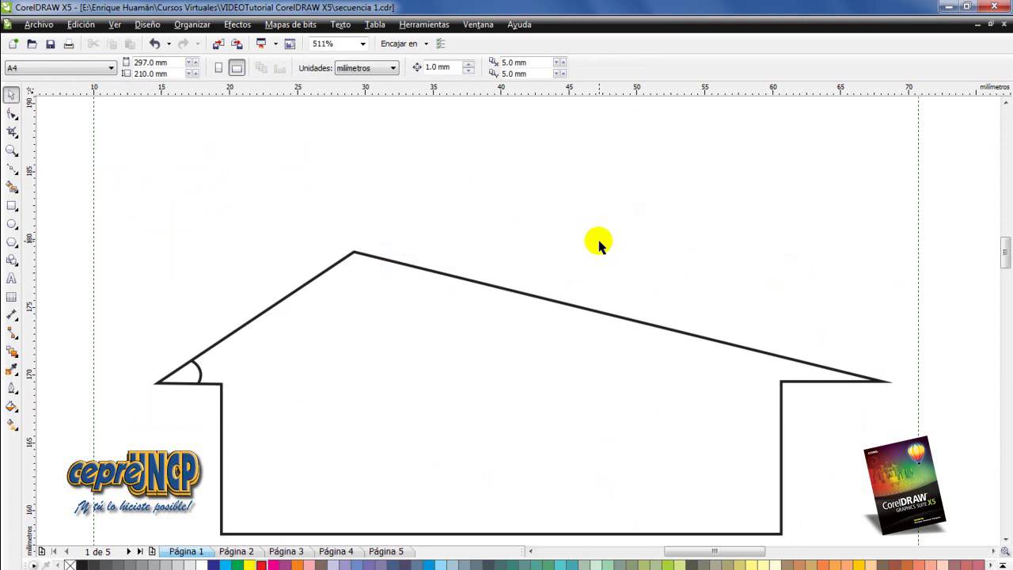
scroll(394, 396, "down", 1)
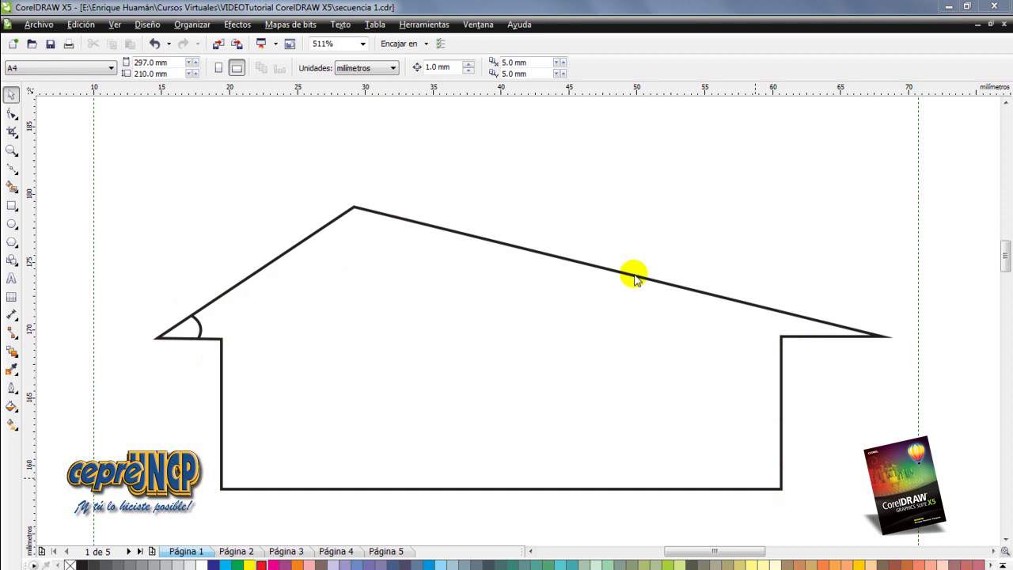
Set the house outline width to 2.0 pt
left_click(686, 290)
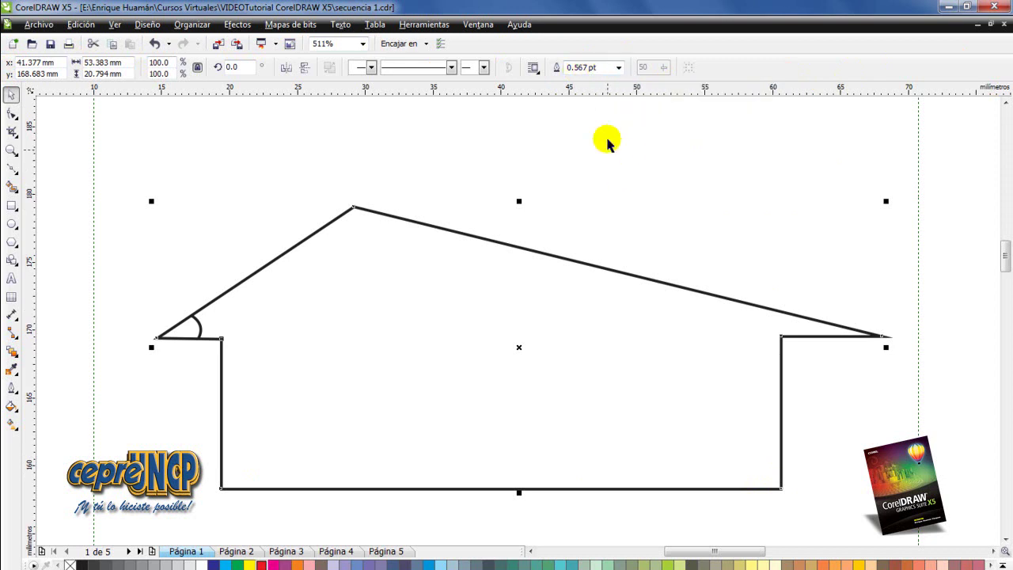
left_click(617, 68)
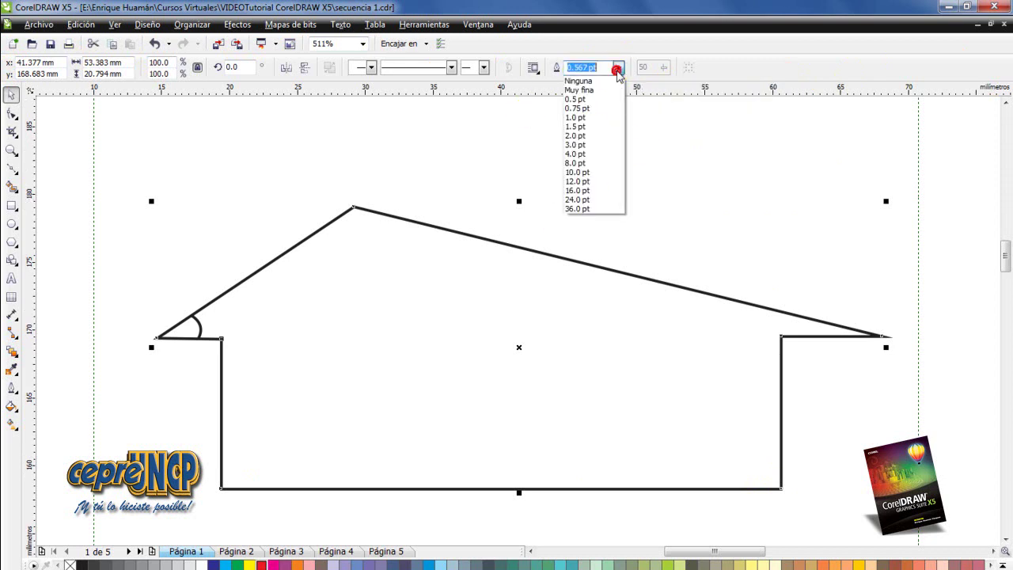
left_click(584, 139)
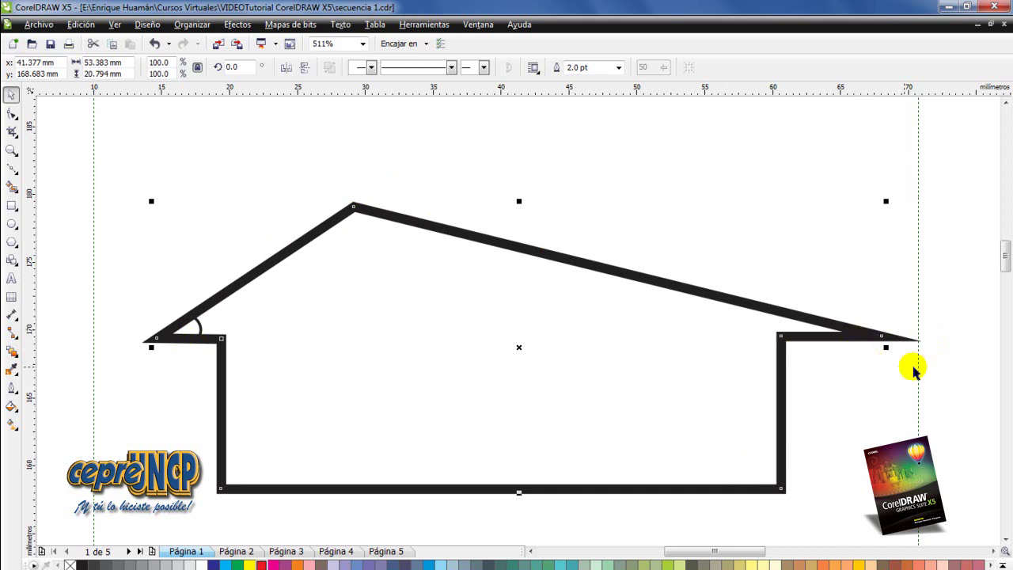
left_click(920, 316)
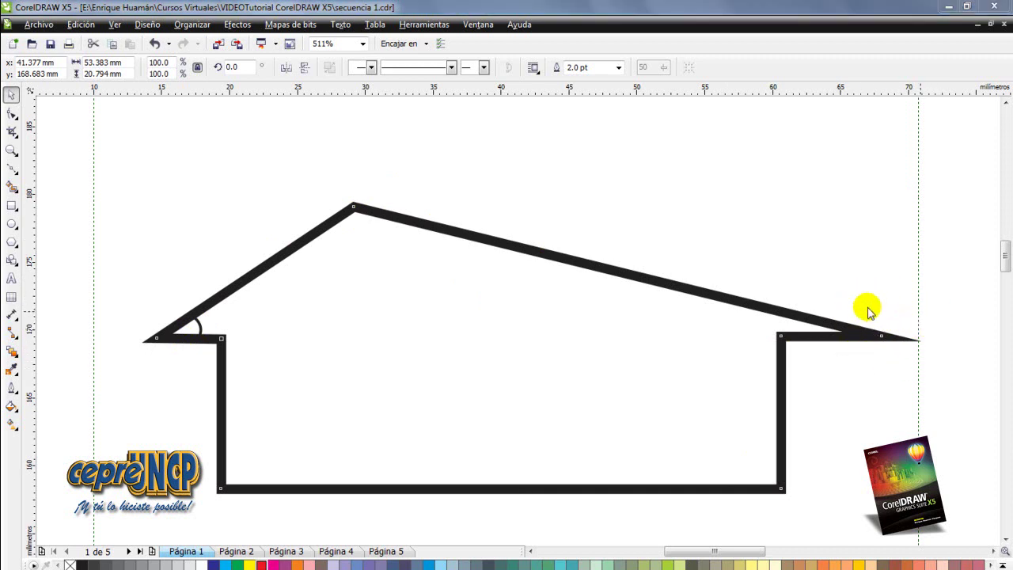
left_click_drag(841, 297, 946, 381)
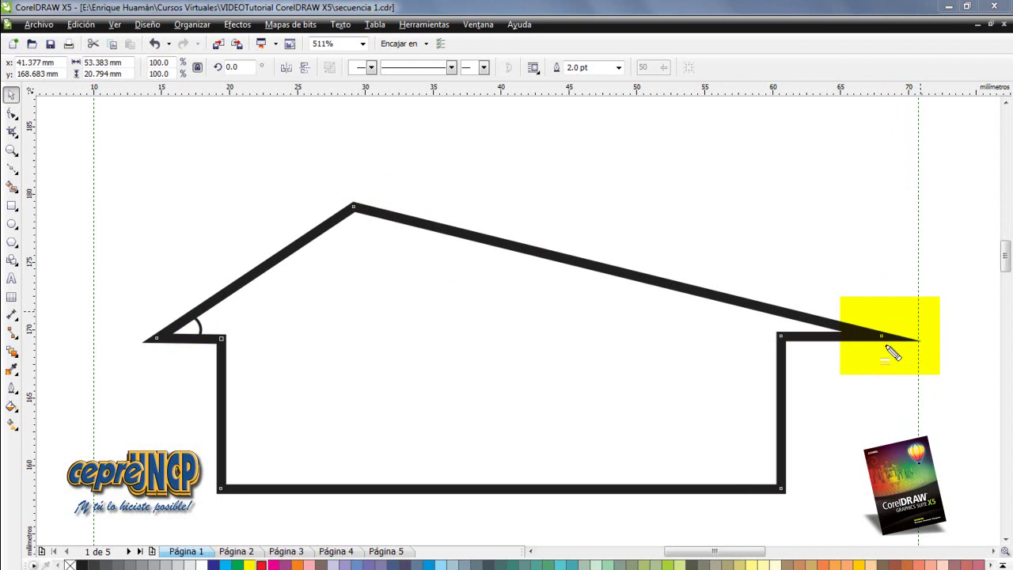
left_click_drag(893, 354, 886, 358)
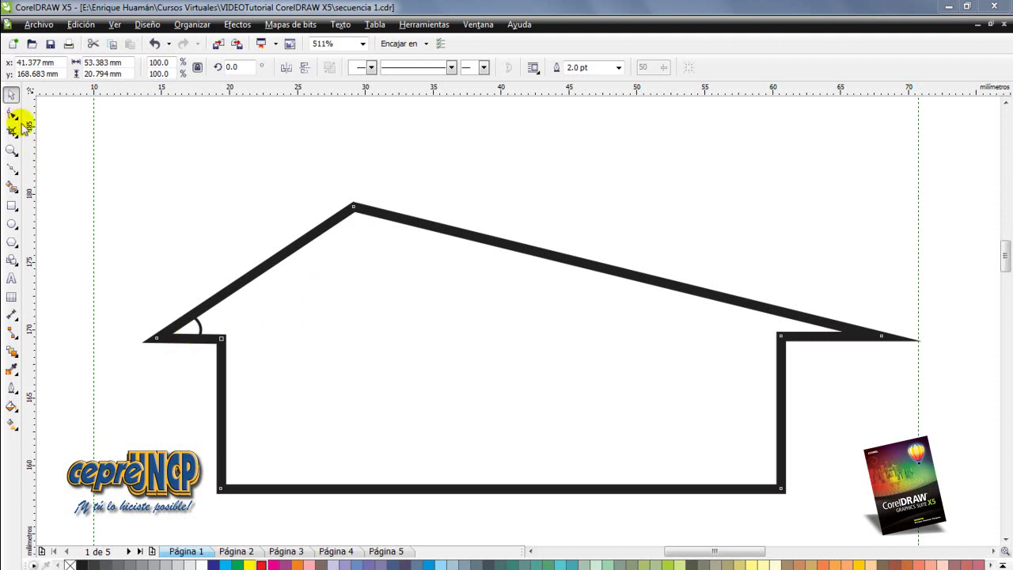
Apply a long-dash line style to the house outline through the outline pen settings
left_click(11, 390)
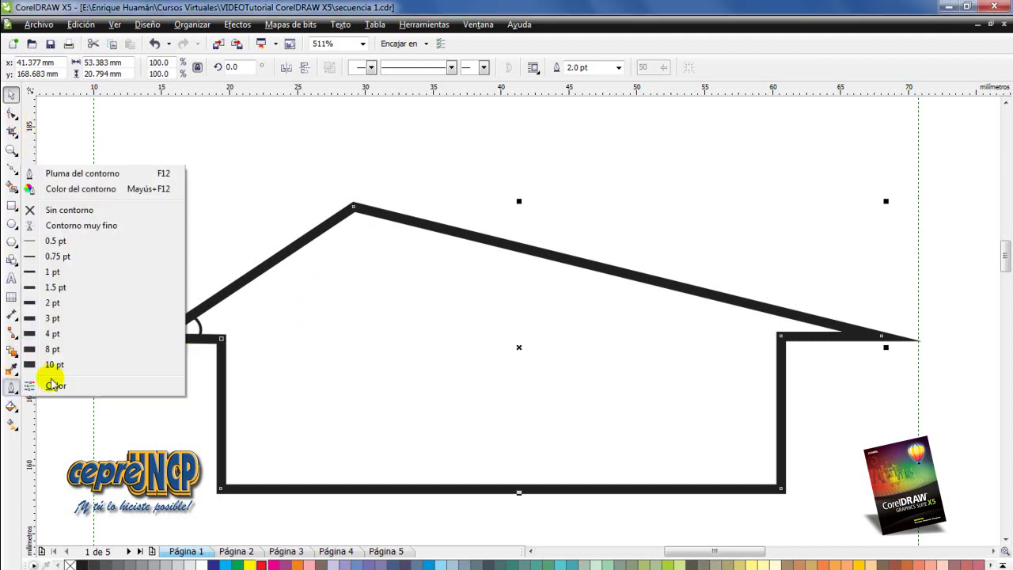
left_click(114, 173)
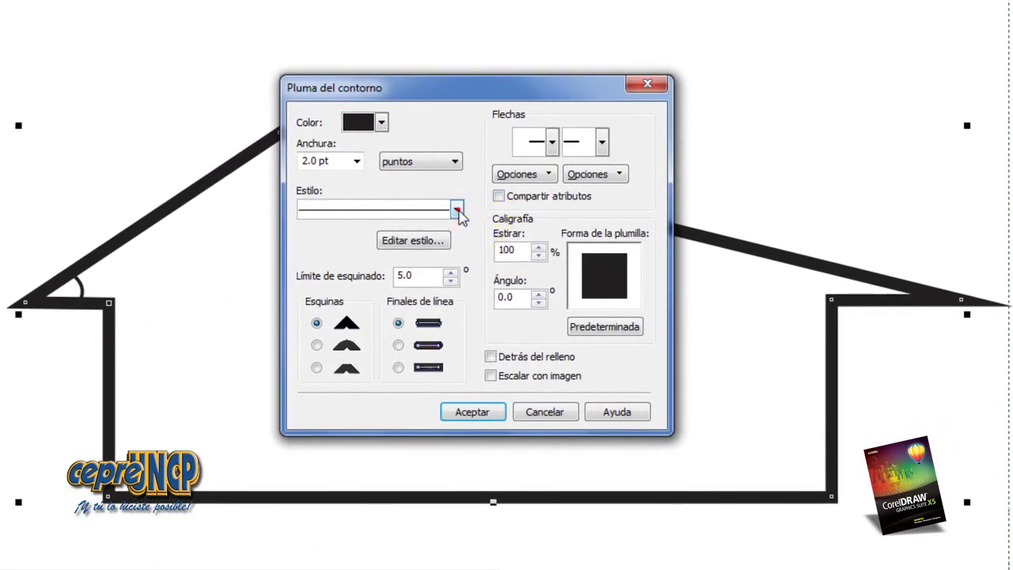
left_click(457, 210)
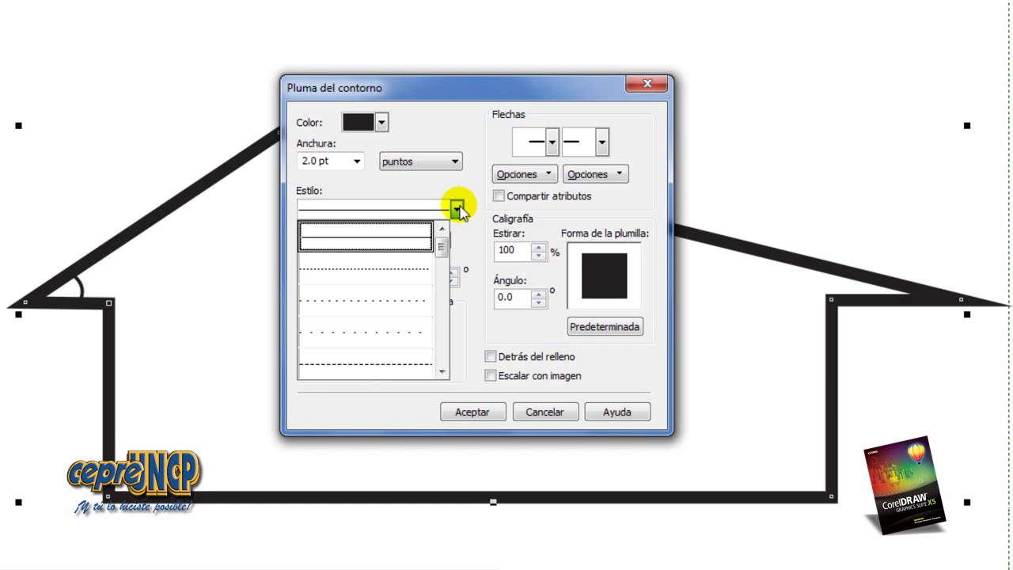
left_click_drag(441, 246, 384, 276)
left_click(384, 273)
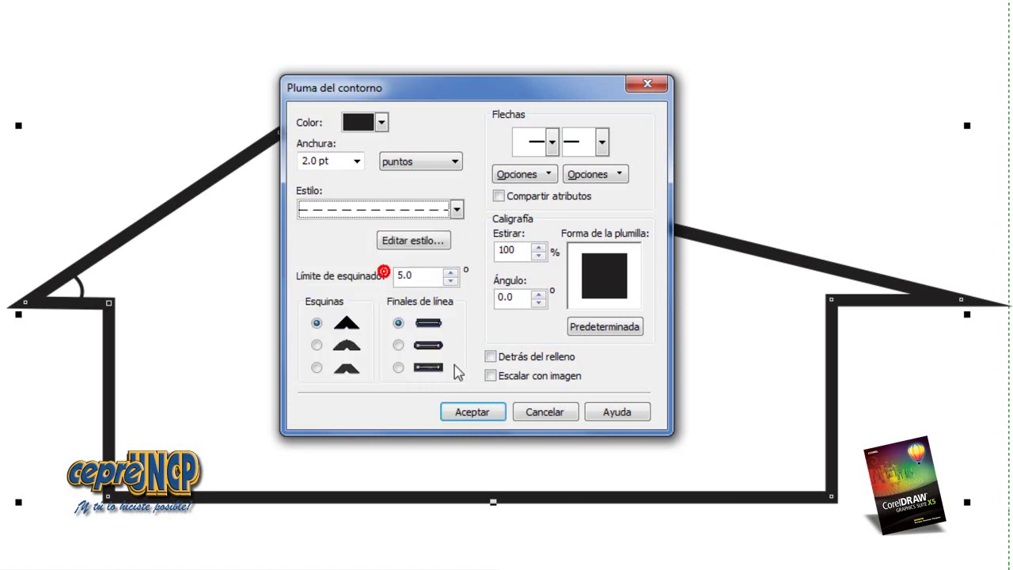
left_click(475, 414)
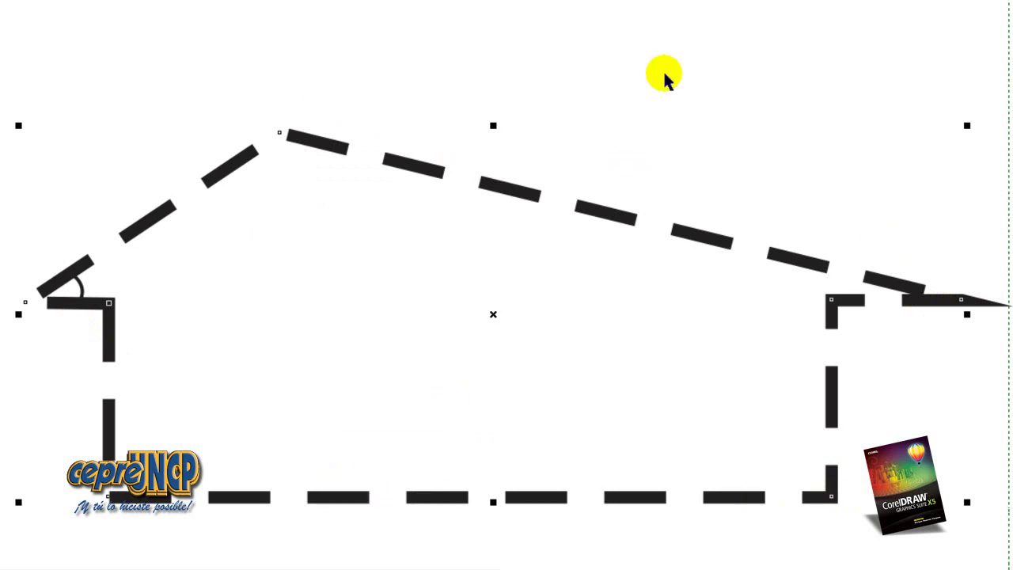
Set the house outline width to 0.75 pt and apply a finer, short-dash line style
left_click(618, 67)
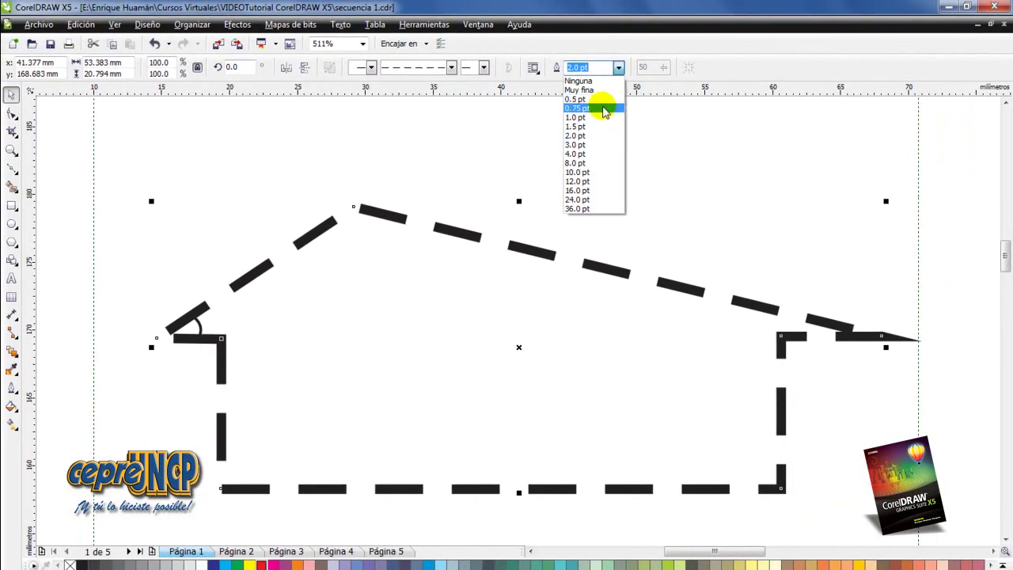
left_click(603, 107)
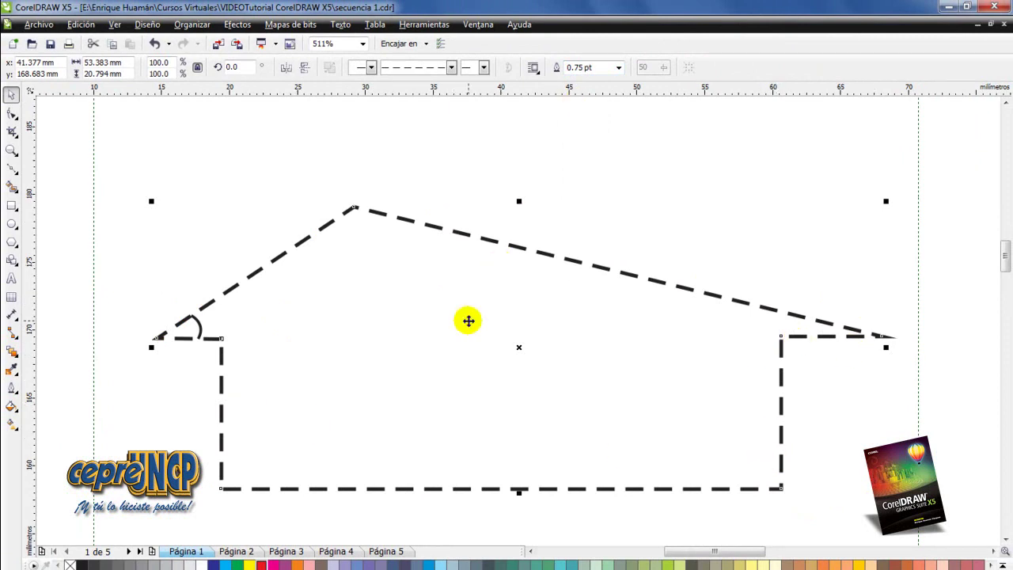
key("F12")
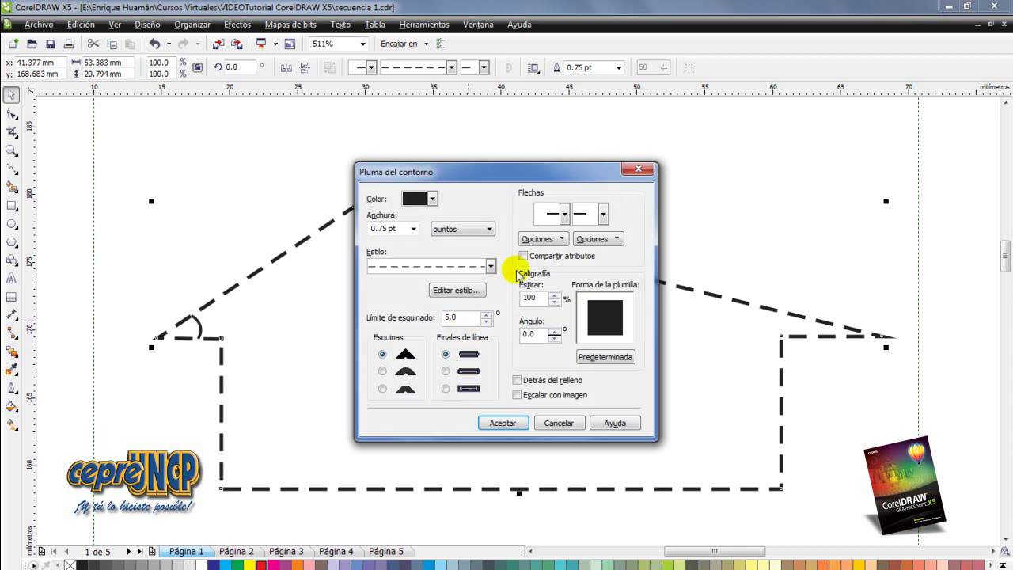
left_click(490, 267)
left_click(479, 291)
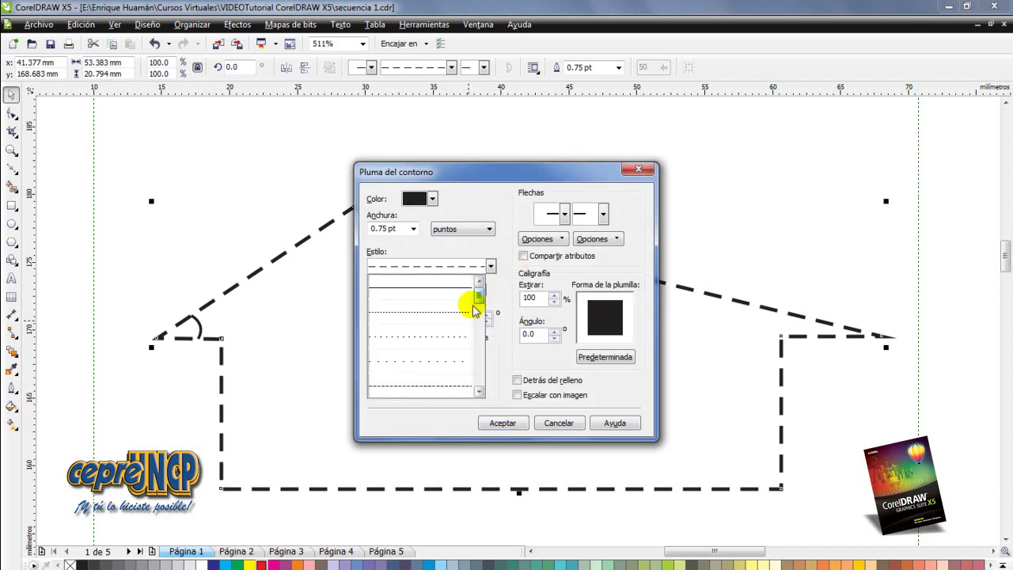
left_click(443, 384)
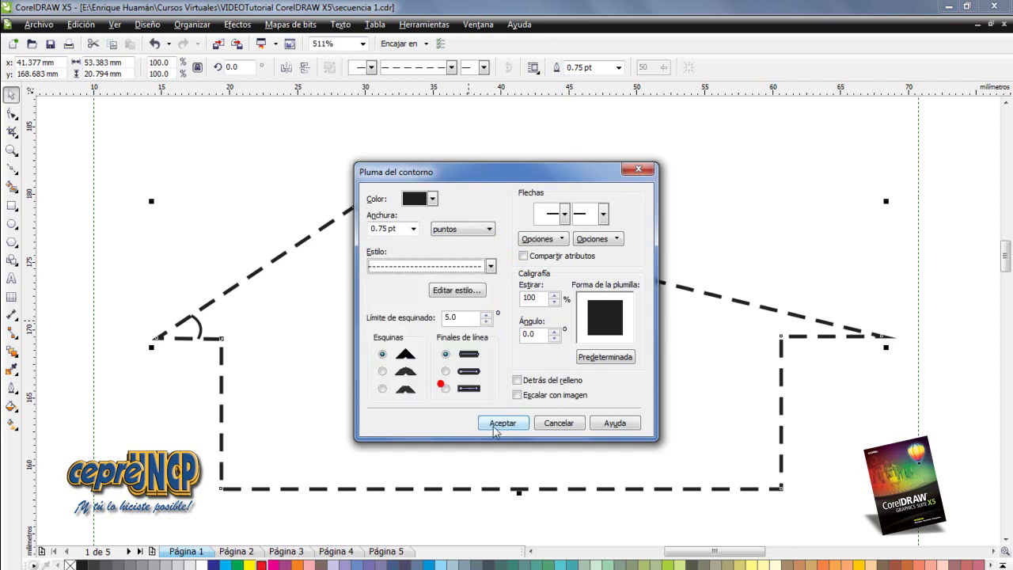
left_click(503, 423)
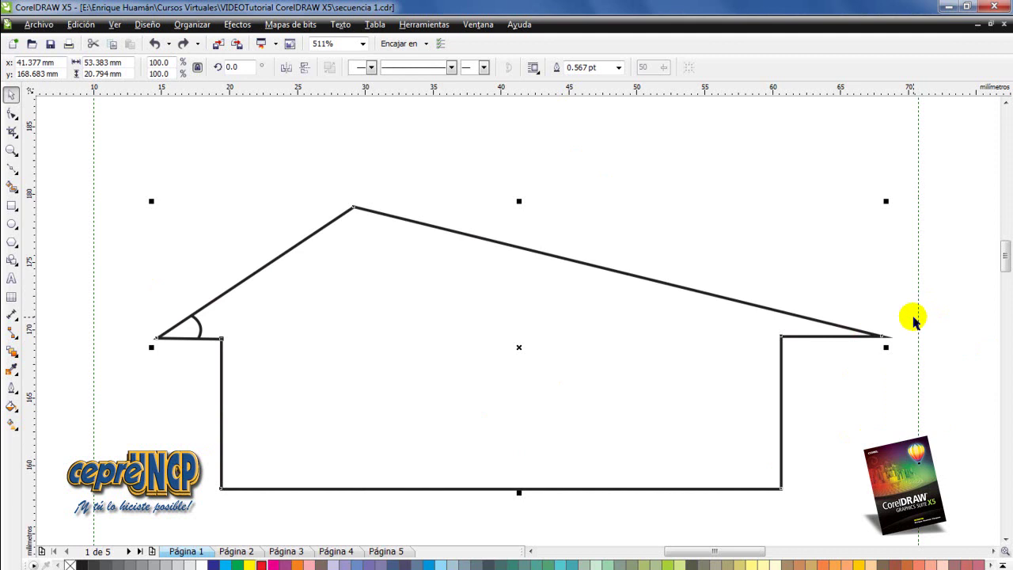
Examine the pointed corner of the house outline at the right eave up close
key("z")
left_click_drag(927, 373, 926, 372)
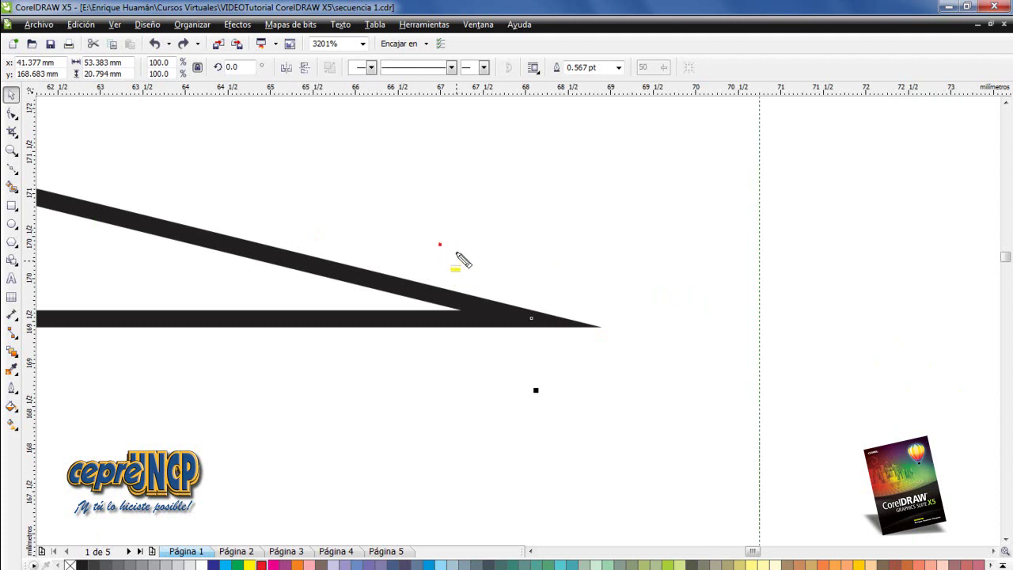
left_click_drag(440, 245, 654, 387)
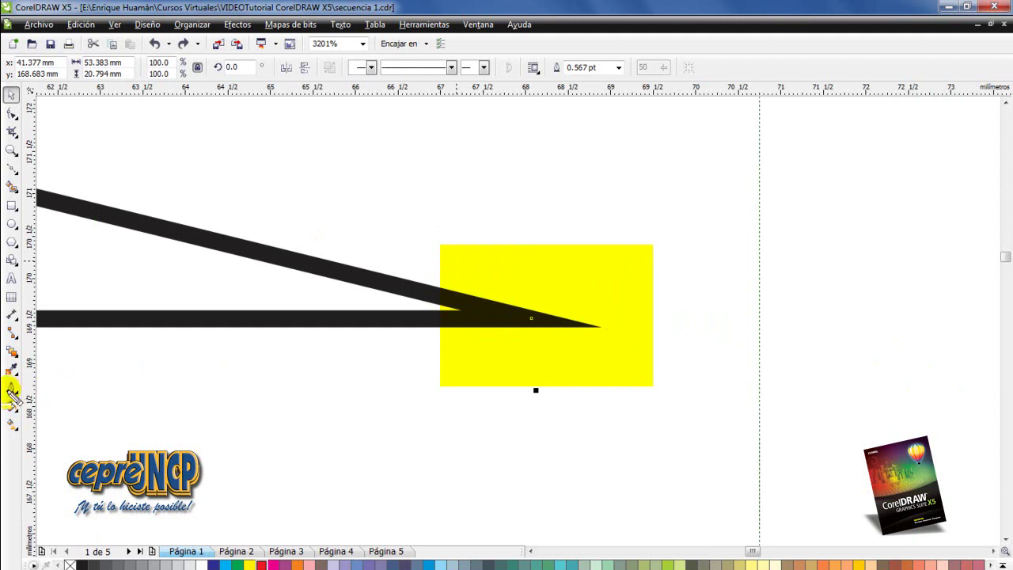
Apply rounded corners to the house outline through the outline pen settings and check the eave tip
left_click(11, 388)
left_click(134, 172)
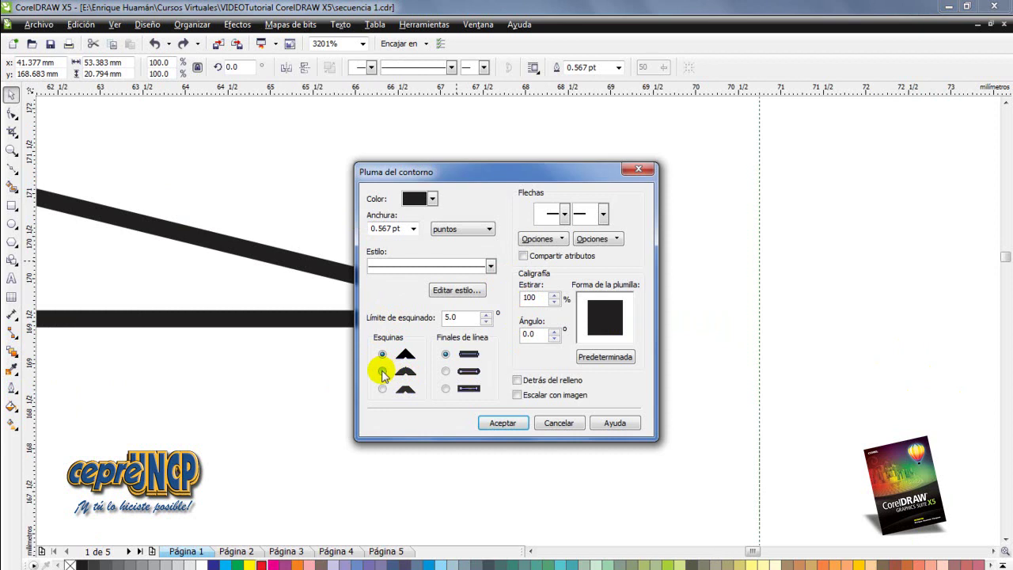
left_click(505, 421)
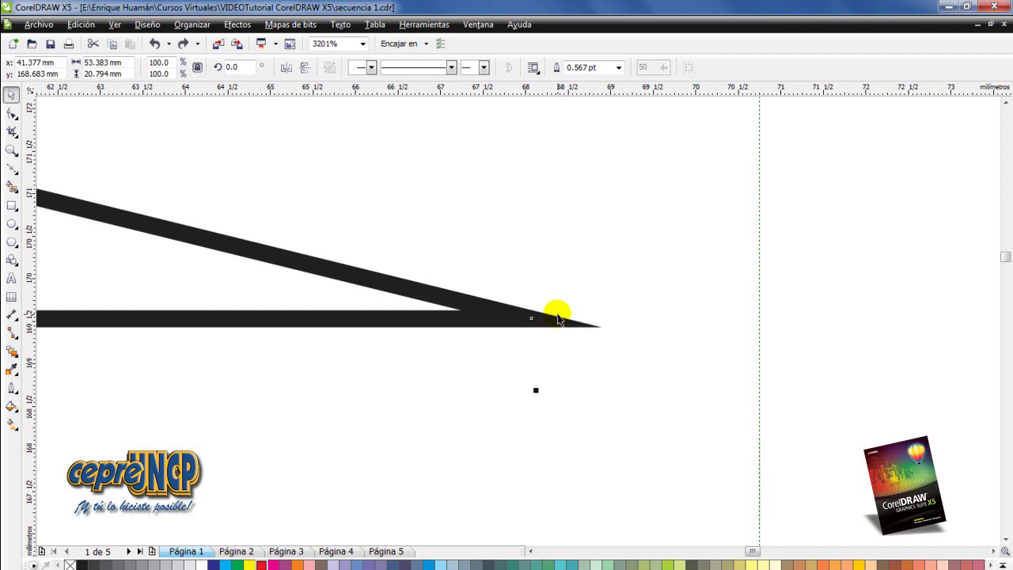
key("ctrl+shift+z")
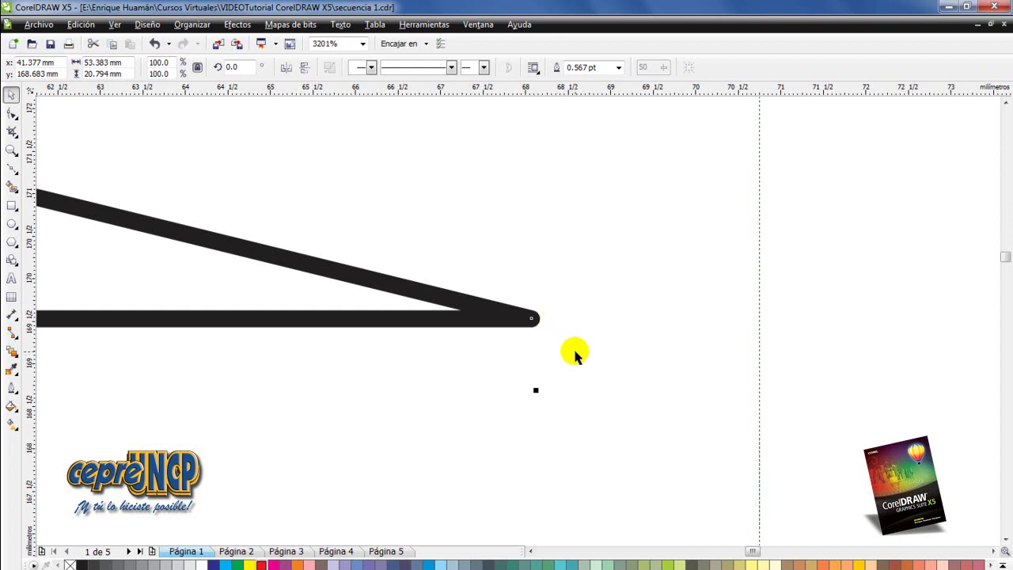
key("shift+F2")
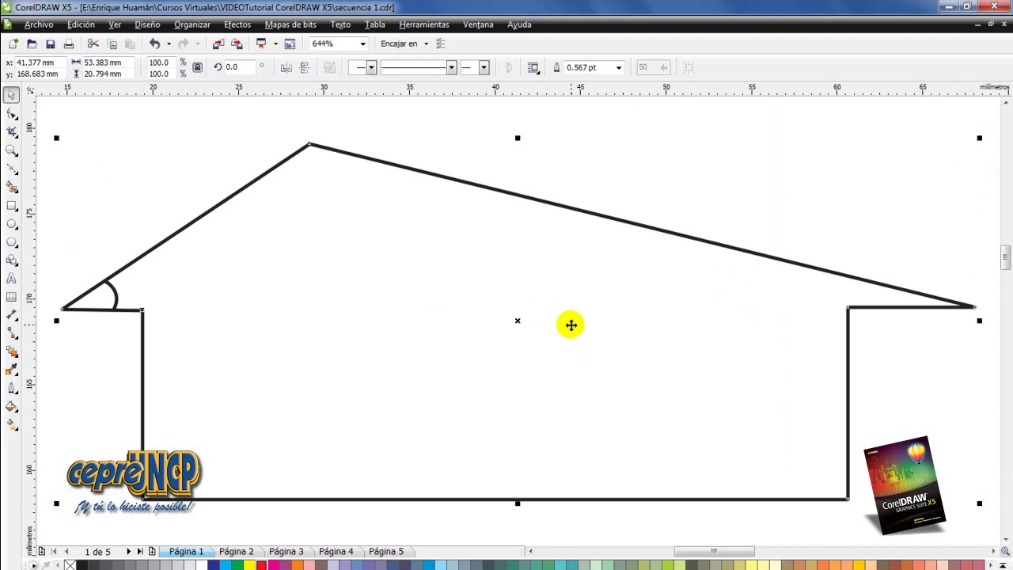
Set the house outline width to 1.0 pt in the outline pen settings
key("F12")
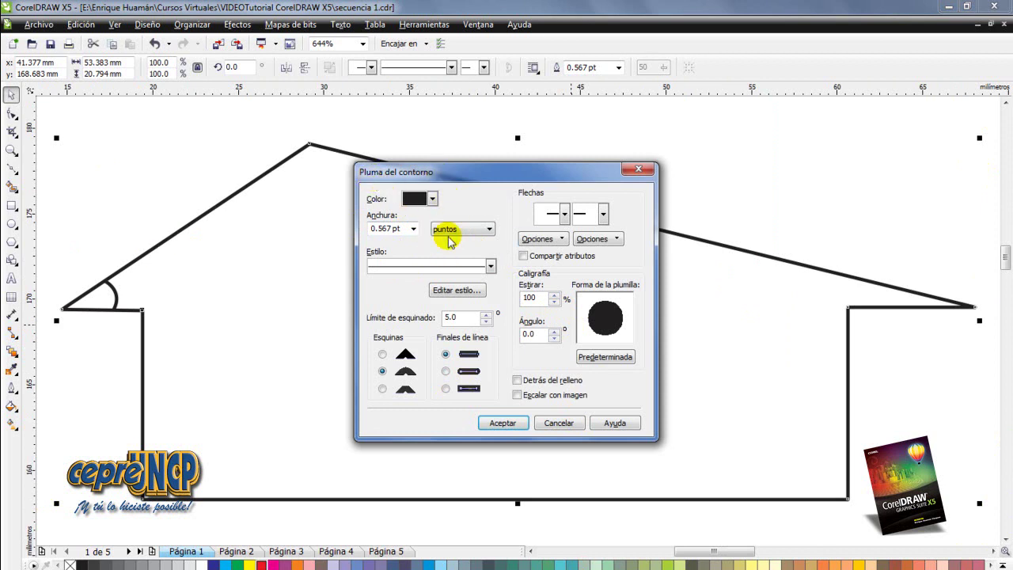
left_click(412, 228)
left_click(394, 283)
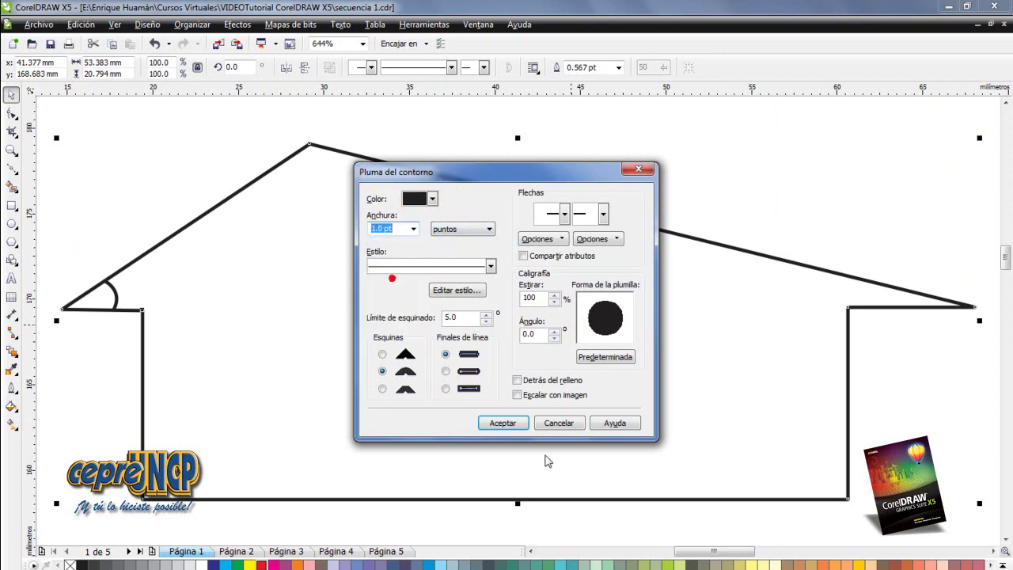
left_click(503, 423)
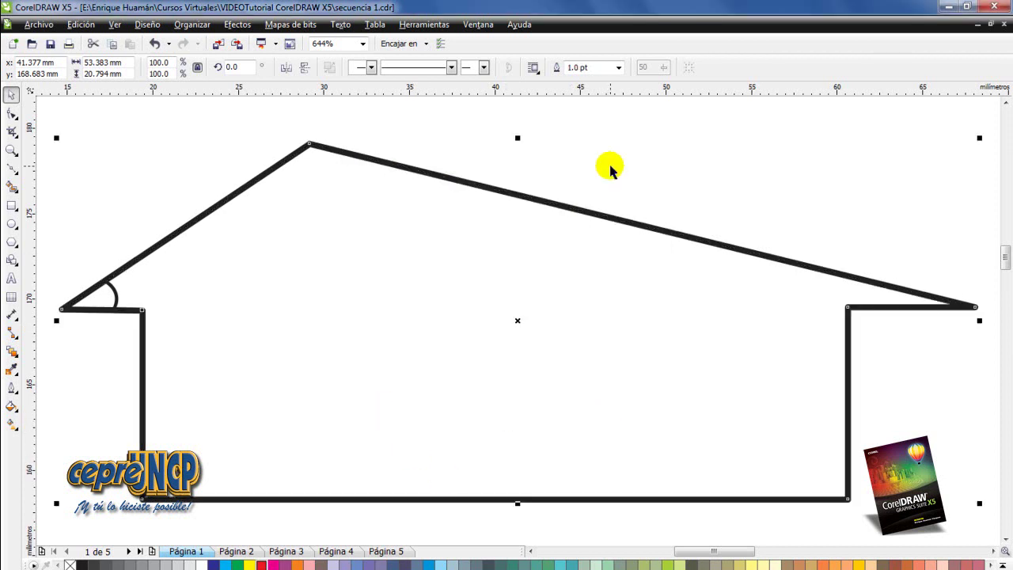
Set the outline width of the small angle arc at the left eave to 1.0 pt
left_click(94, 208)
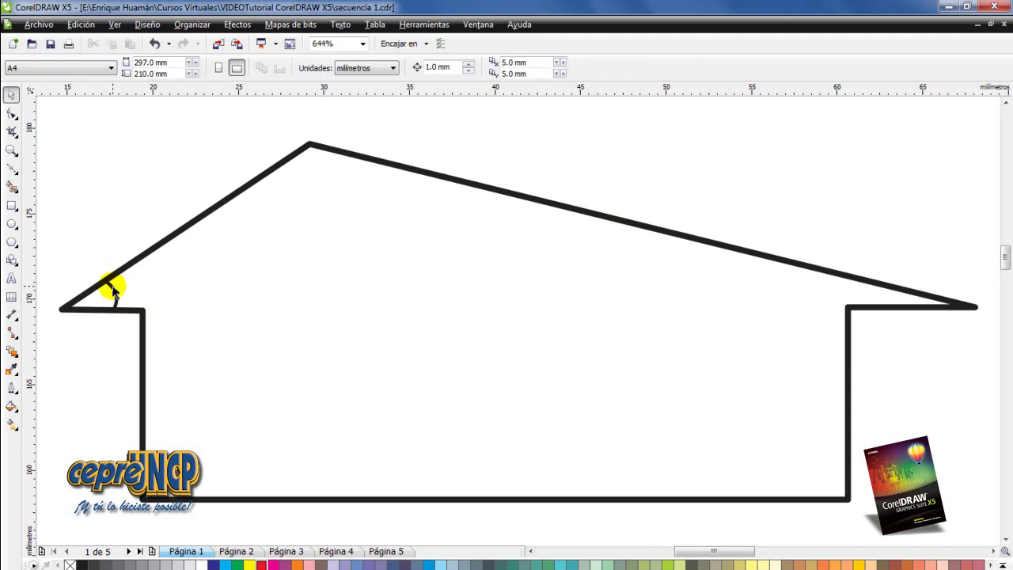
left_click(113, 290)
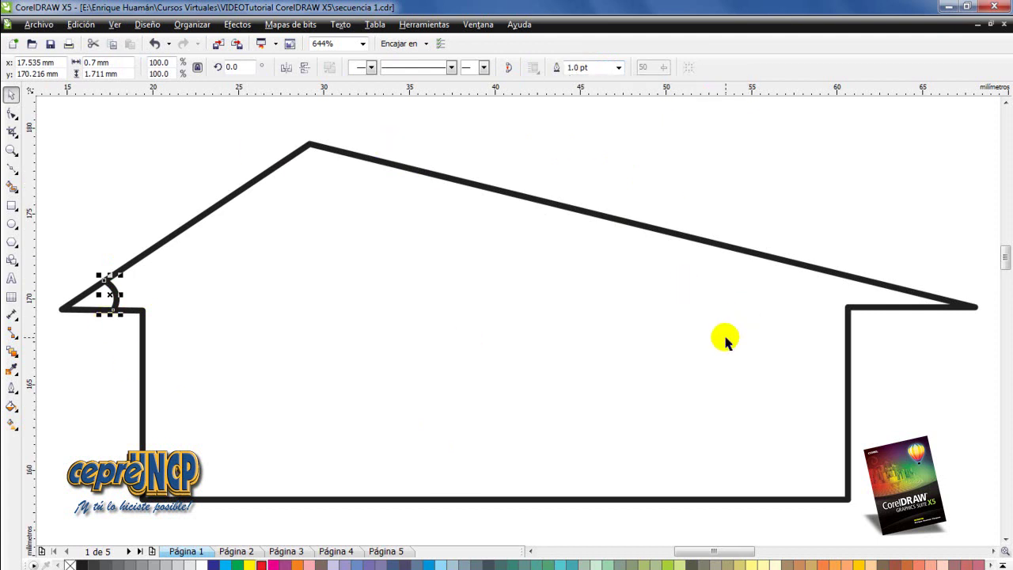
left_click(532, 163)
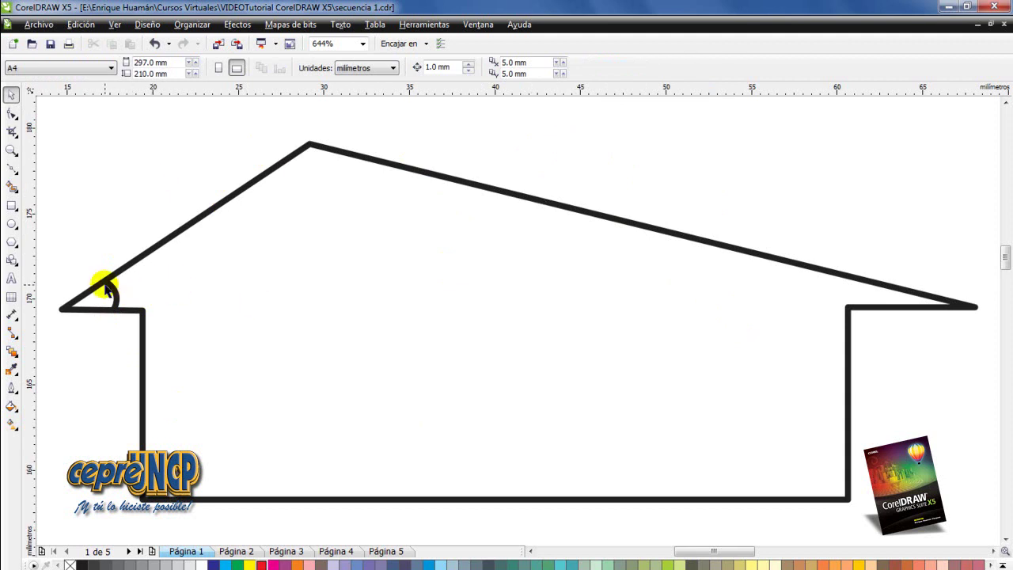
With nothing selected, set the default outline width for new graphic objects to 0.75 pt
left_click(9, 388)
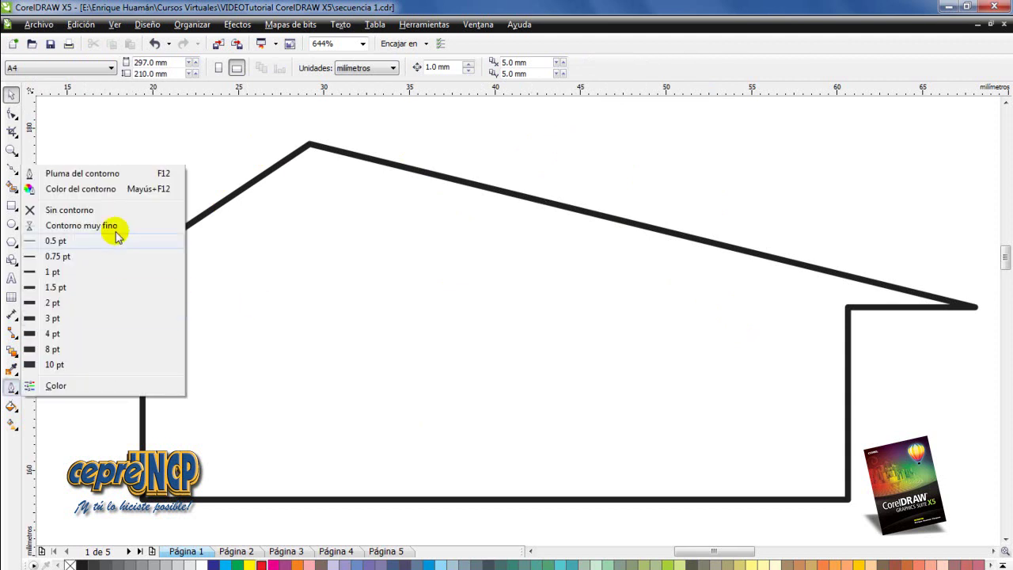
left_click(84, 167)
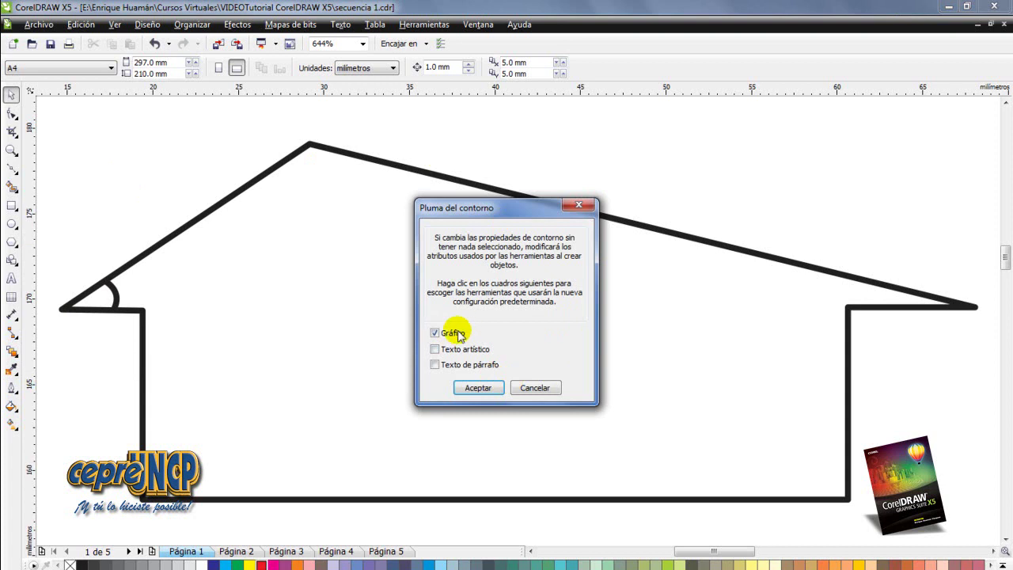
left_click(478, 388)
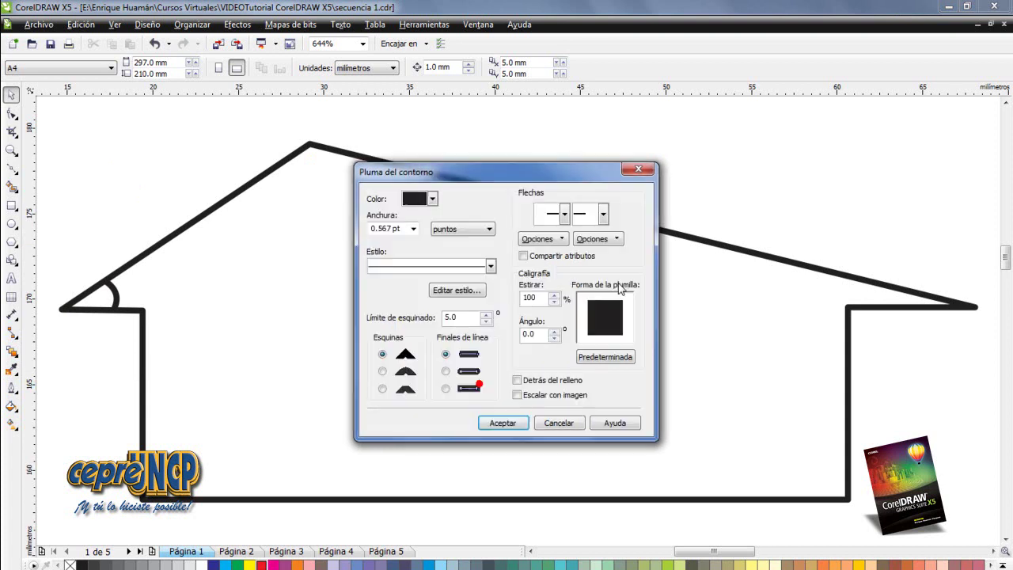
left_click(412, 229)
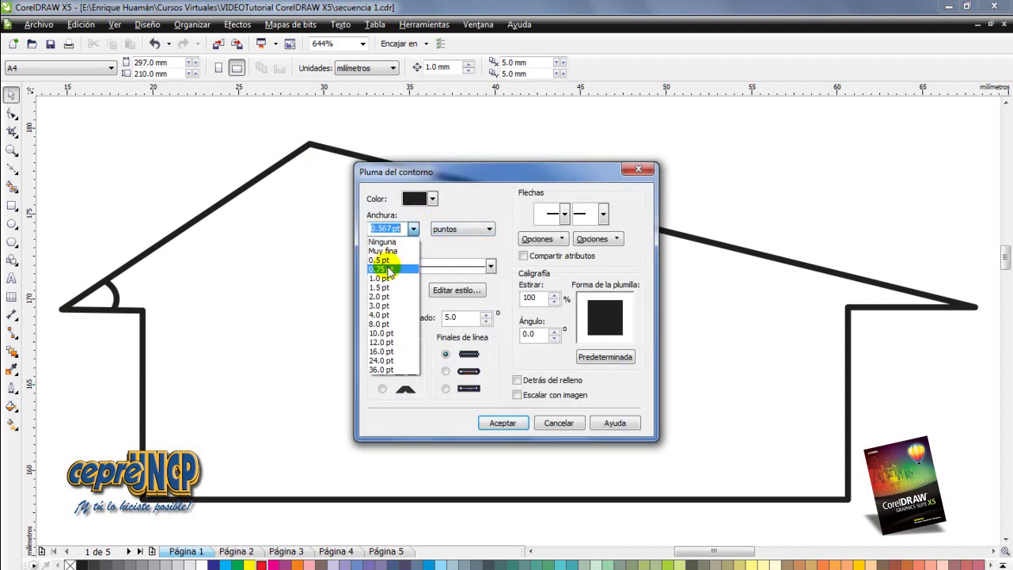
left_click(388, 269)
left_click(502, 422)
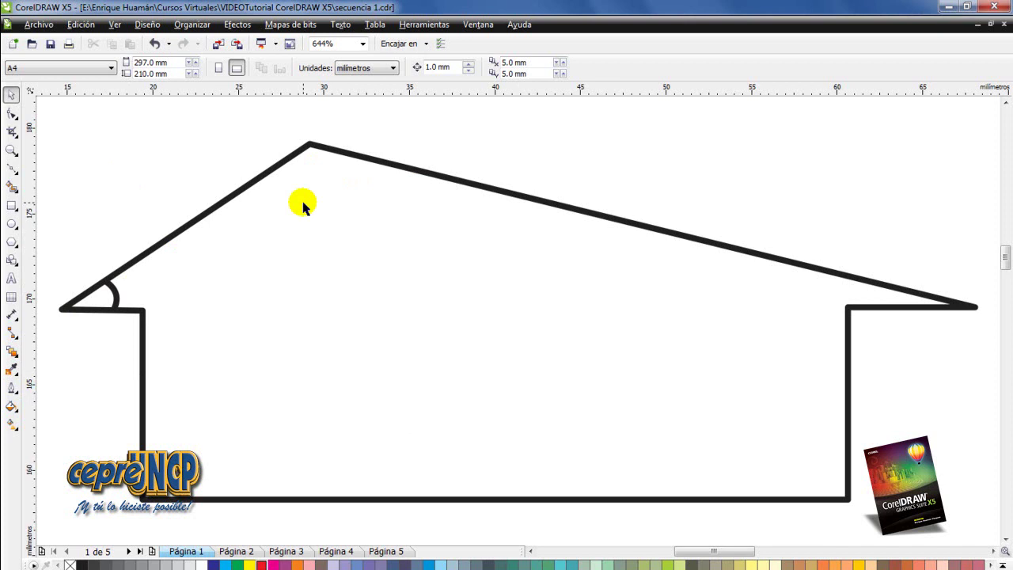
Draw a straight Freehand test line about 8.2 mm wide and 15.7 mm high across the house base, and delete it
scroll(303, 202, "down", 2)
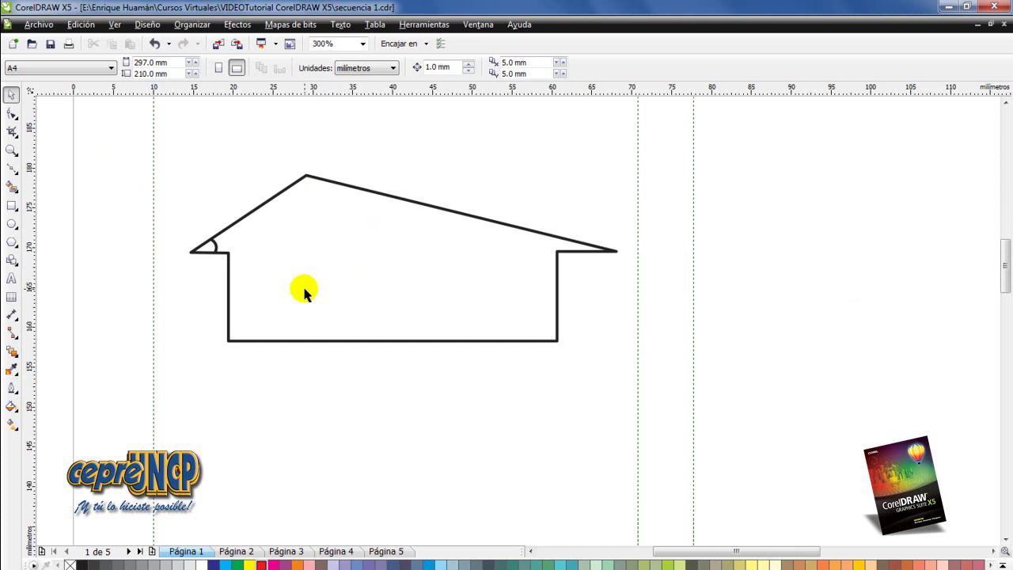
left_click(13, 170)
left_click(79, 166)
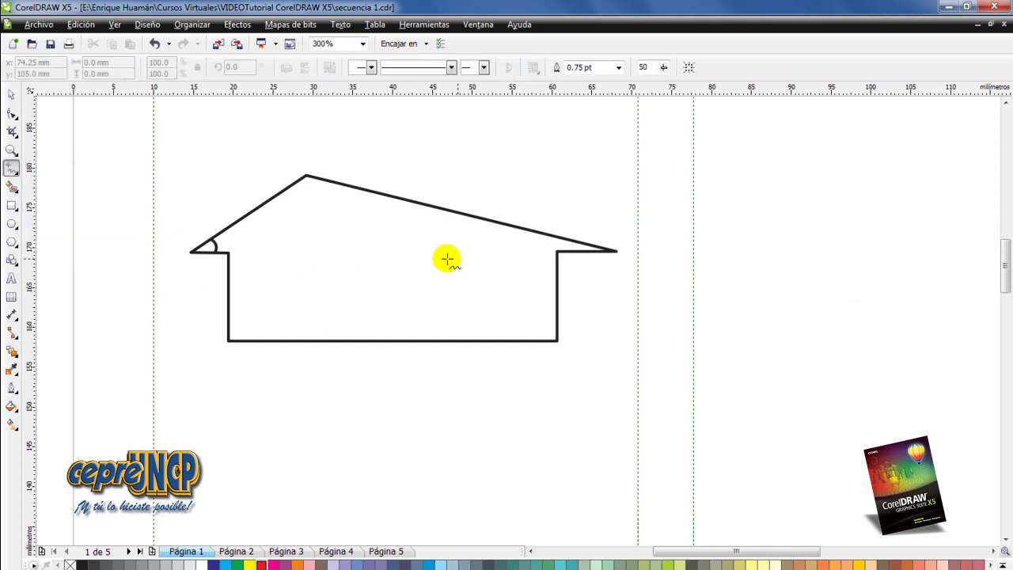
left_click(348, 240)
left_click(414, 365)
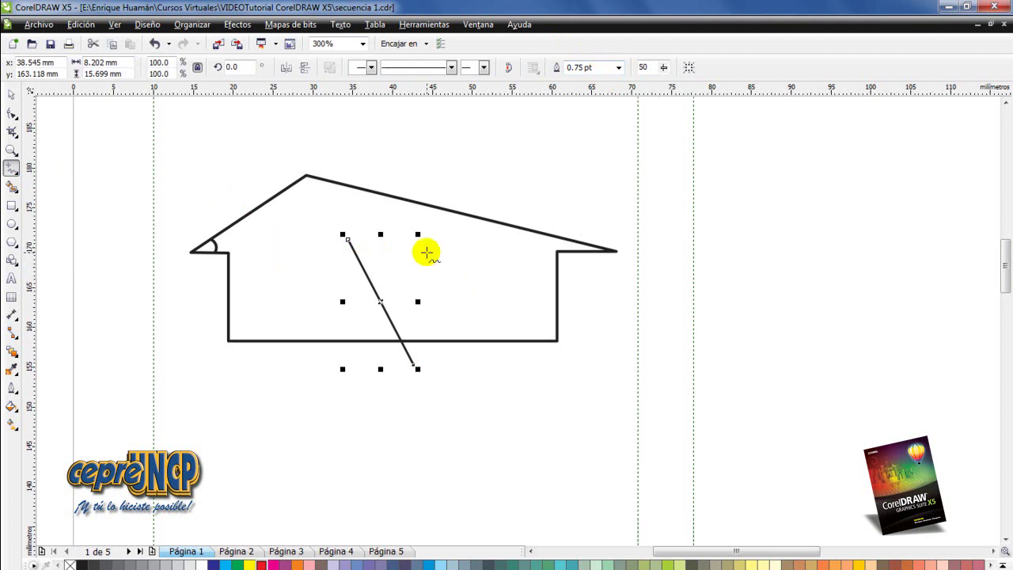
key("Delete")
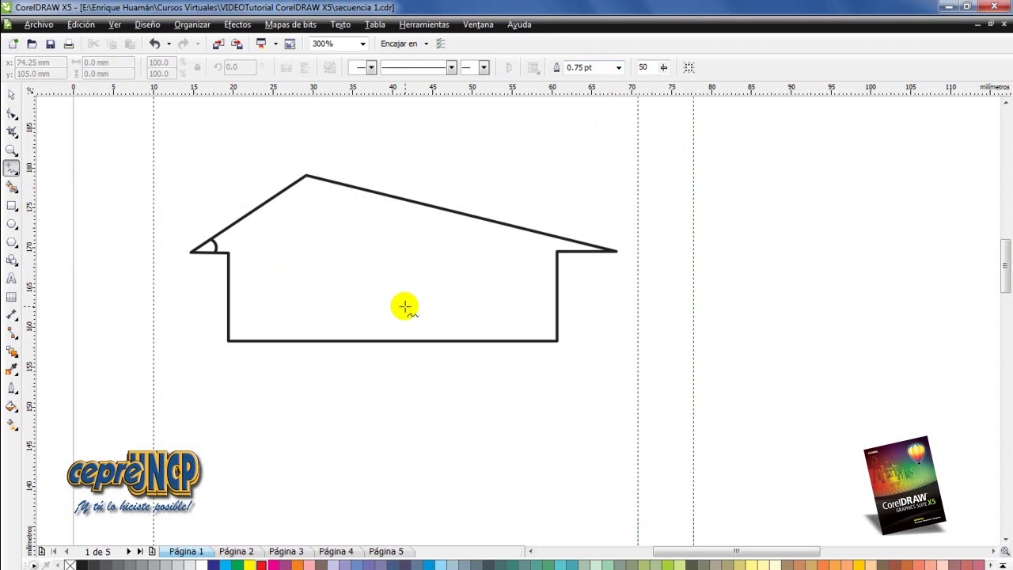
Draw a straight Freehand line from the house's lower right corner up into its interior, about 23.5 mm wide and 11.5 mm high
key("z")
left_click_drag(156, 158, 623, 372)
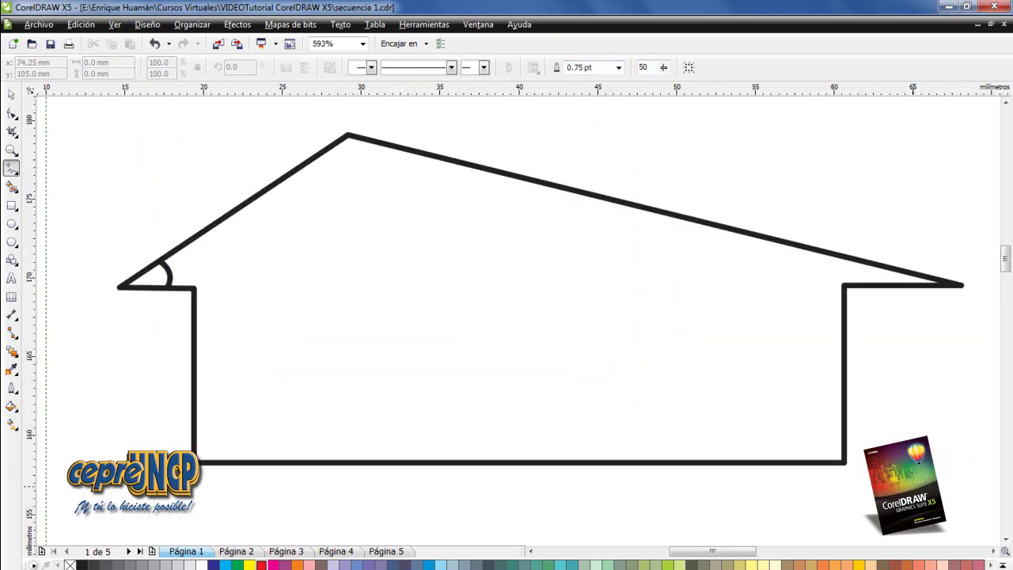
left_click(845, 461)
left_click(472, 281)
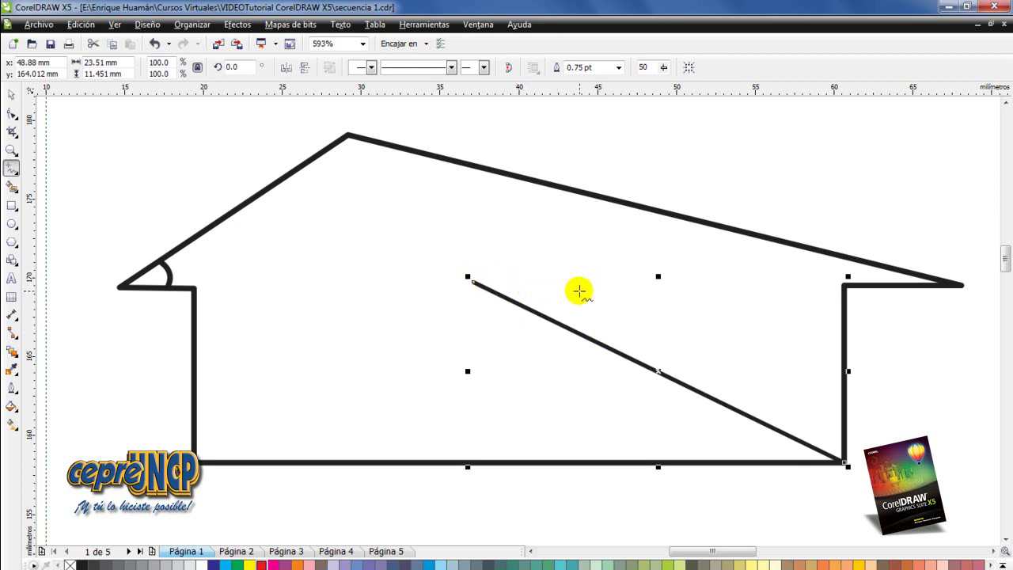
Add a plain solid triangular arrowhead to the end of the diagonal line through the outline pen settings
key("F12")
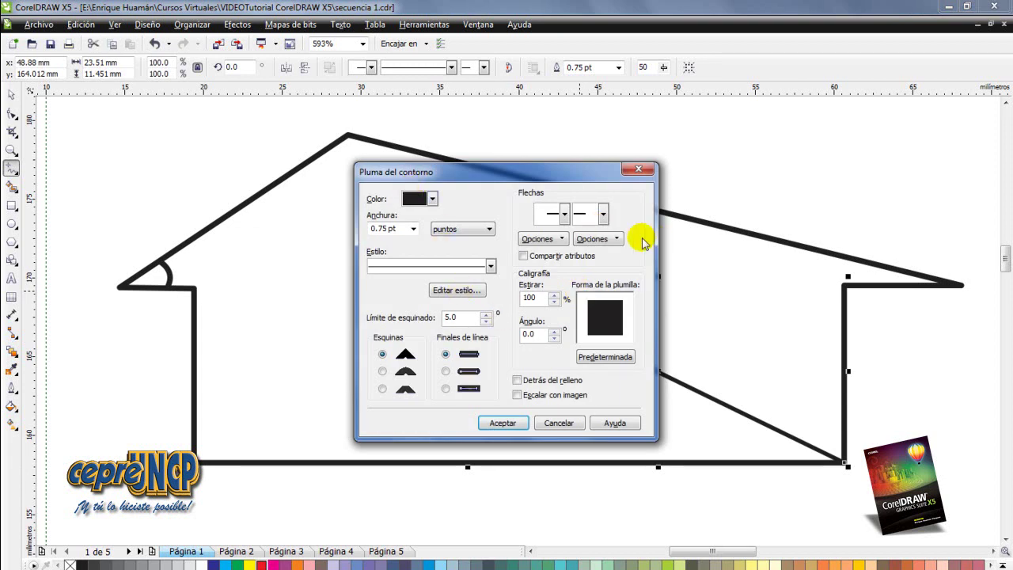
left_click(603, 214)
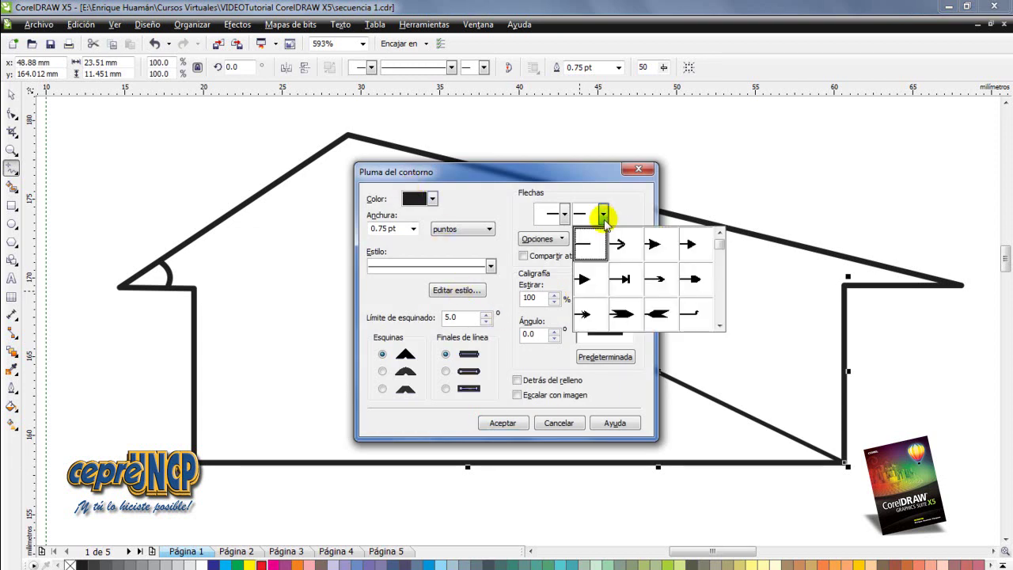
left_click(600, 278)
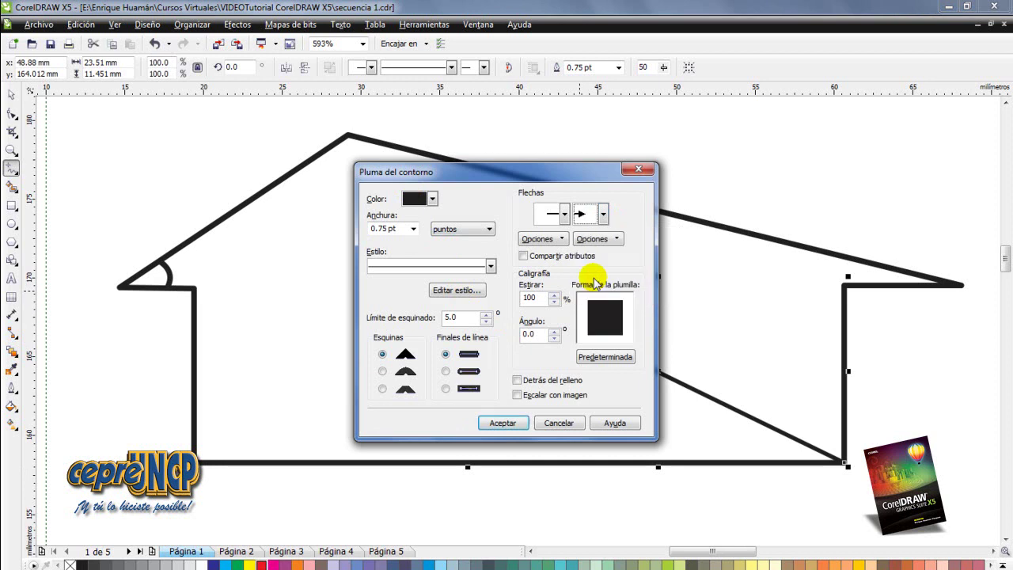
left_click(522, 423)
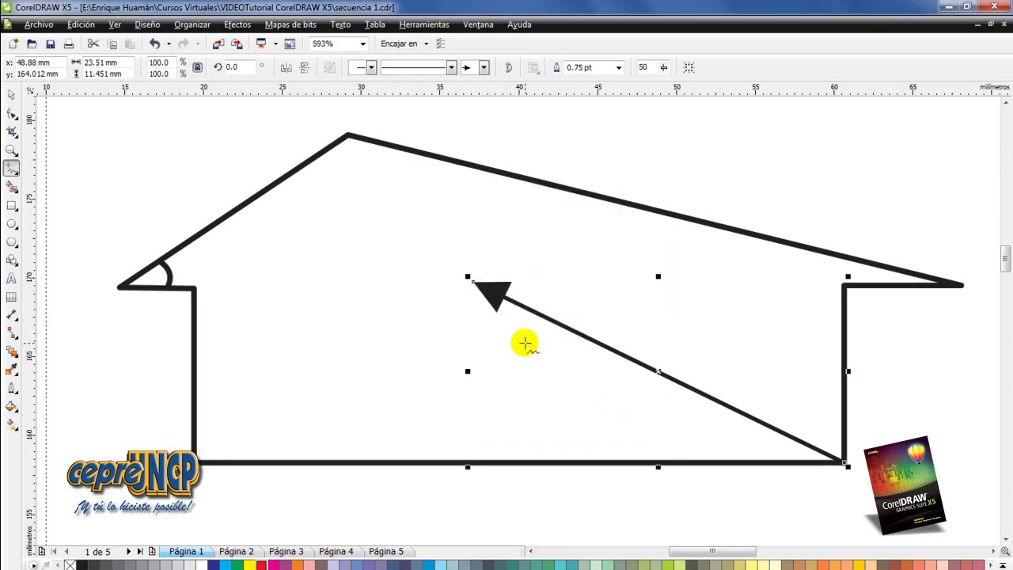
Change the diagonal line's end arrowhead to the solid notched-back style and compare it with the previous arrowhead using undo and redo
key("F12")
left_click(605, 214)
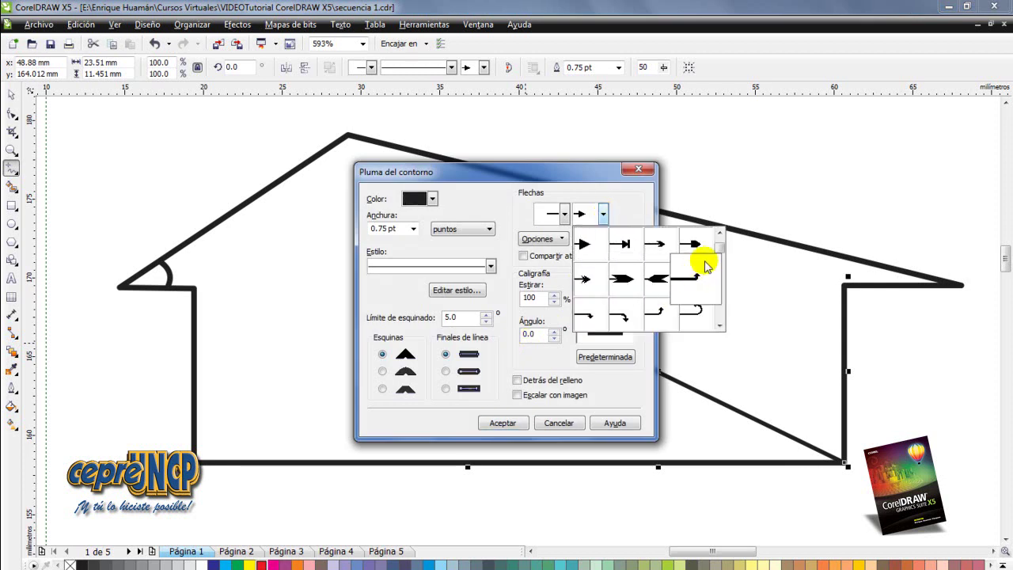
left_click(717, 252)
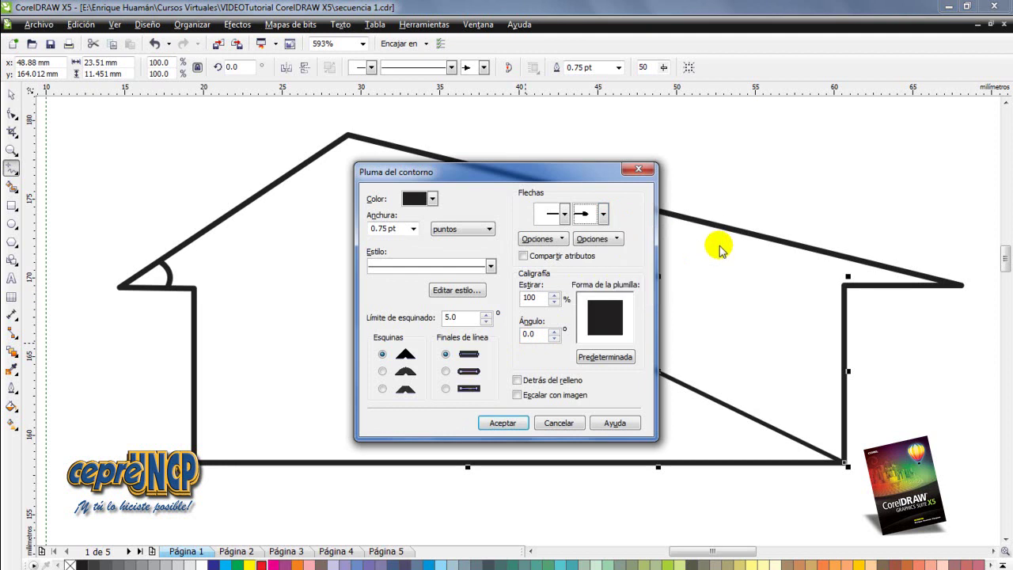
left_click(604, 213)
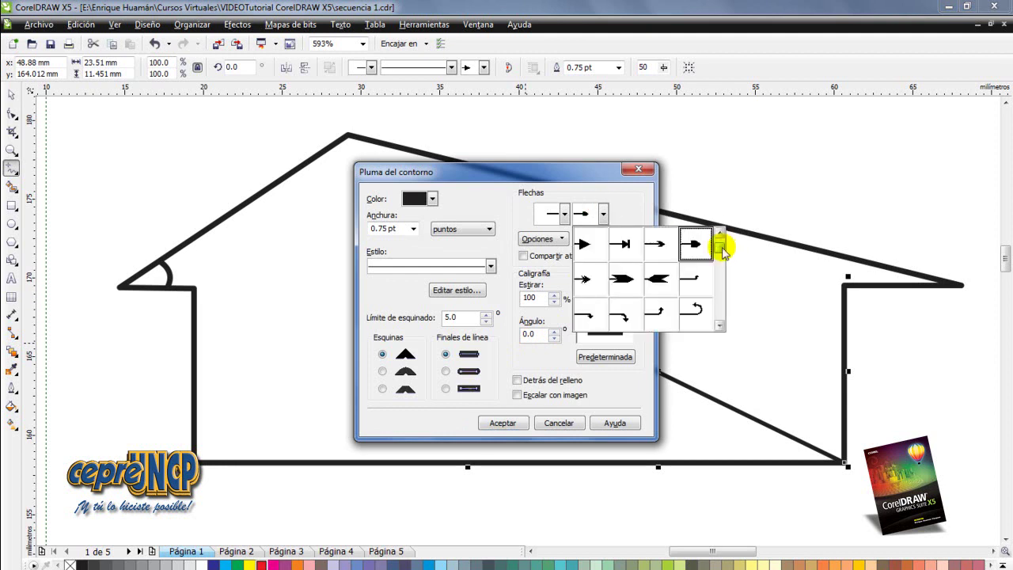
left_click(720, 234)
left_click(650, 245)
left_click(503, 422)
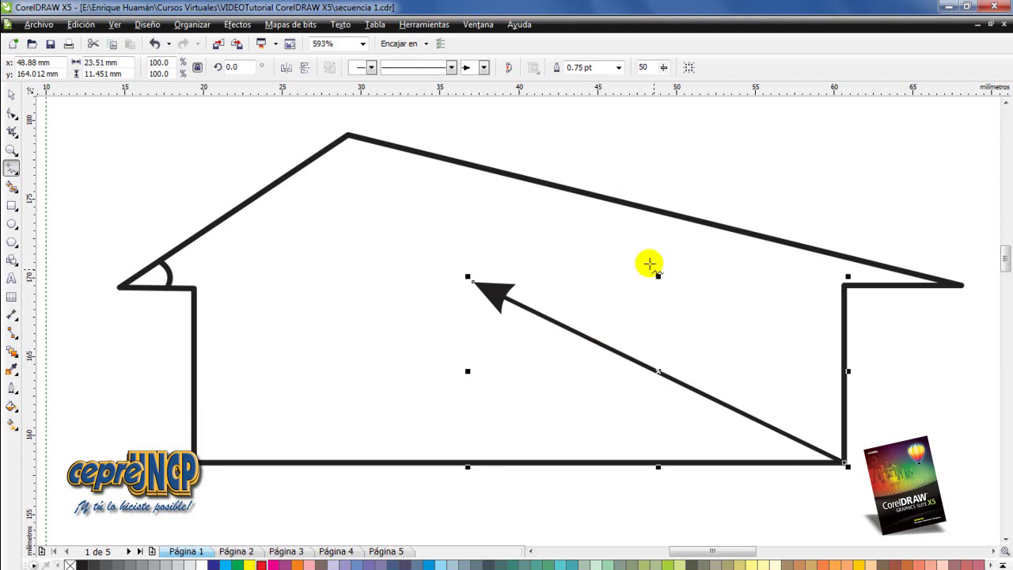
key("ctrl+z")
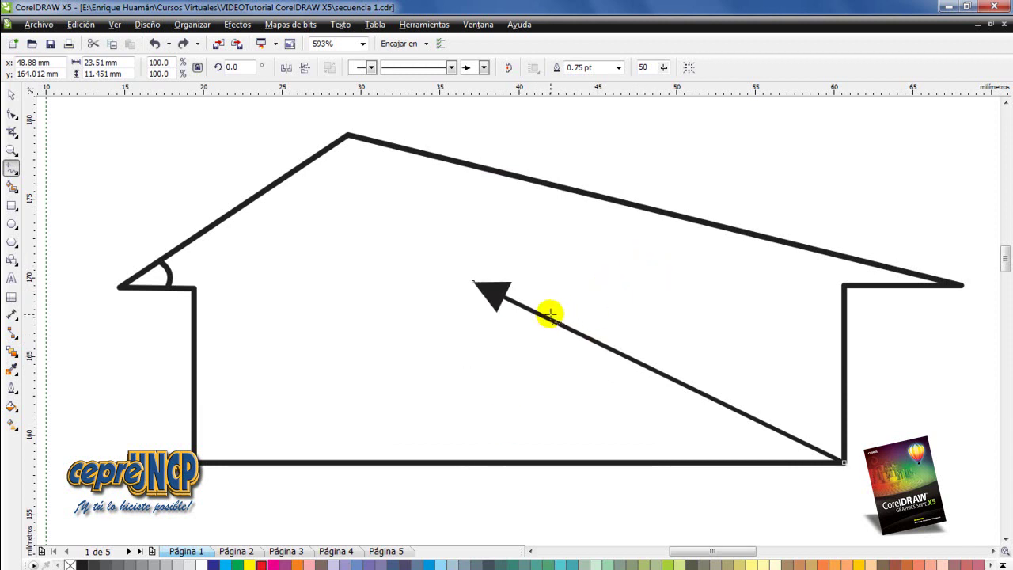
key("ctrl+shift+z")
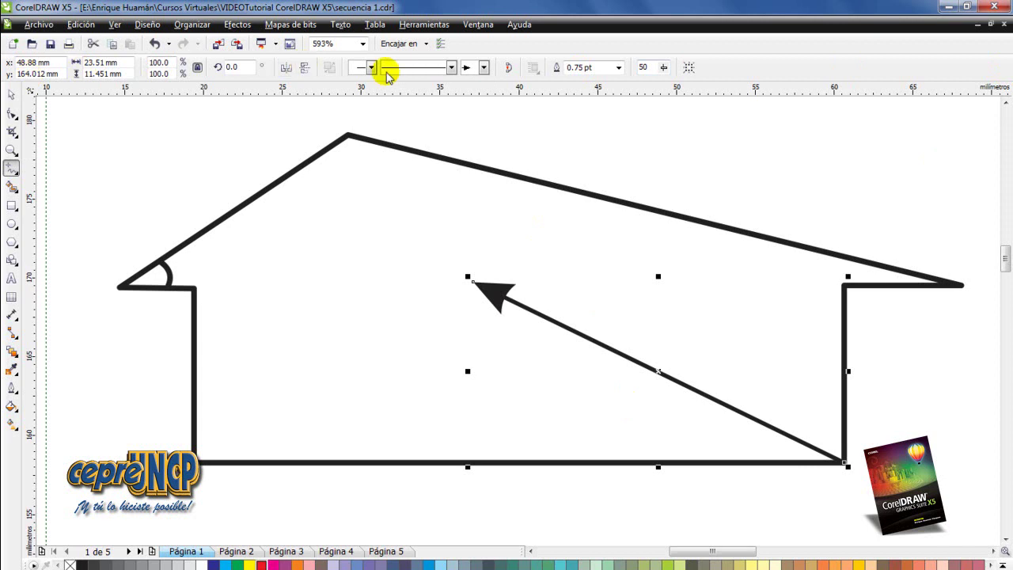
Replace the diagonal line's end arrowhead with a small solid one from the end of the arrowhead list
left_click(483, 67)
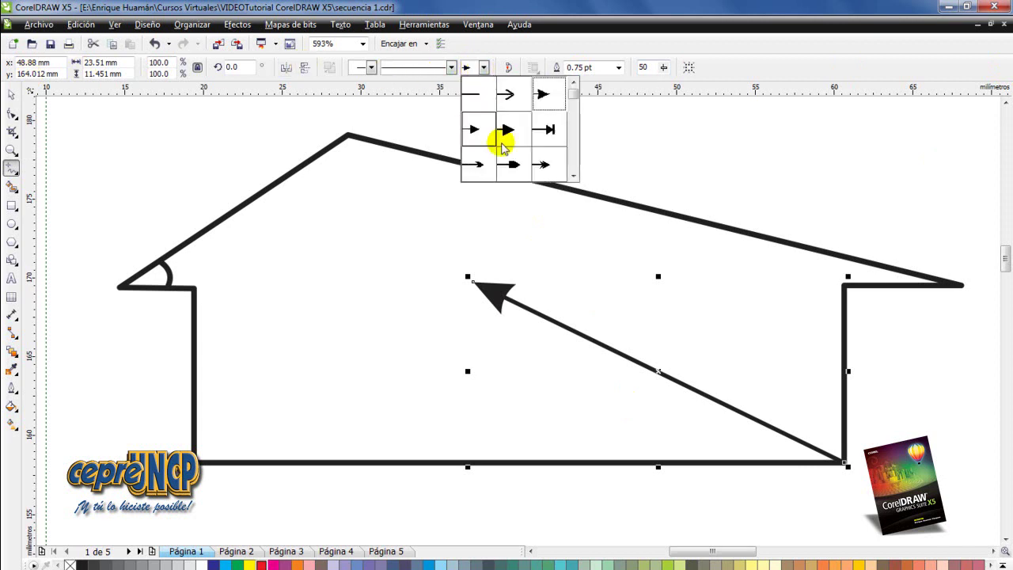
left_click(573, 148)
left_click(573, 146)
left_click_drag(572, 107, 577, 165)
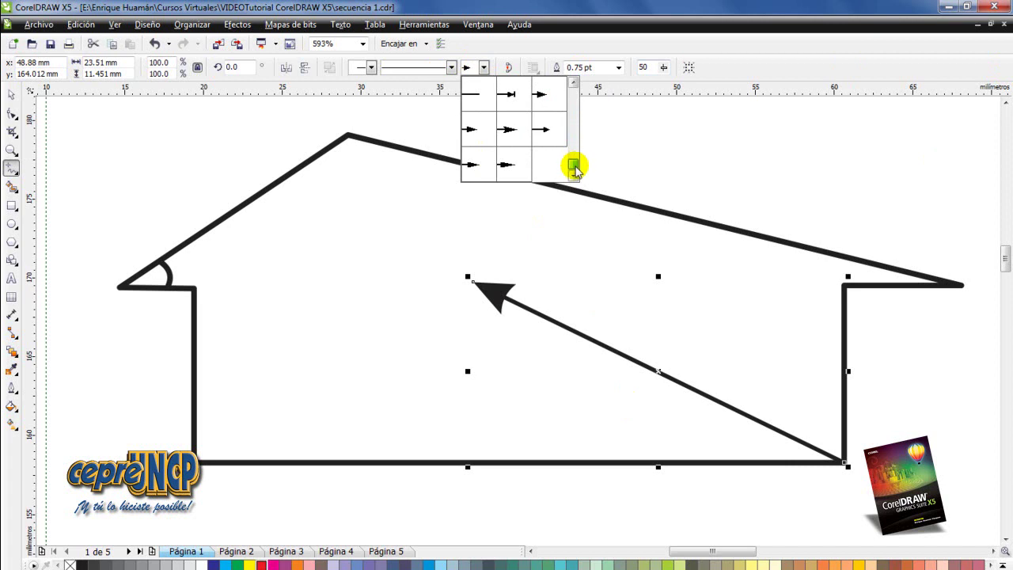
left_click(548, 131)
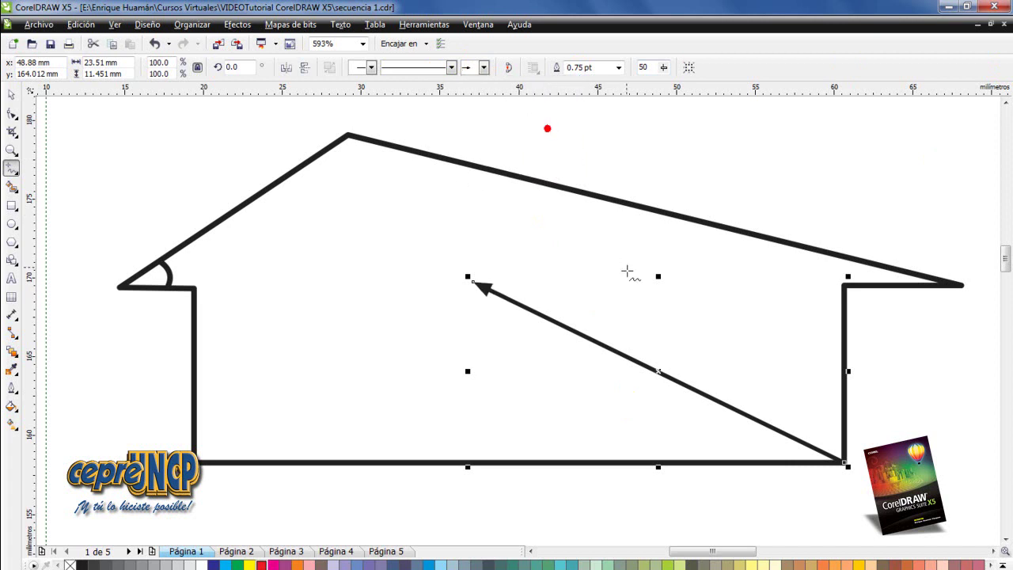
left_click(14, 95)
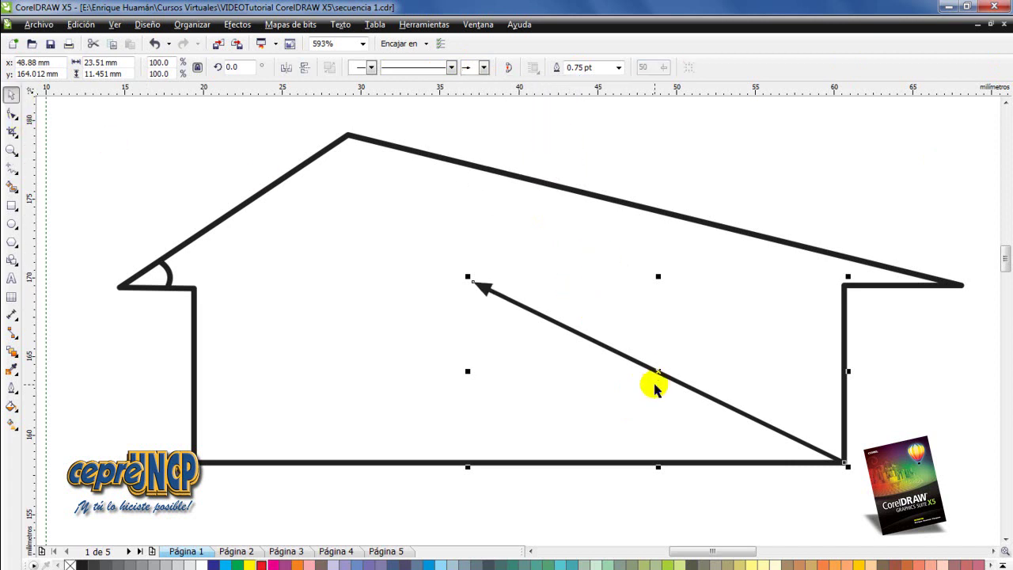
Move the diagonal line about 4.2 mm left and 2 mm up from the house's corner, and undo the accidental shift of the house
left_click_drag(664, 373, 598, 344)
left_click_drag(792, 425, 803, 439)
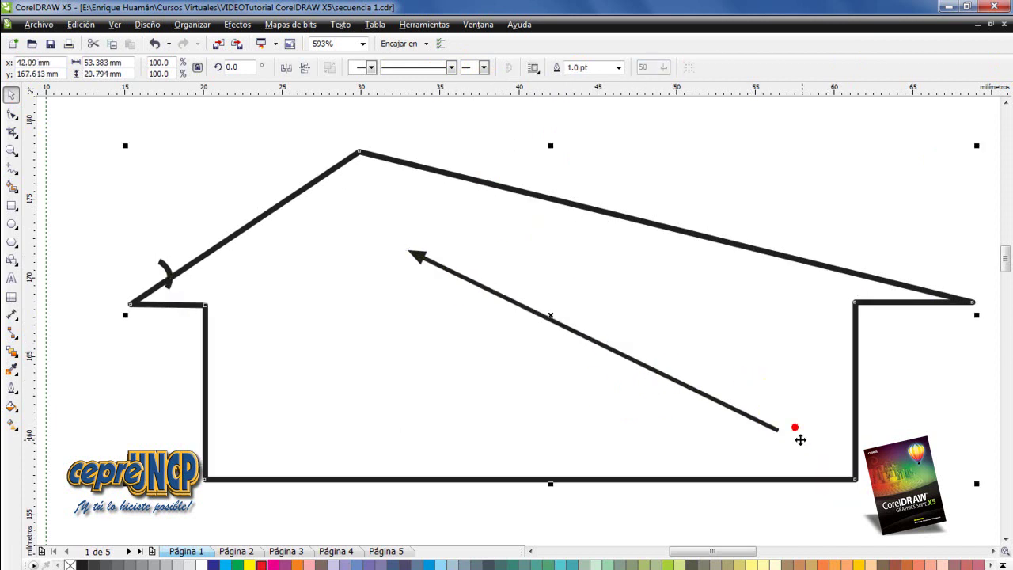
key("ctrl+z")
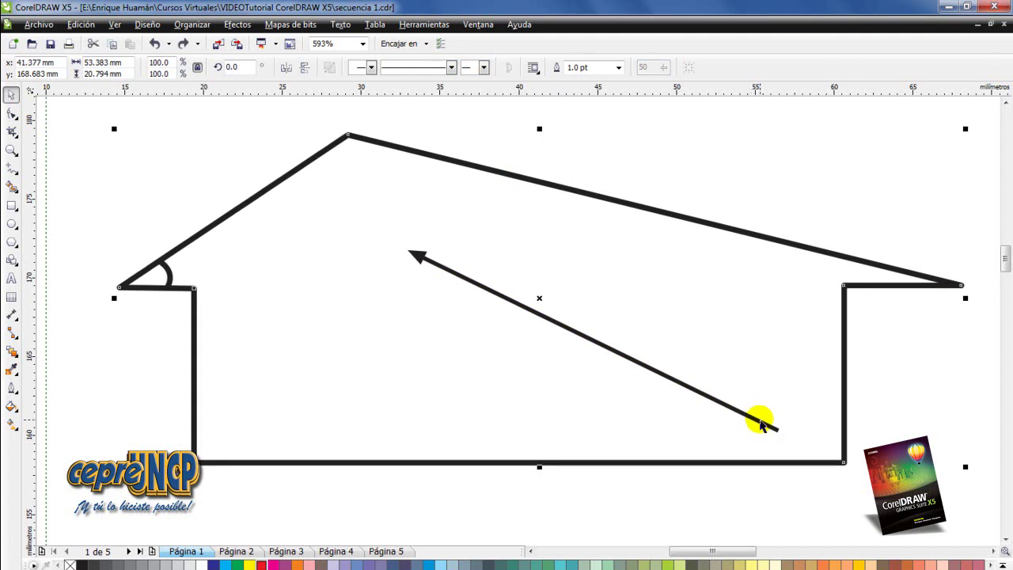
key("Escape")
Add a solid triangular arrowhead to the start of the diagonal line inside the house
left_click(763, 426)
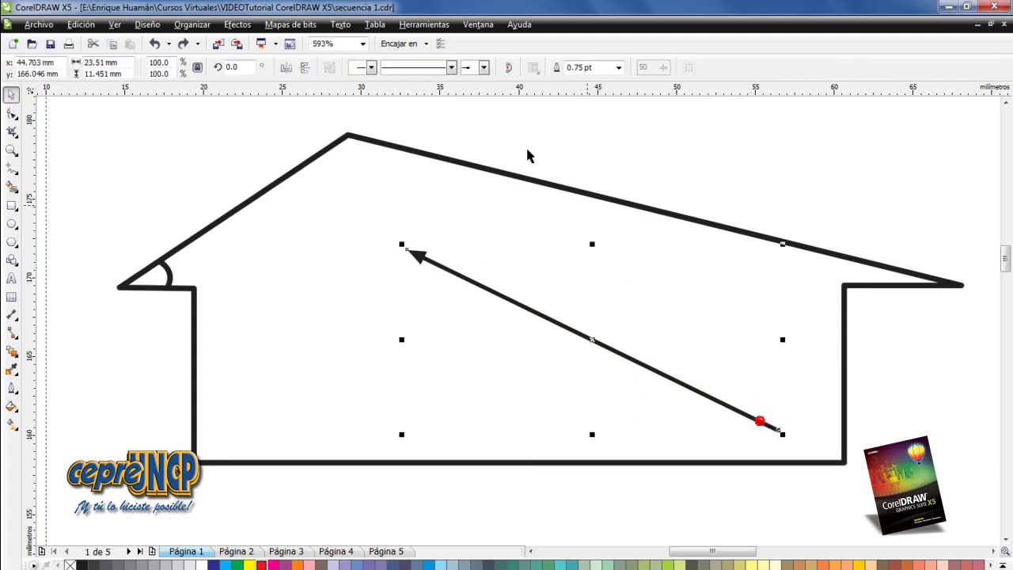
left_click(372, 68)
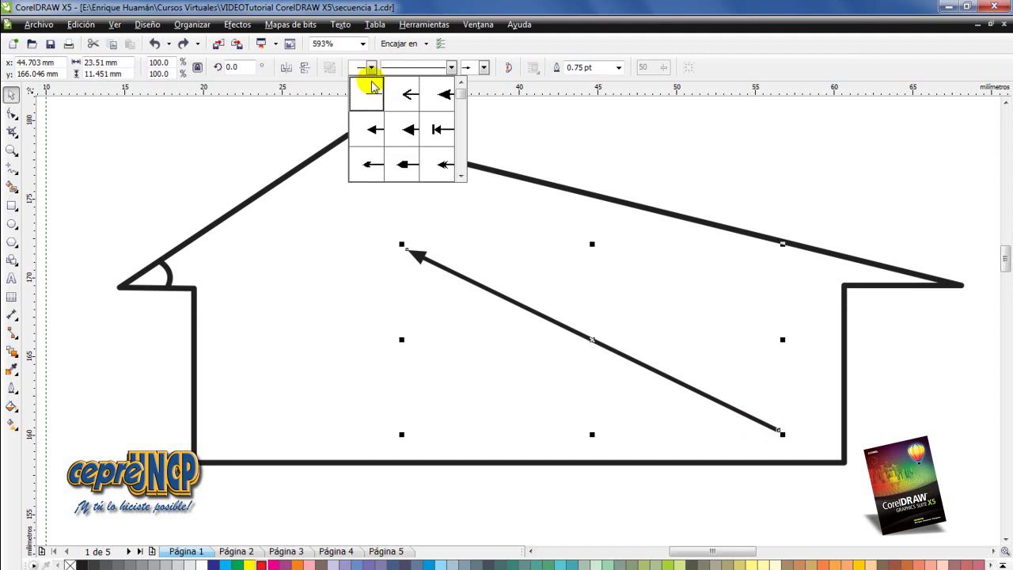
left_click(372, 128)
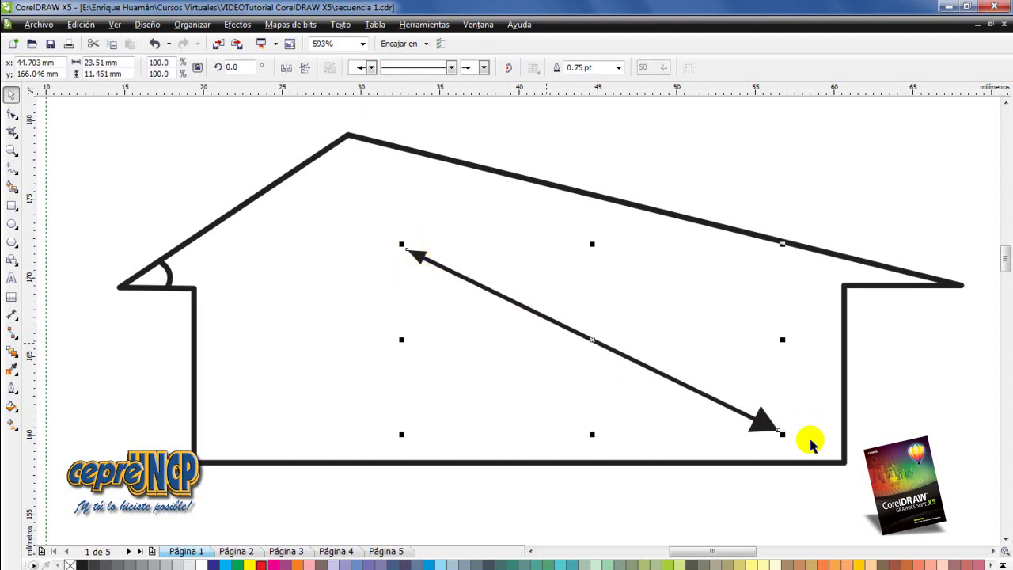
Replace the diagonal line's start arrowhead with the small solid one from the end of the arrowhead list, matching its other end
left_click(371, 69)
left_click(460, 82)
left_click(461, 82)
left_click(438, 129)
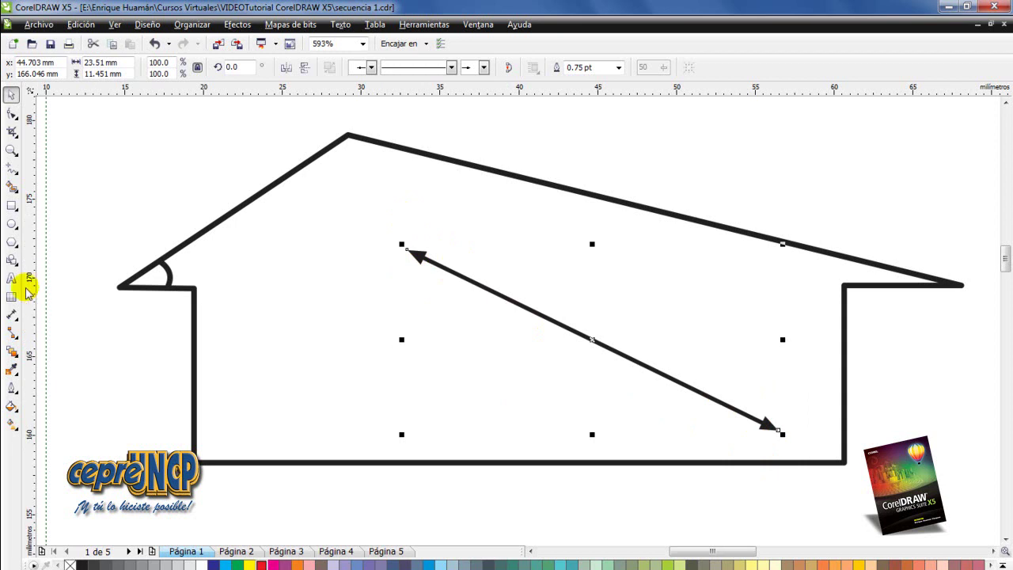
Draw a horizontal Freehand line about 11 mm long inside the house, add barred triangular arrowheads to both its ends, and deselect it
left_click(12, 168)
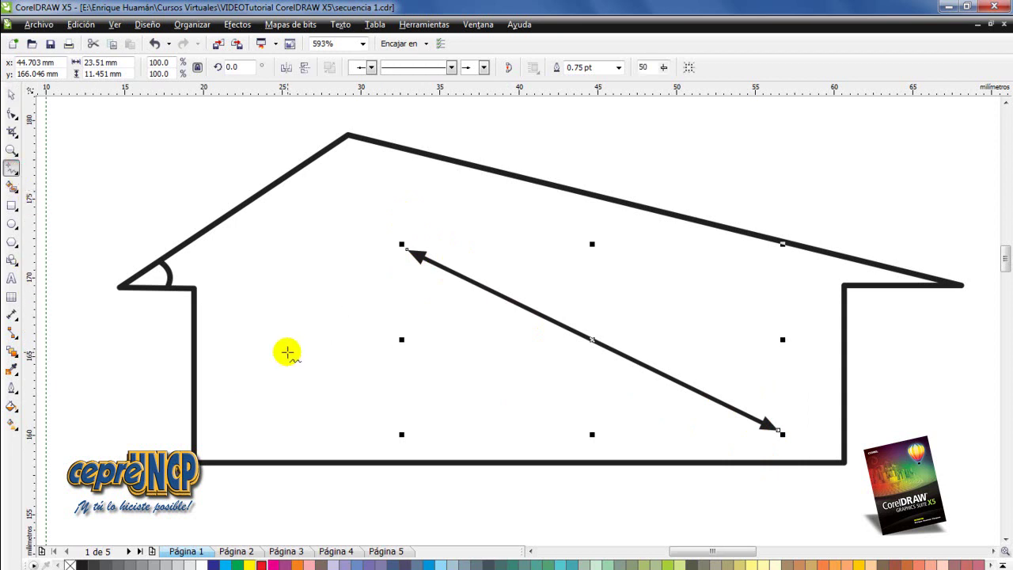
left_click(461, 365)
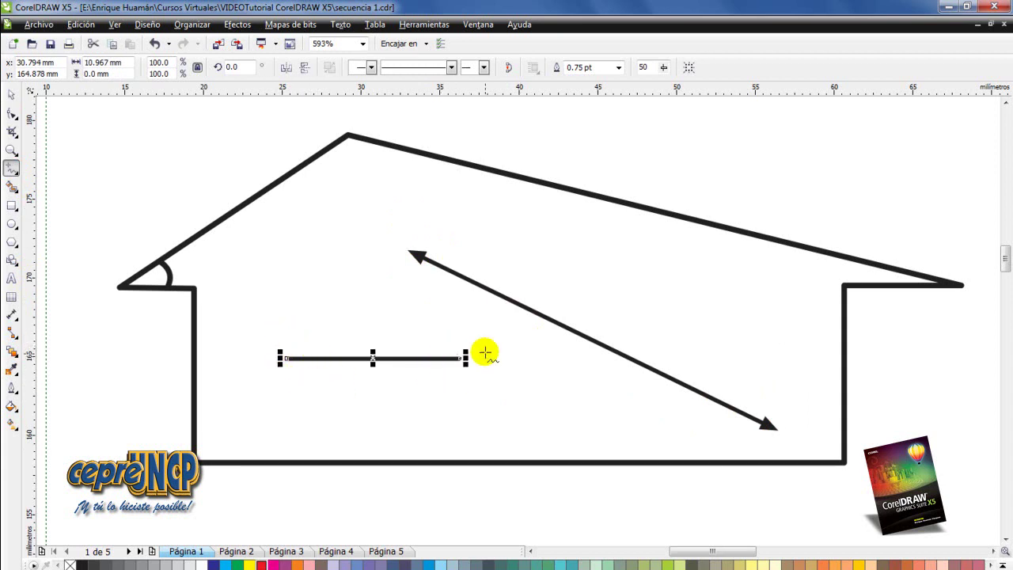
left_click(483, 67)
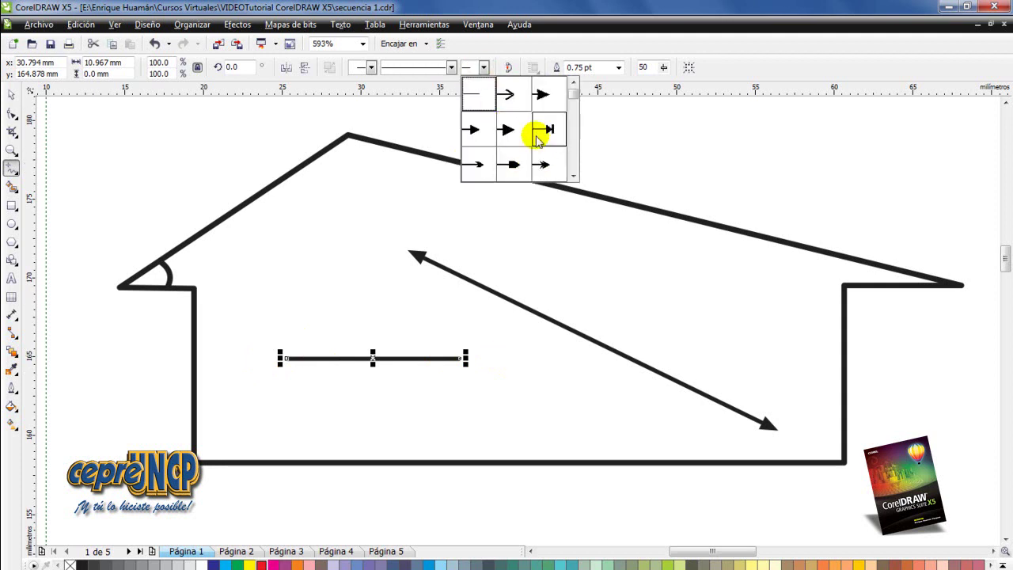
left_click(546, 129)
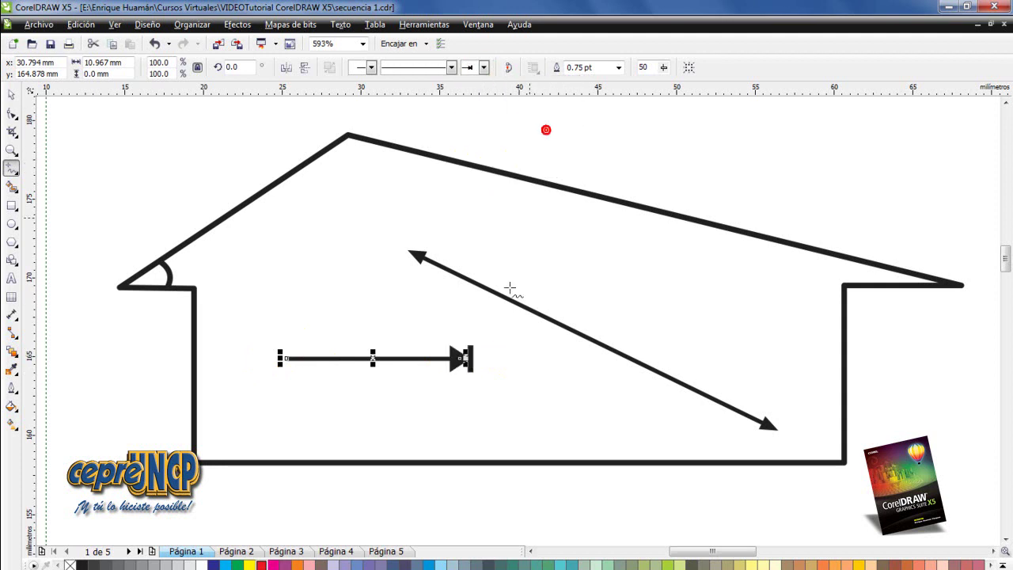
left_click(373, 68)
left_click(437, 129)
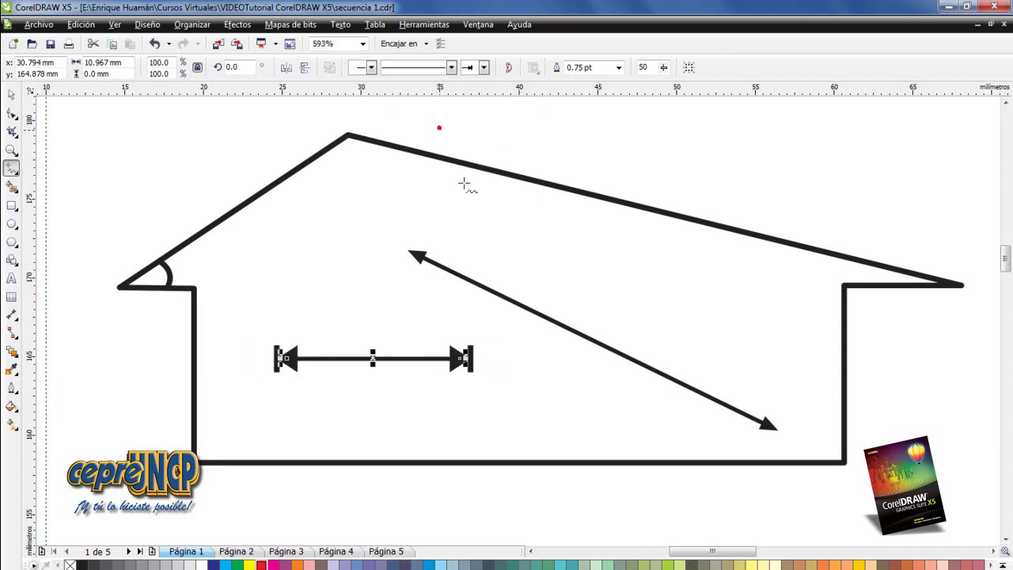
left_click(11, 94)
left_click(421, 498)
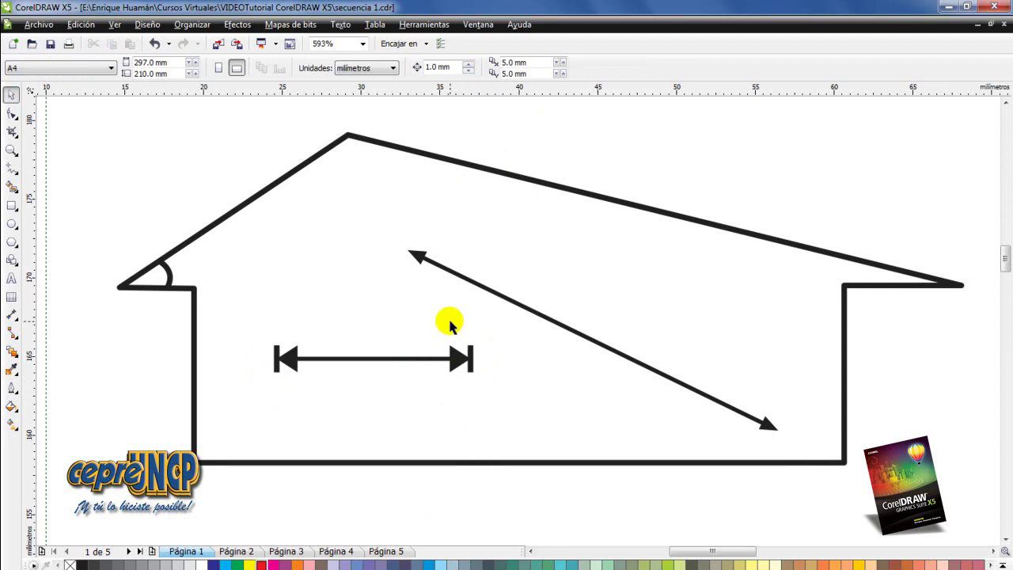
Change the horizontal line's start arrowhead to the large solid triangle, Punta de flecha 4, and deselect the line
left_click(431, 360)
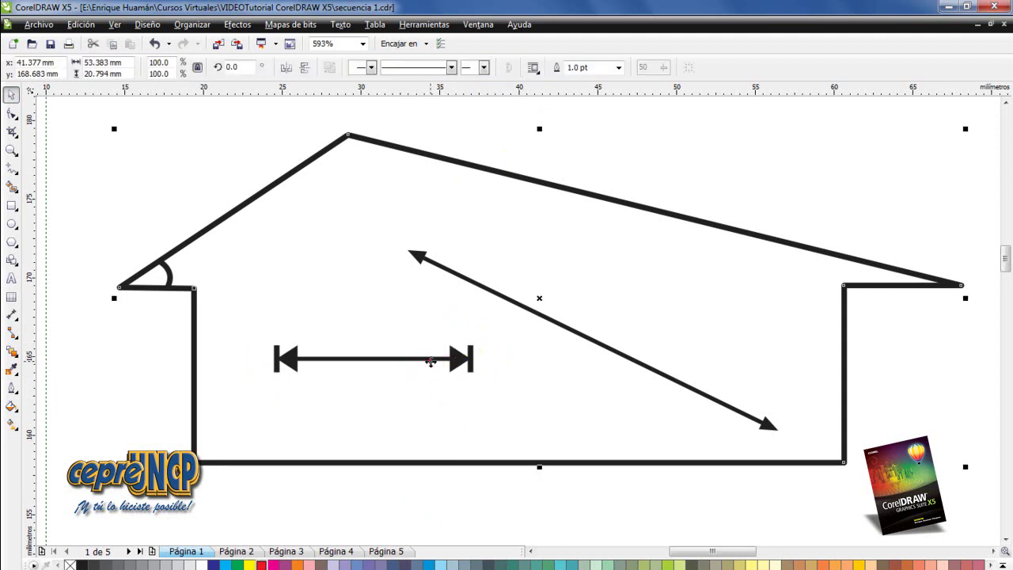
left_click(461, 497)
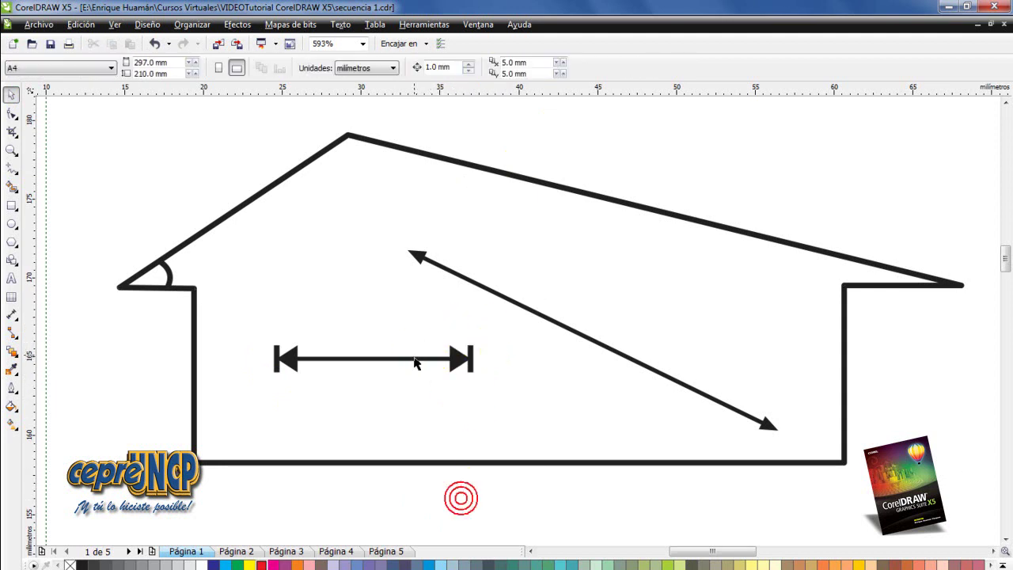
left_click(414, 359)
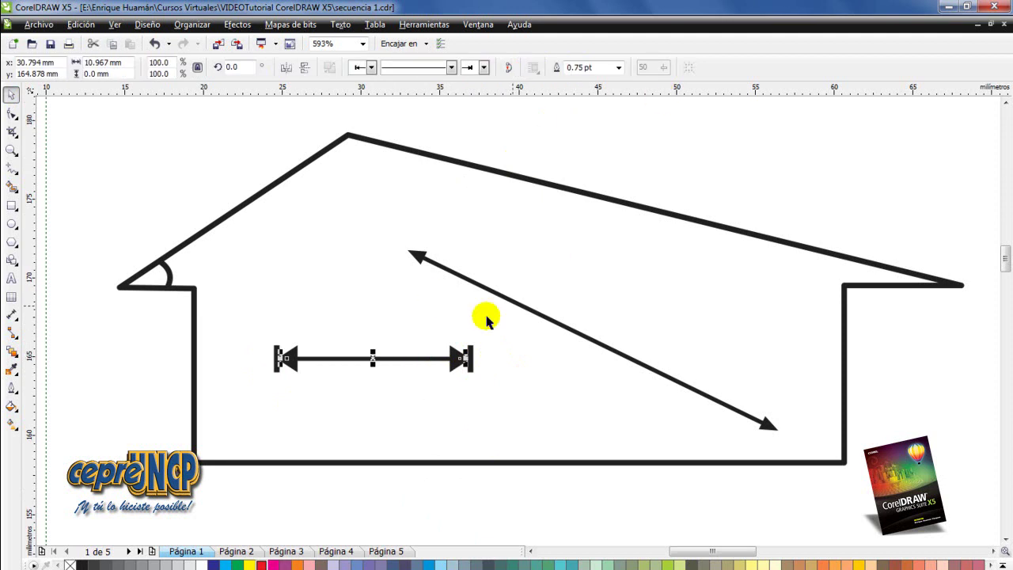
left_click(368, 67)
left_click(406, 96)
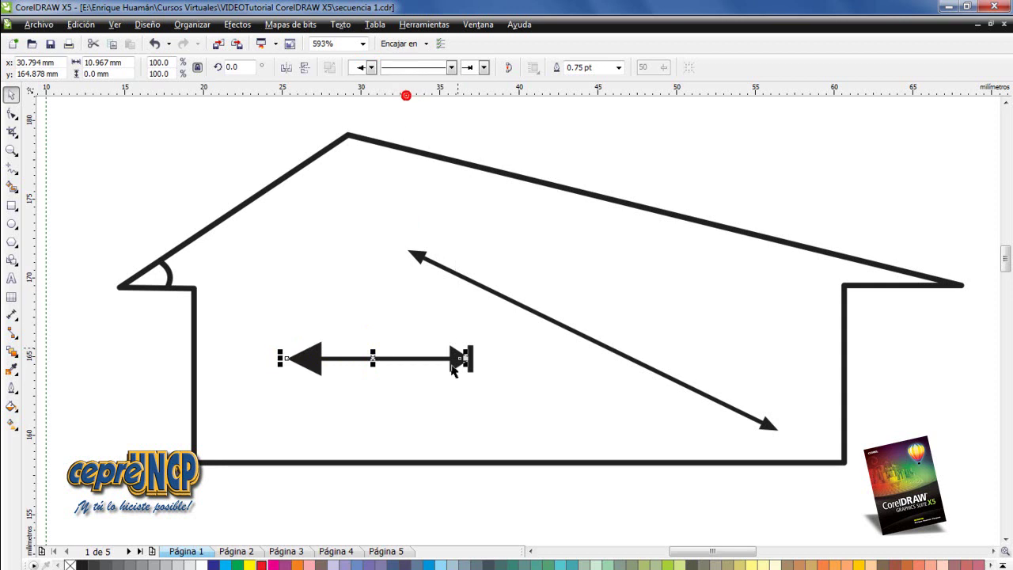
left_click(397, 497)
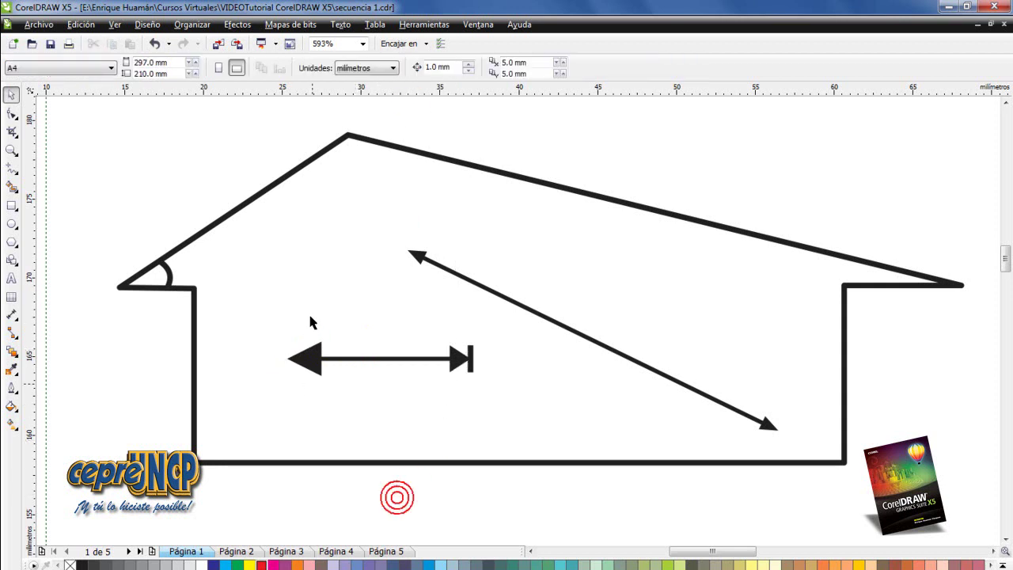
Select the horizontal line again and open its start arrowhead choices
left_click(333, 359)
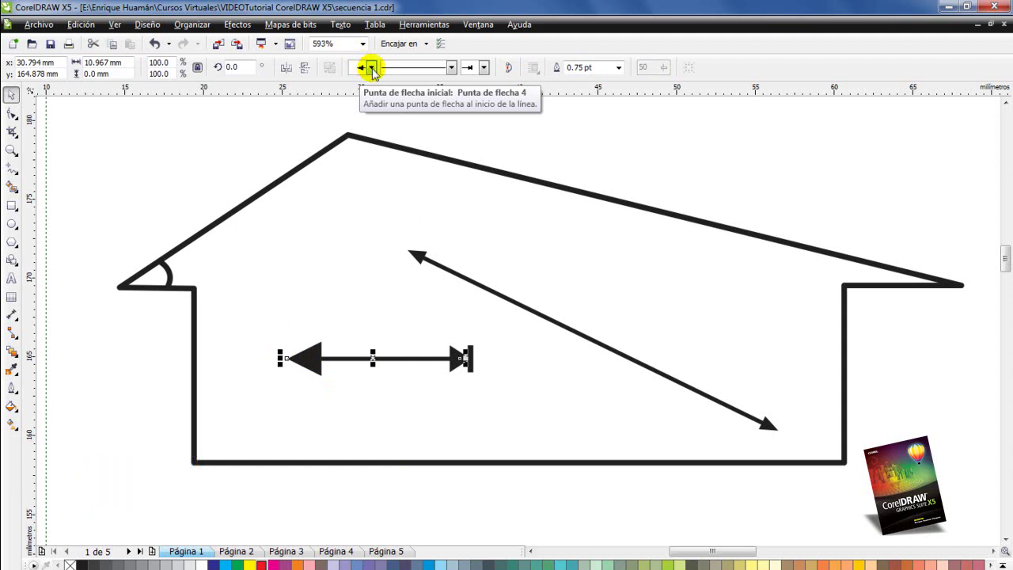
left_click(372, 68)
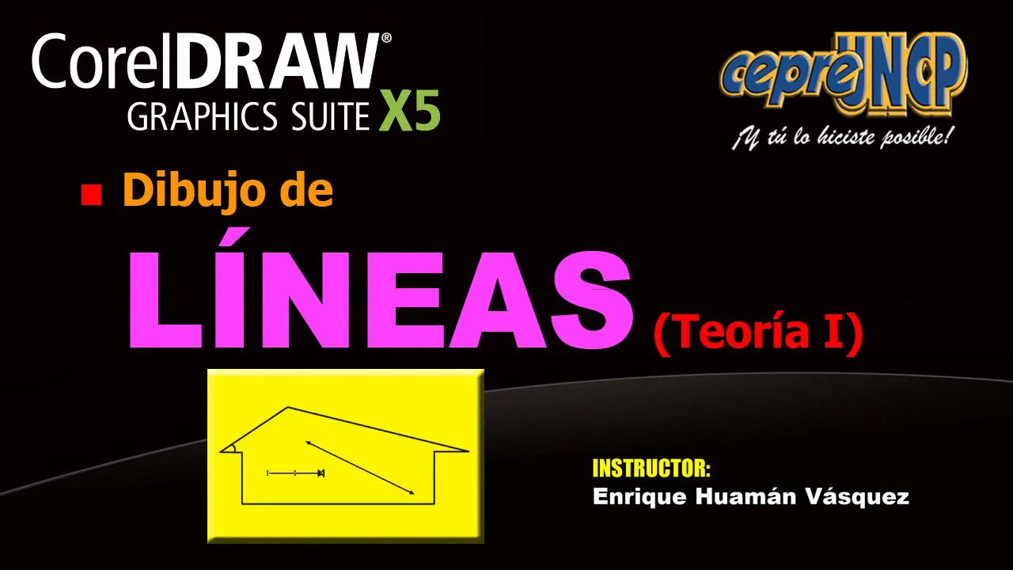